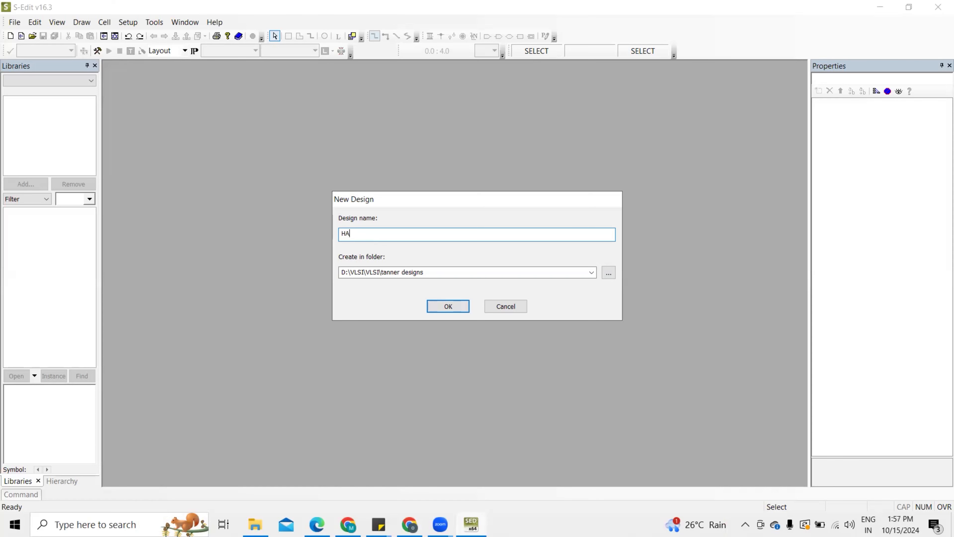
- Name the new design HA_FA and create it in the folder D:\VLSI\VLSI\tanner designs
type("_FA")
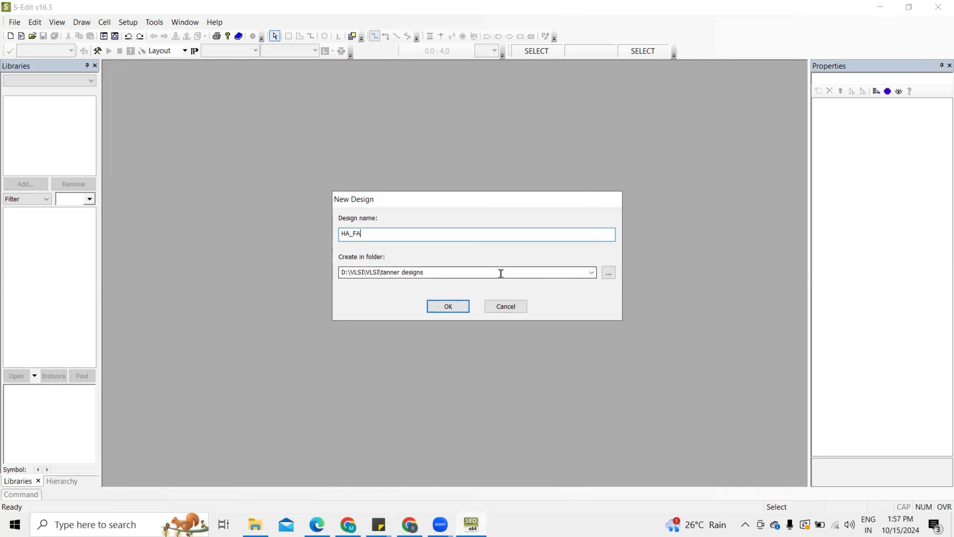
left_click(436, 271)
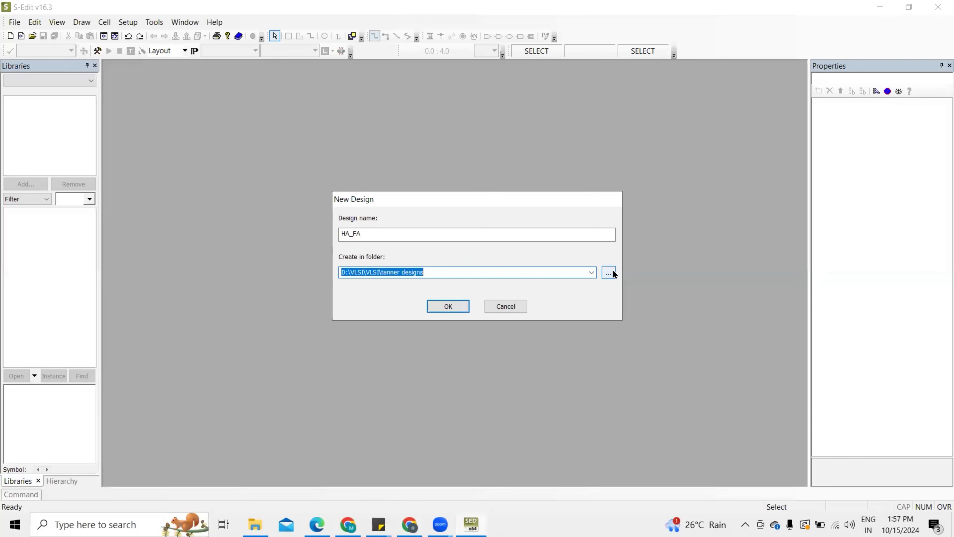
left_click(488, 272)
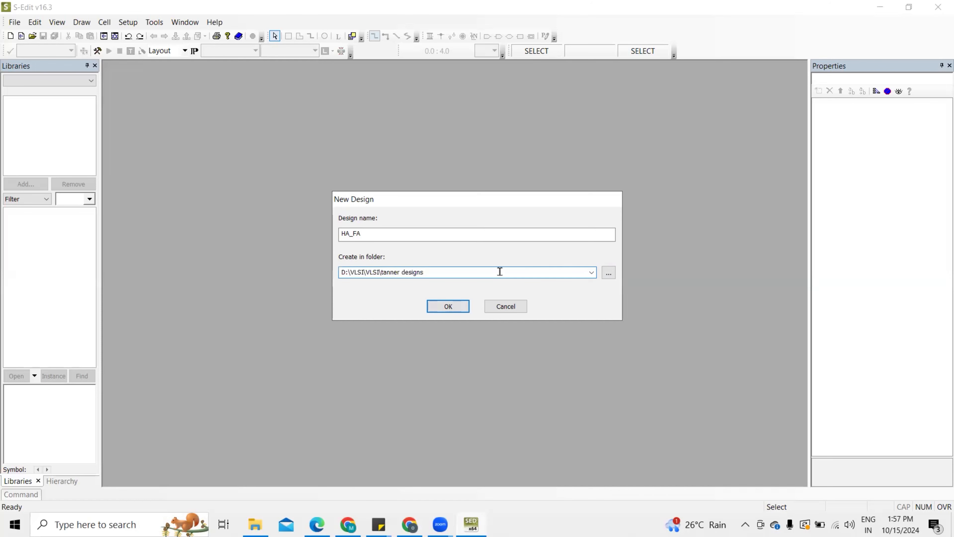
left_click(447, 305)
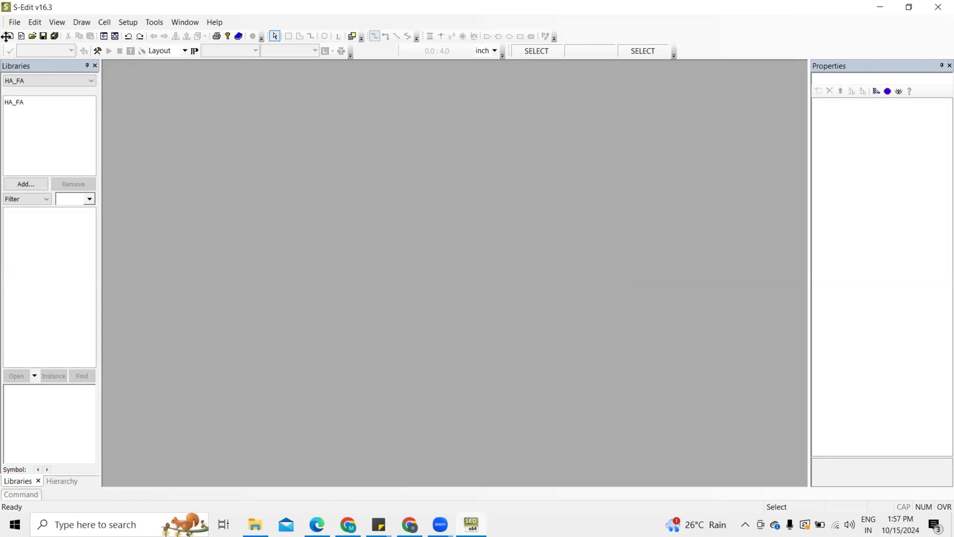
- Add the Generic_250nm_LogicGates library from the Process\Generic_250nm folder to the HA_FA design and list its cells
left_click(11, 104)
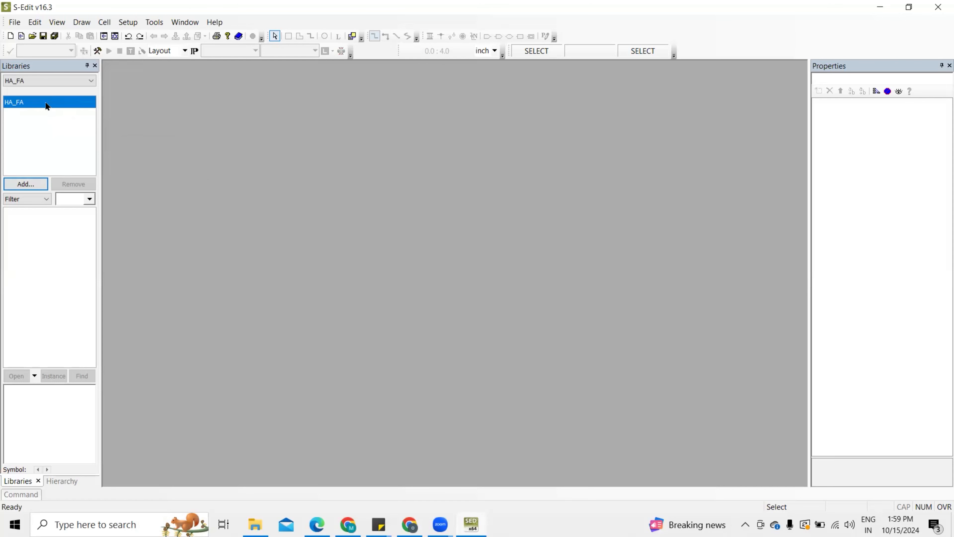
left_click(18, 184)
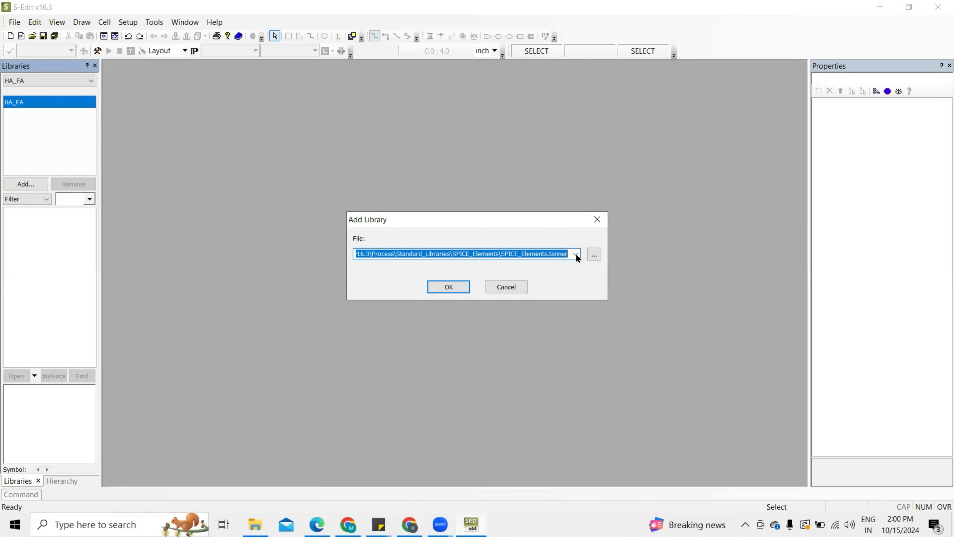
left_click(592, 256)
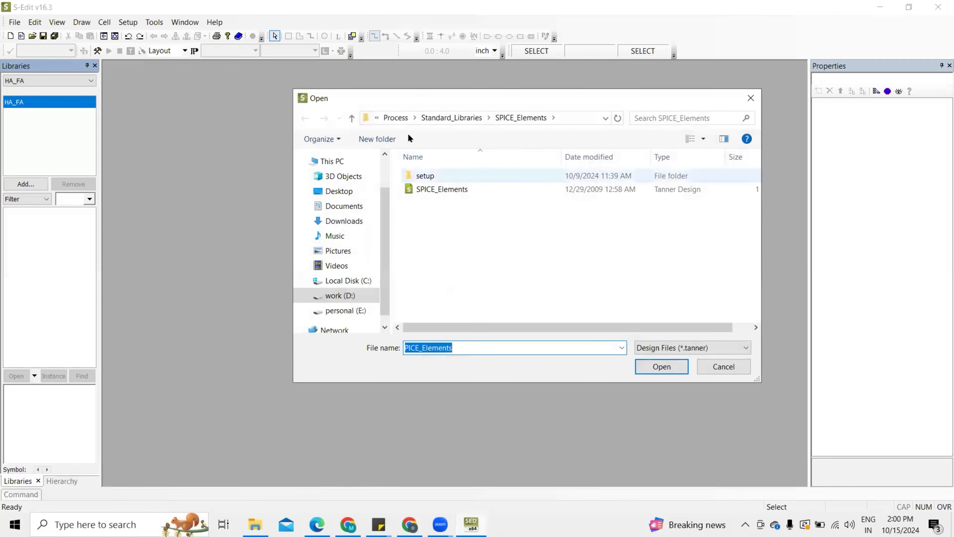
left_click(396, 118)
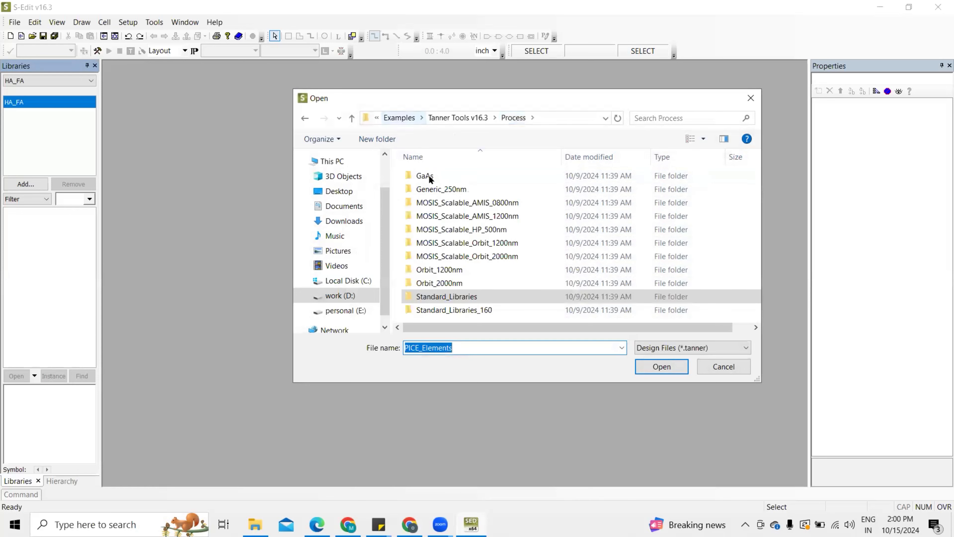
double_click(424, 189)
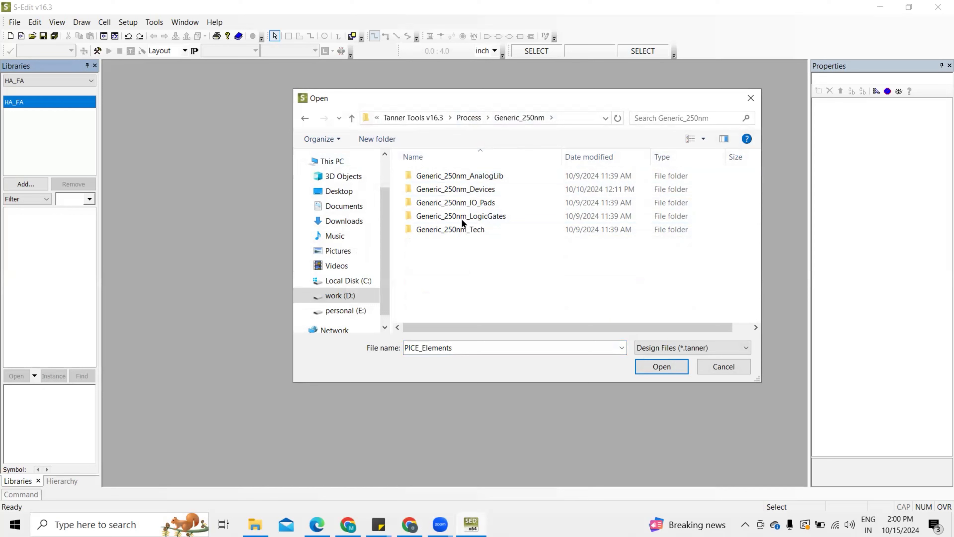
double_click(449, 216)
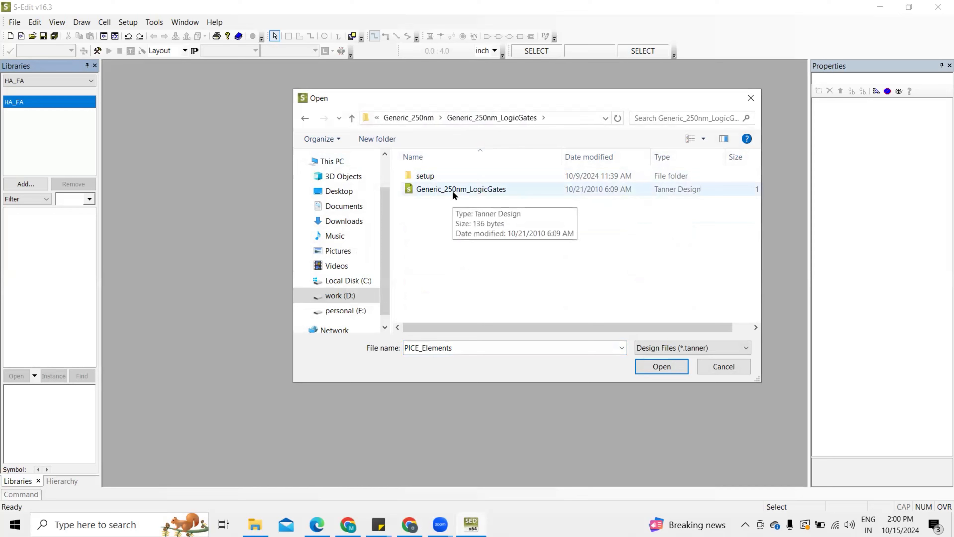
left_click(453, 192)
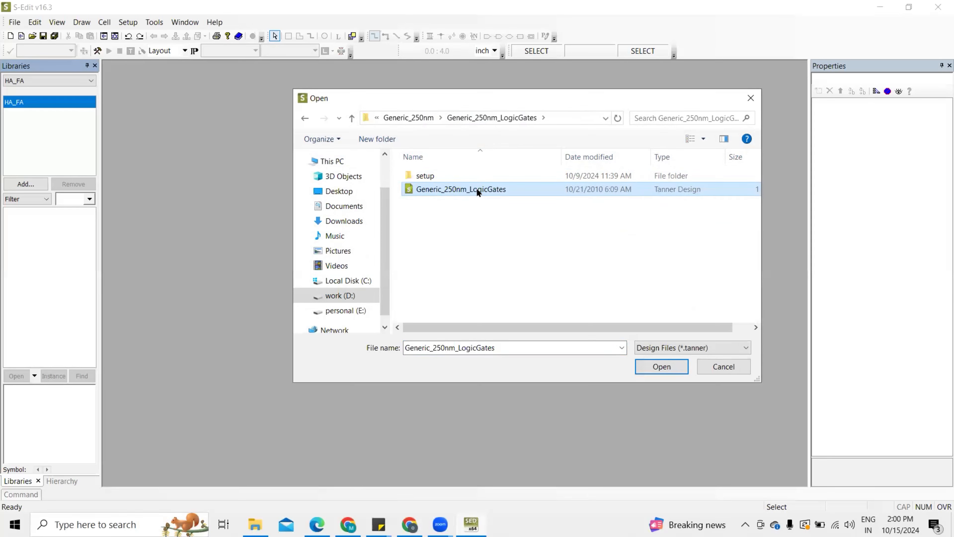
left_click(669, 366)
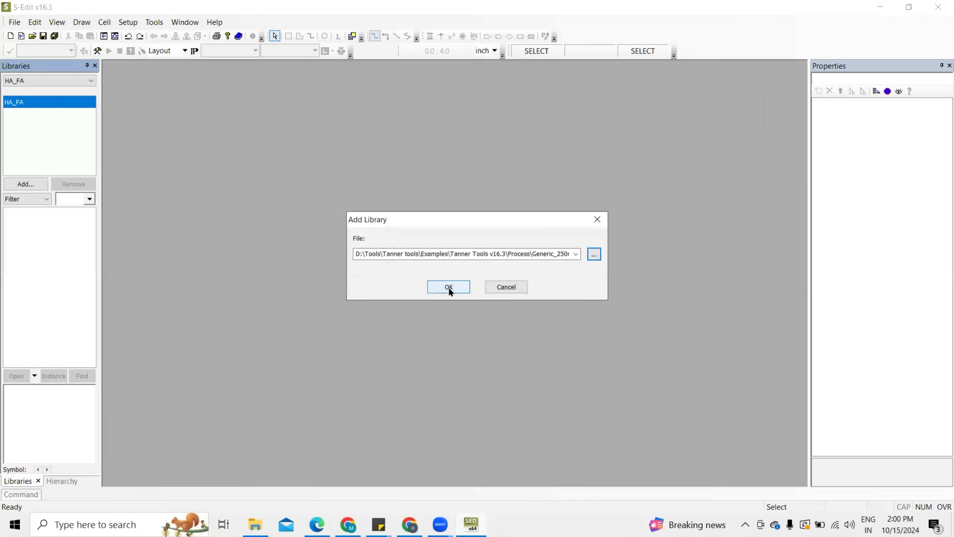
left_click(449, 287)
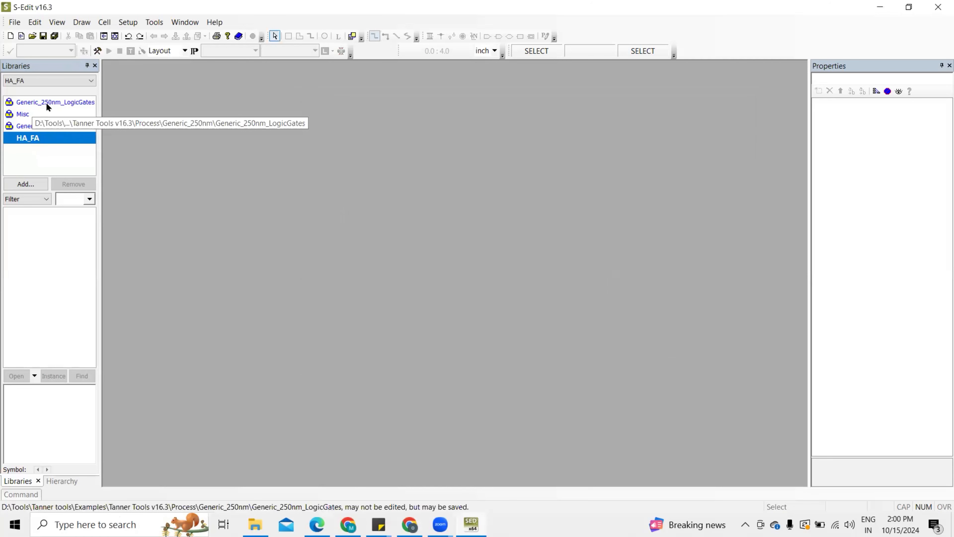
left_click(75, 105)
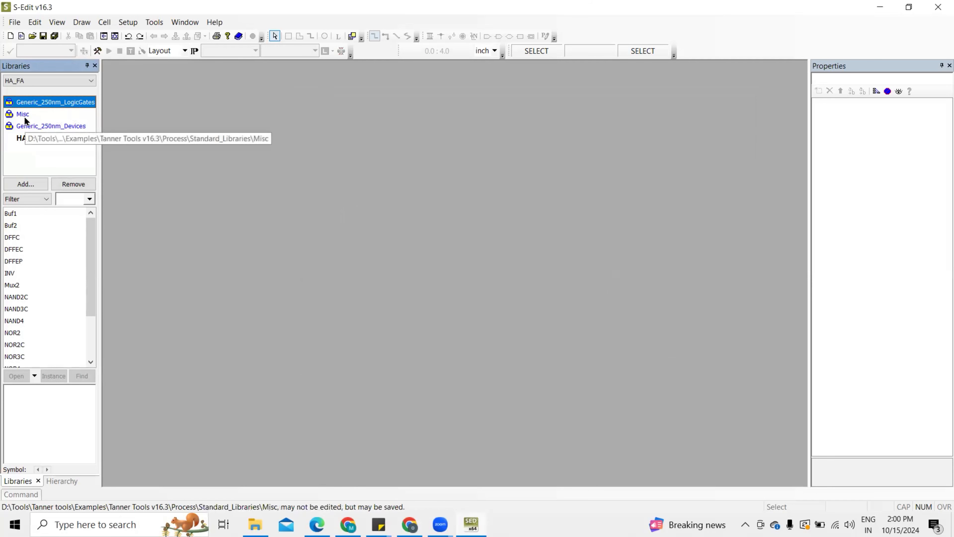
- Add the SPICE_Commands library from the Process\Standard_Libraries folder to the design
left_click(25, 184)
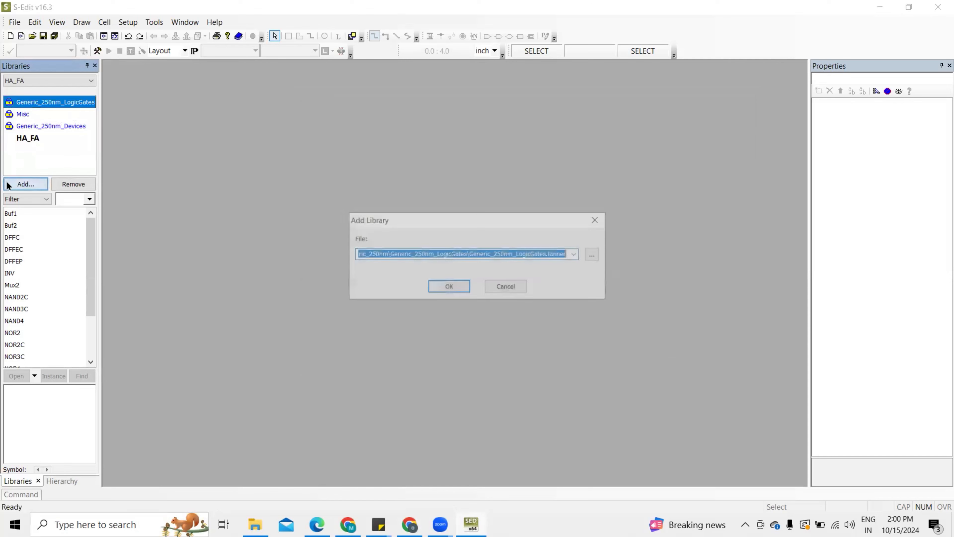
left_click(593, 255)
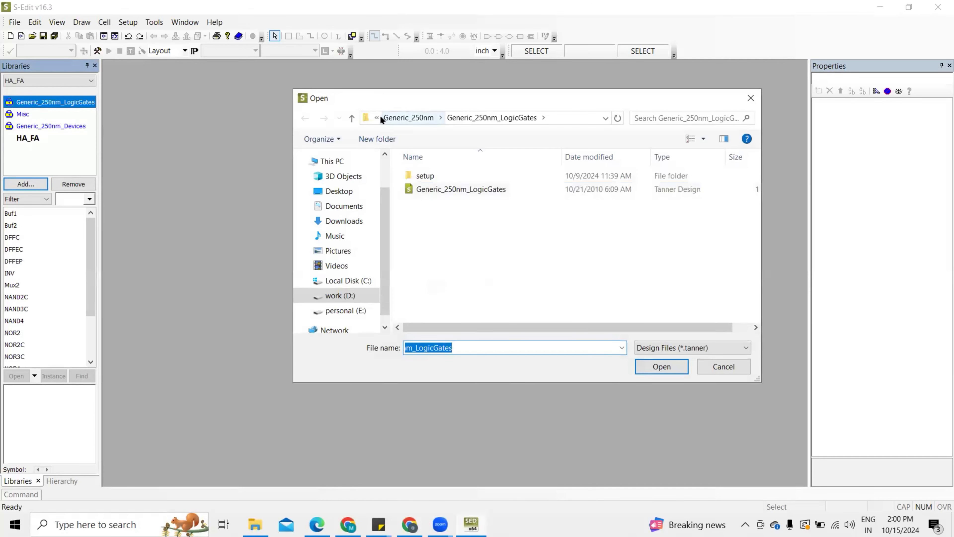
left_click(376, 118)
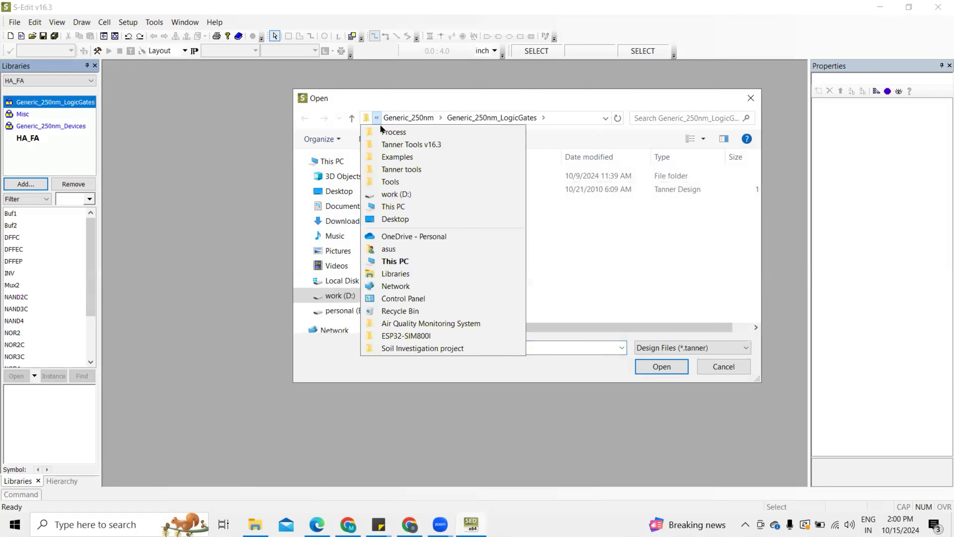
left_click(380, 130)
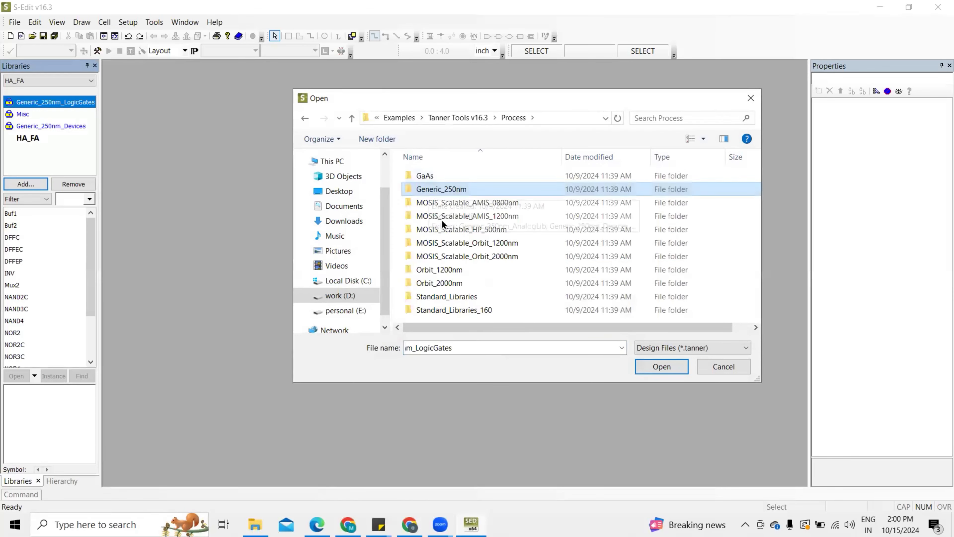
double_click(447, 296)
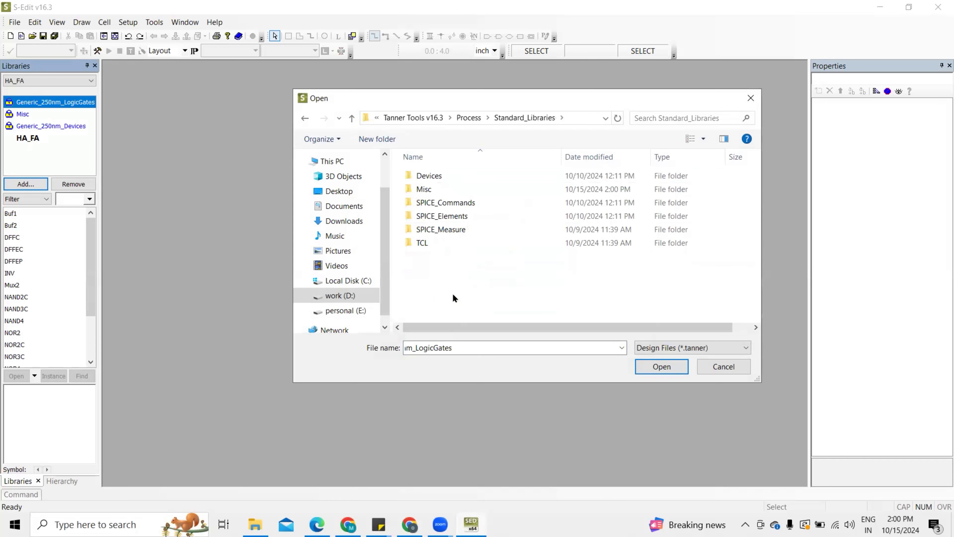
double_click(430, 203)
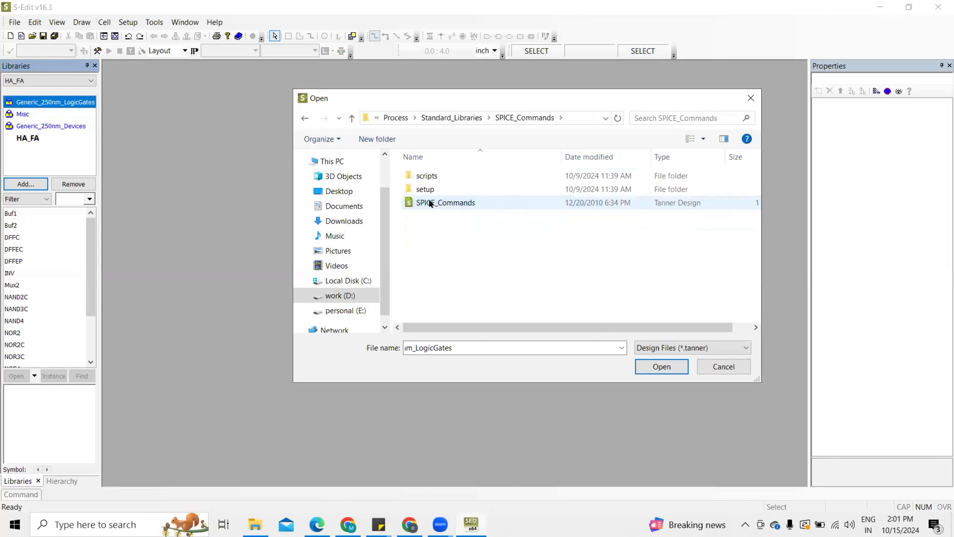
left_click(429, 201)
left_click(678, 369)
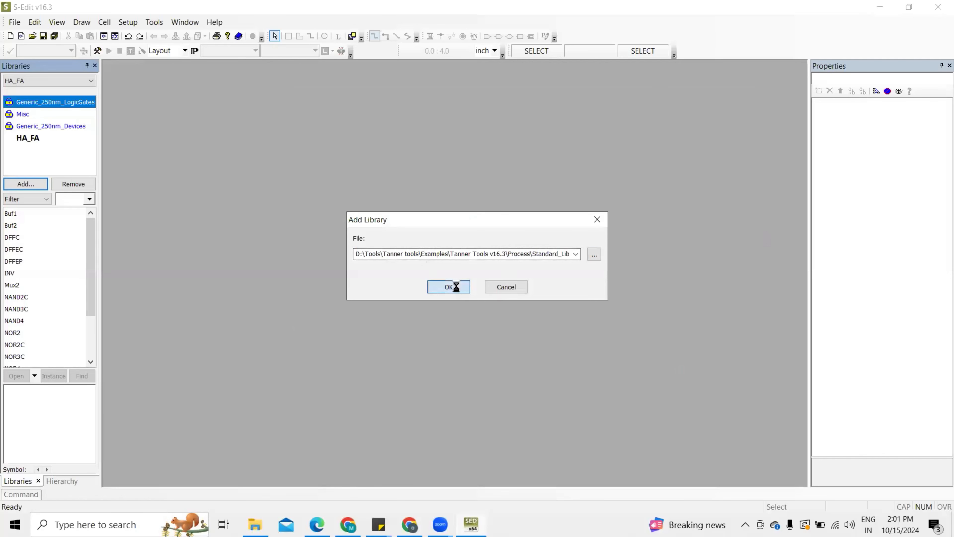
left_click(449, 287)
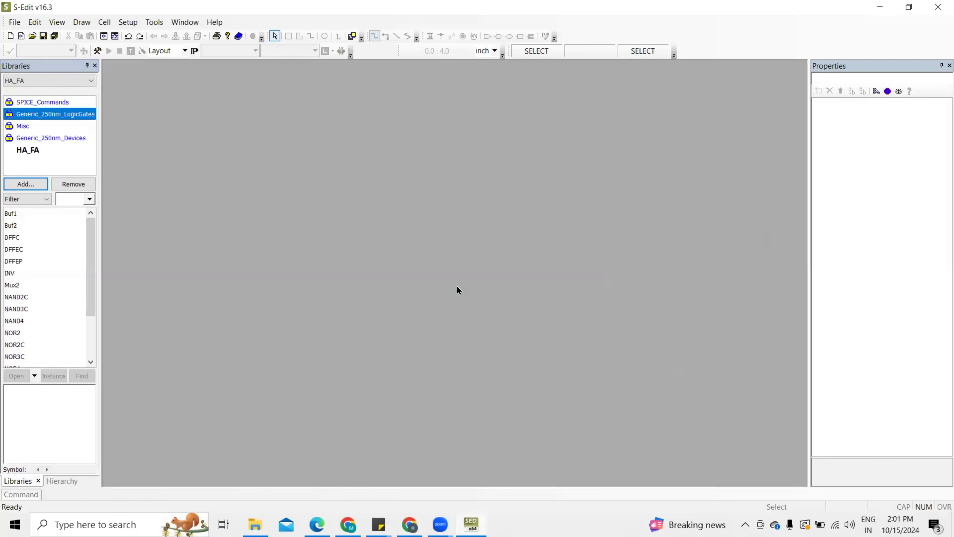
- Add the SPICE_Measure library from the Standard_Libraries folder and select the HA_FA design in the library list
left_click(25, 184)
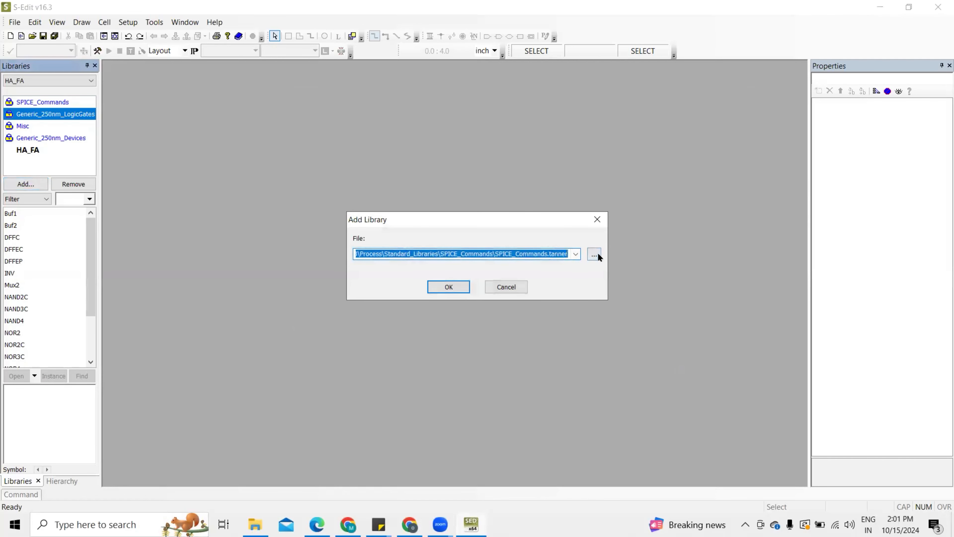
left_click(595, 254)
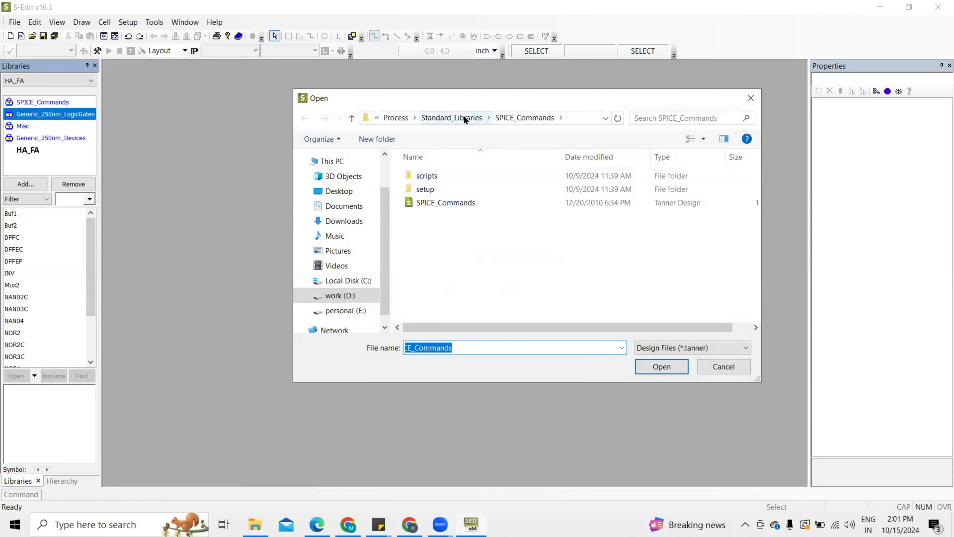
left_click(464, 117)
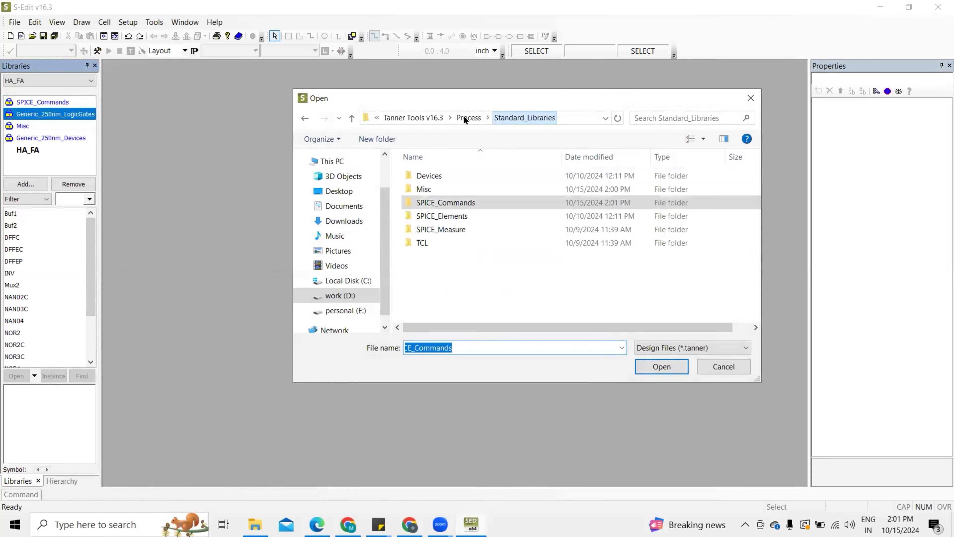
double_click(457, 228)
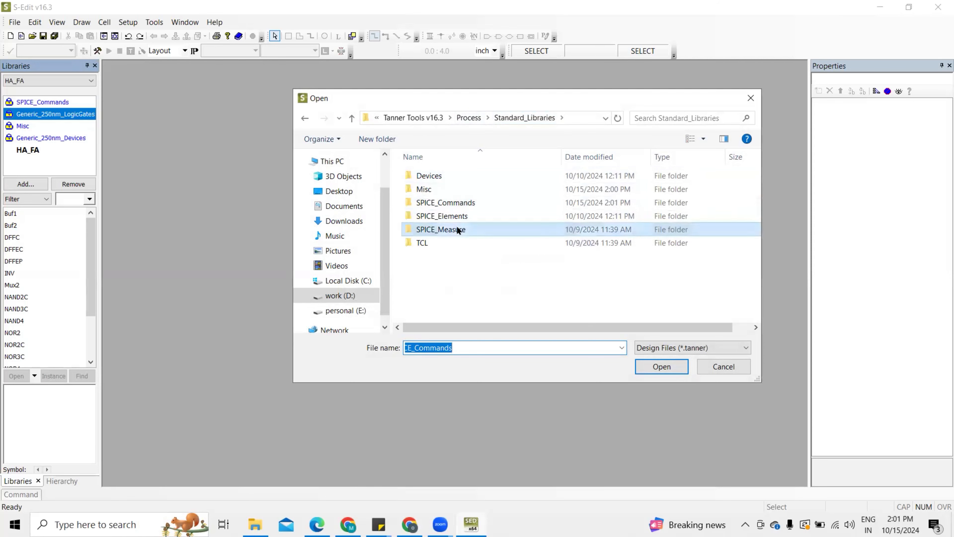
left_click(443, 201)
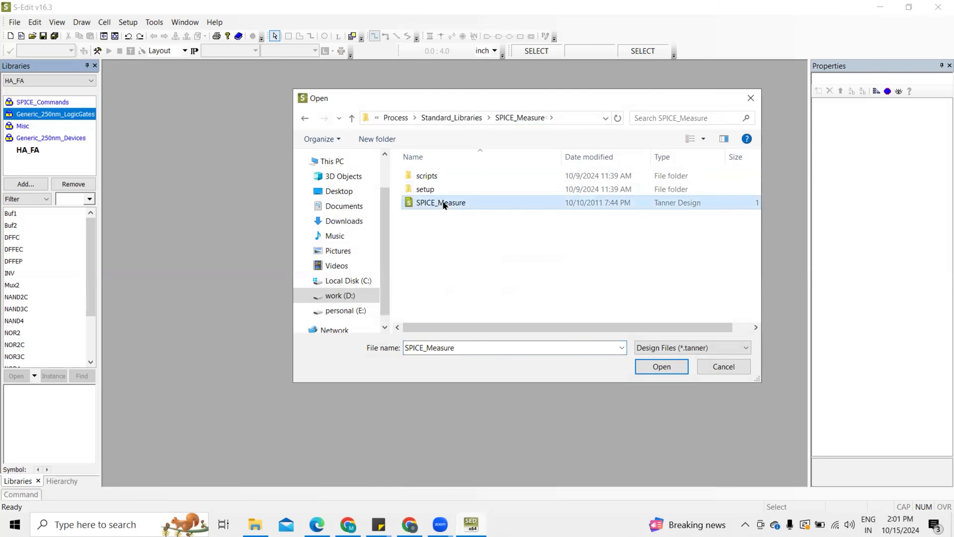
left_click(646, 371)
left_click(453, 290)
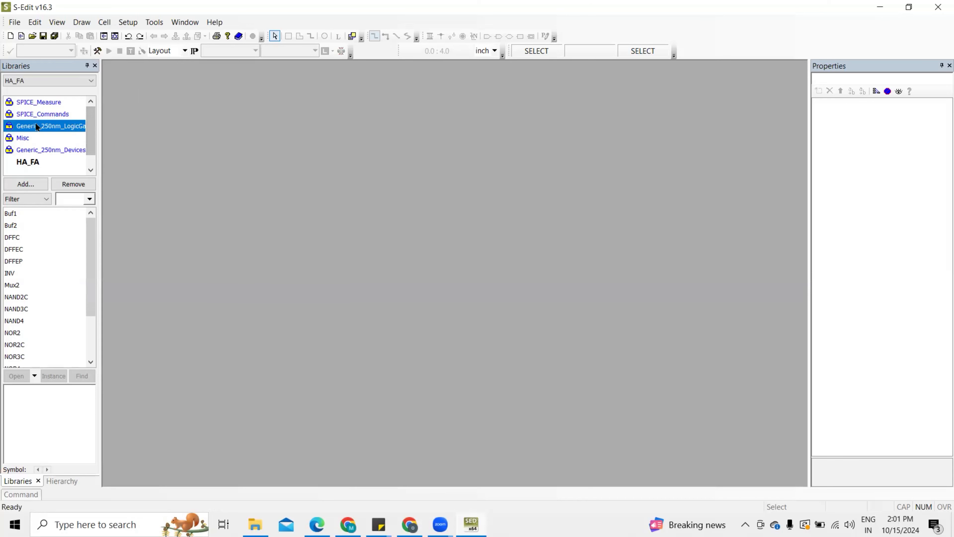
left_click(27, 162)
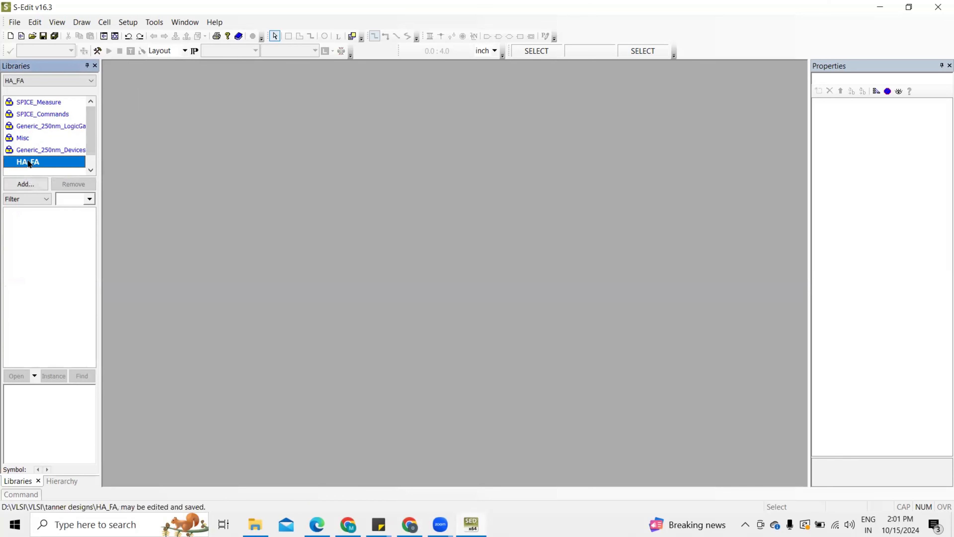
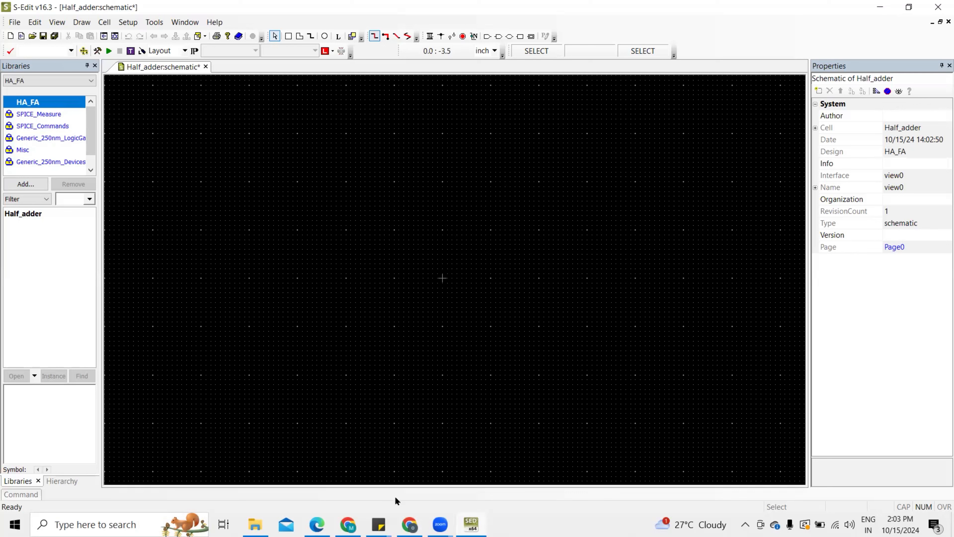
- Switch to Sticky Notes and examine the half adder's truth table and gate-level circuit picture, then return to the schematic
left_click(379, 524)
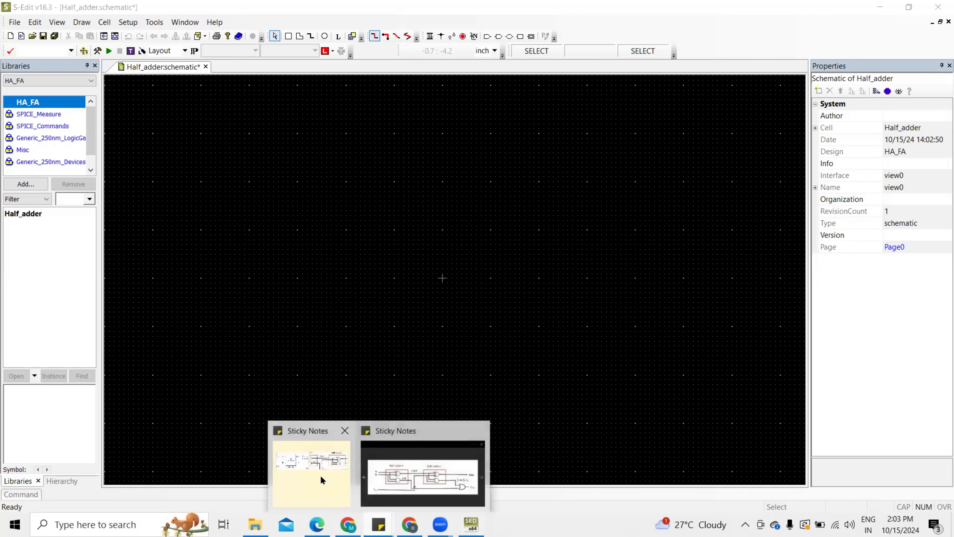
left_click(325, 483)
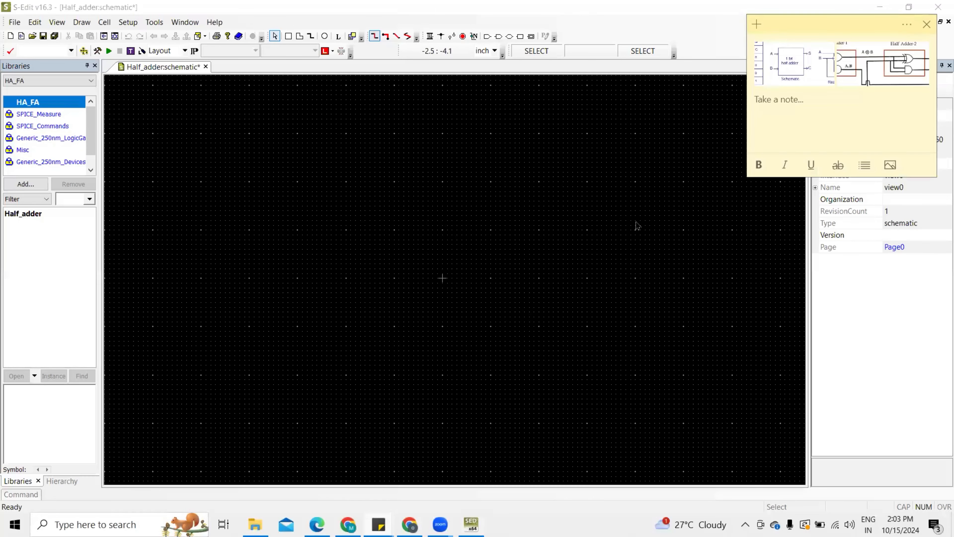
left_click(815, 64)
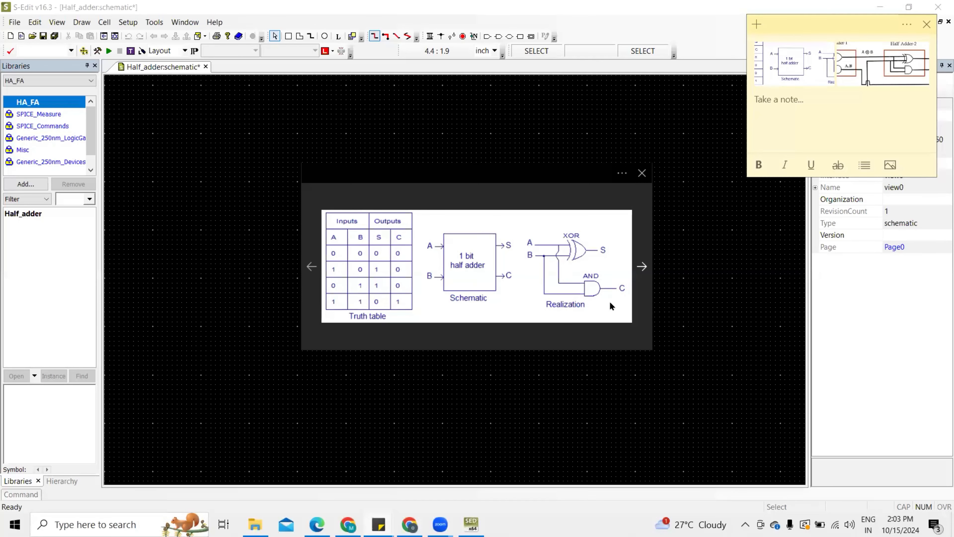
left_click(266, 150)
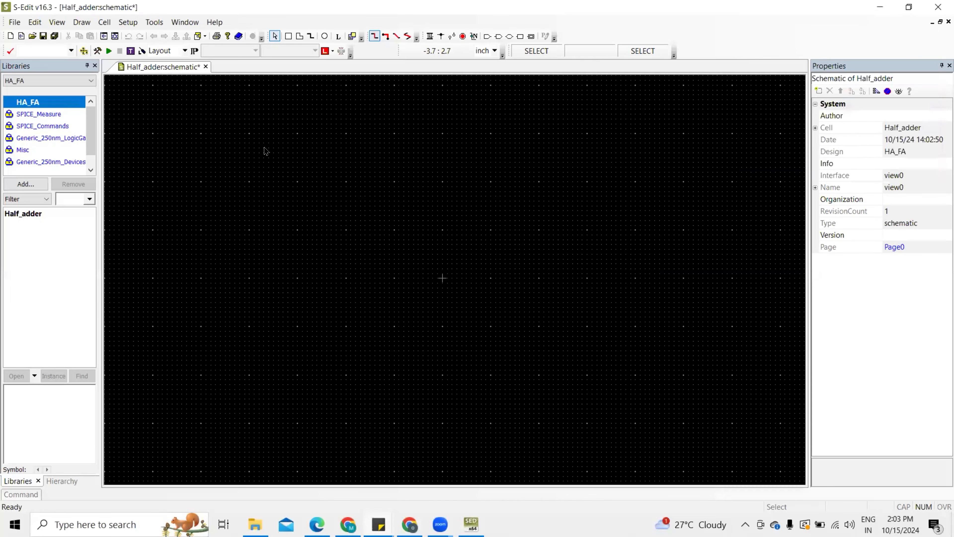
- Place one XOR2 gate from the Generic_250nm_LogicGates library in the Half_adder schematic at about X 0.4, Y 1.7
left_click(50, 137)
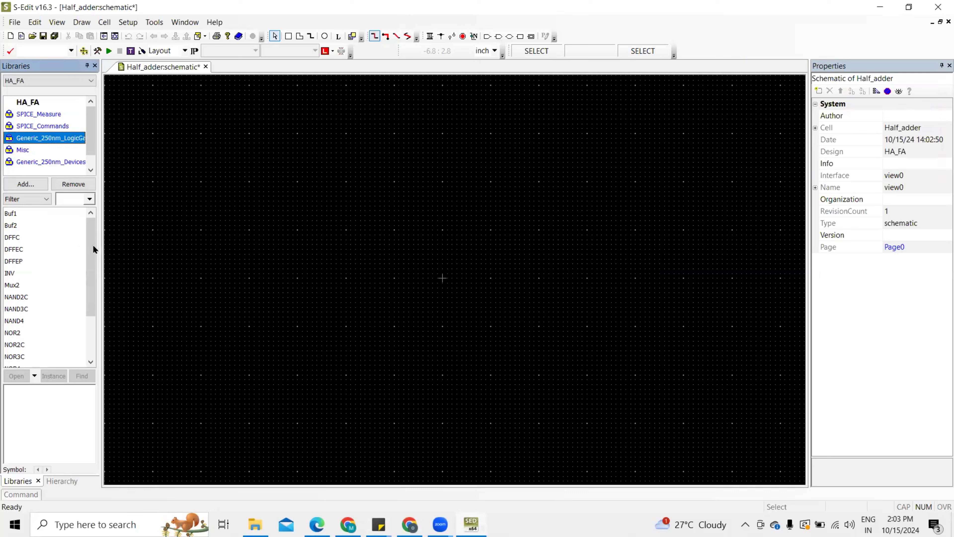
left_click_drag(93, 248, 94, 306)
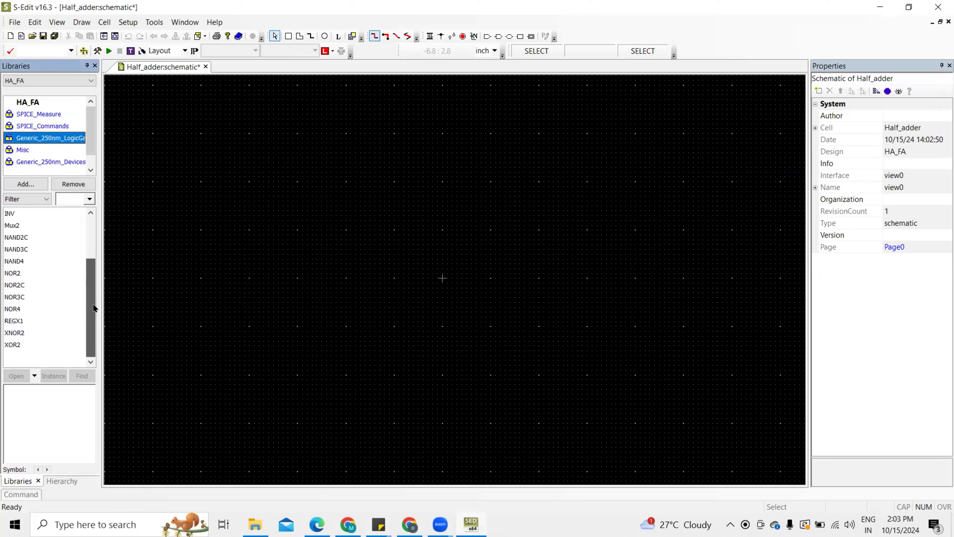
left_click(16, 345)
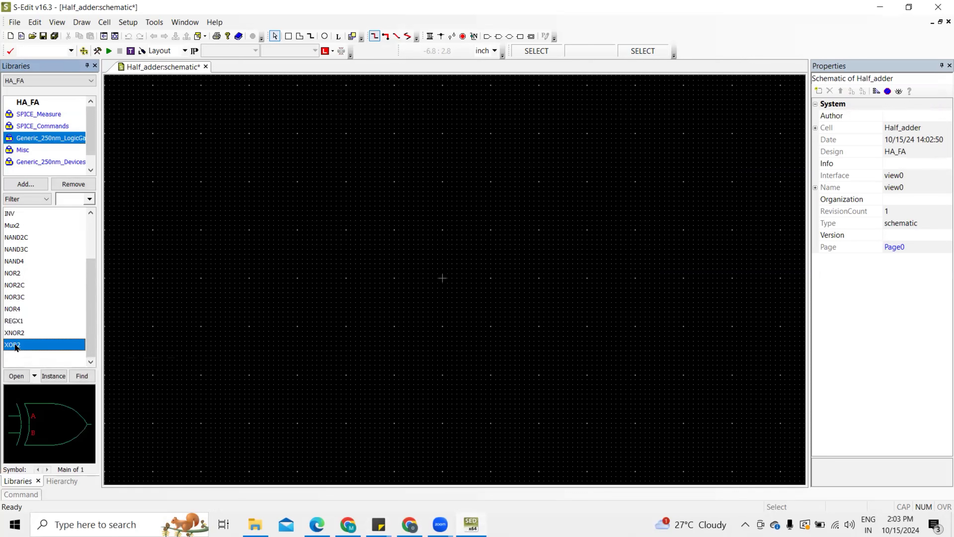
left_click_drag(50, 344, 280, 295)
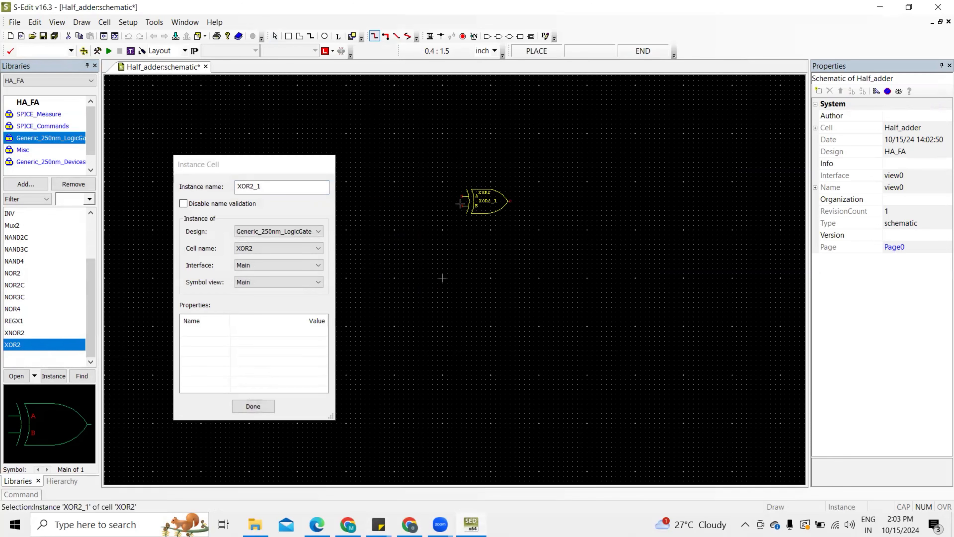
left_click(459, 203)
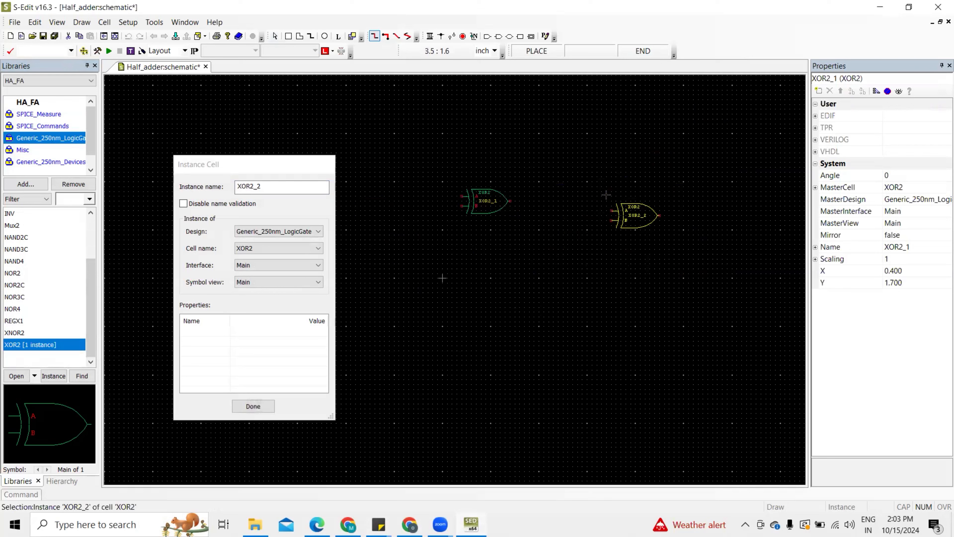
key("Escape")
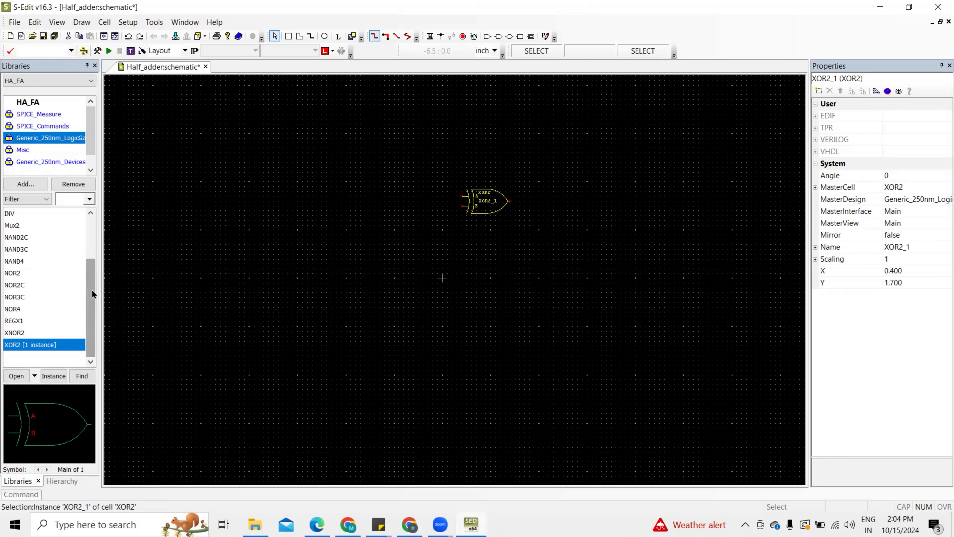
- Place one NAND2C gate from the logic gates library directly below the XOR2 gate, at about X 0.4, Y 0.6
left_click_drag(92, 292, 92, 284)
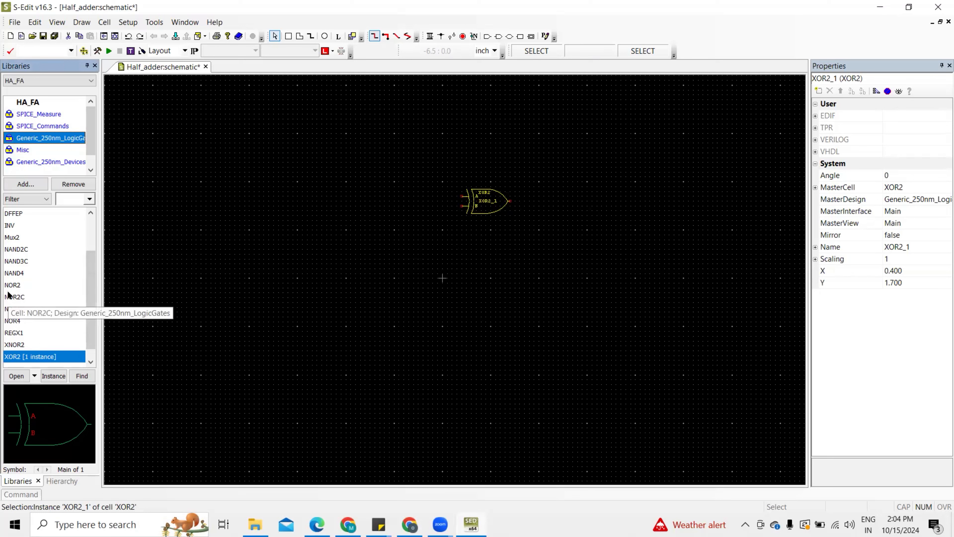
left_click(18, 250)
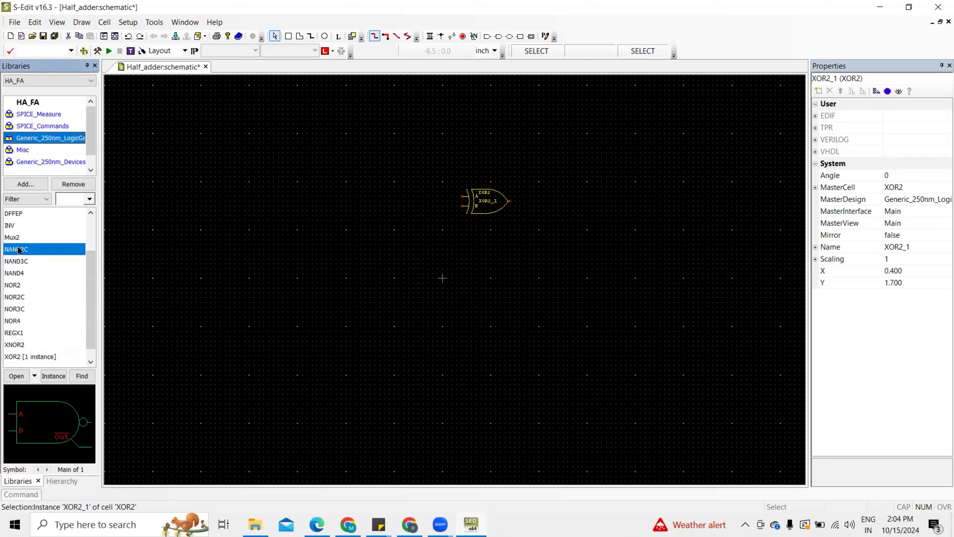
key("i")
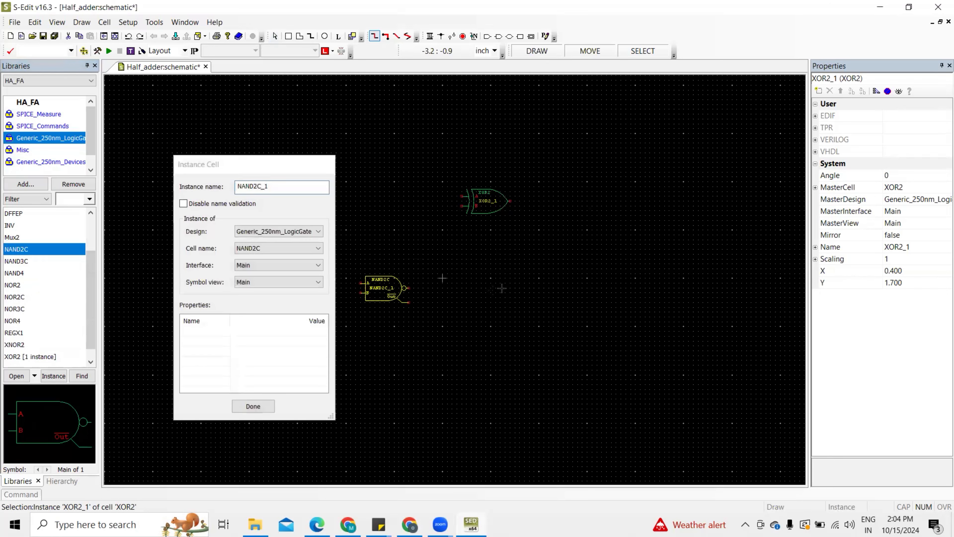
left_click(510, 270)
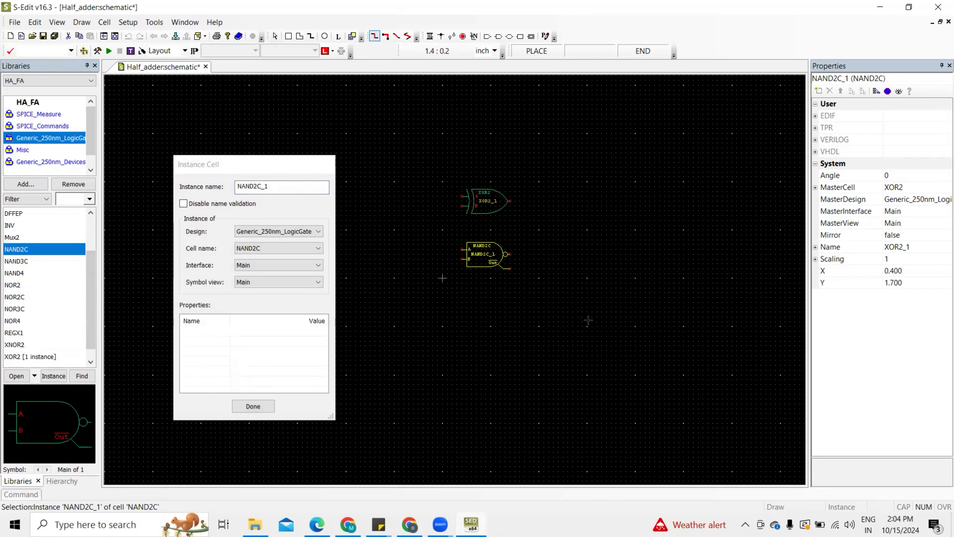
right_click(592, 326)
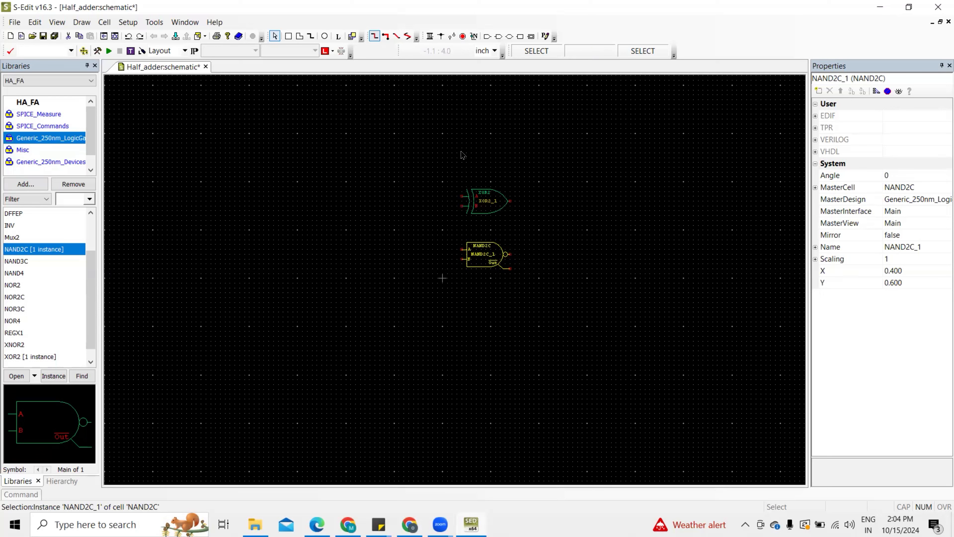
- Add an input port named A, rotated to face the XOR2 gate's upper input, at about X -1.3, Y 1.7
left_click(487, 36)
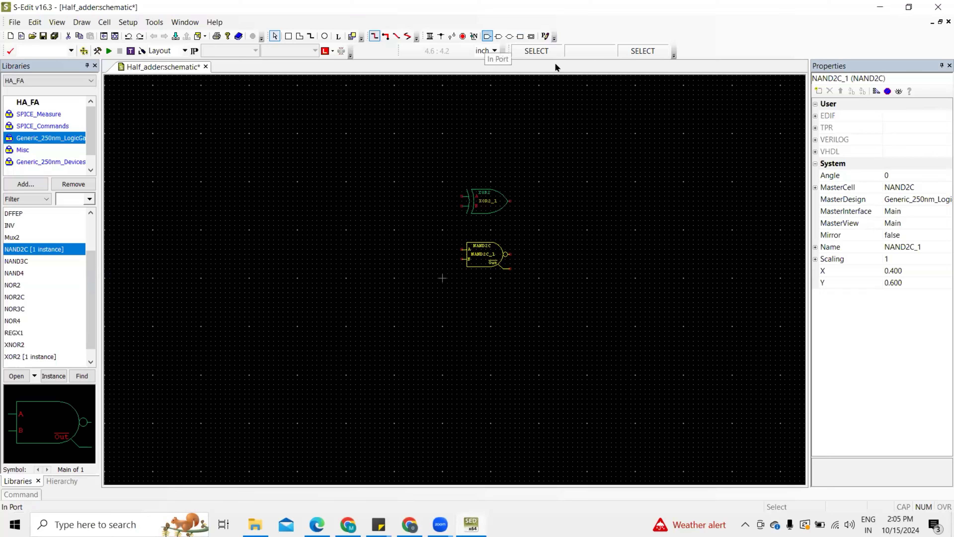
left_click(348, 209)
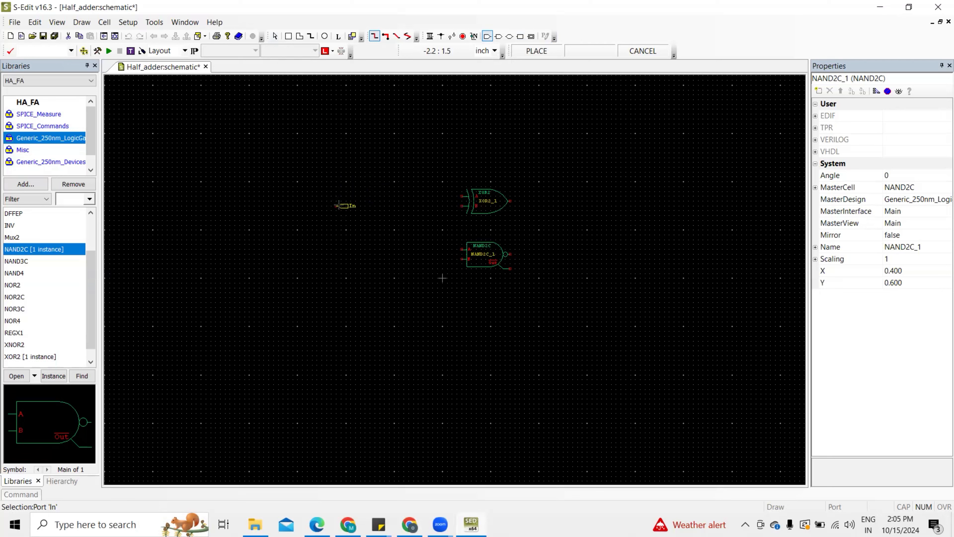
key("r")
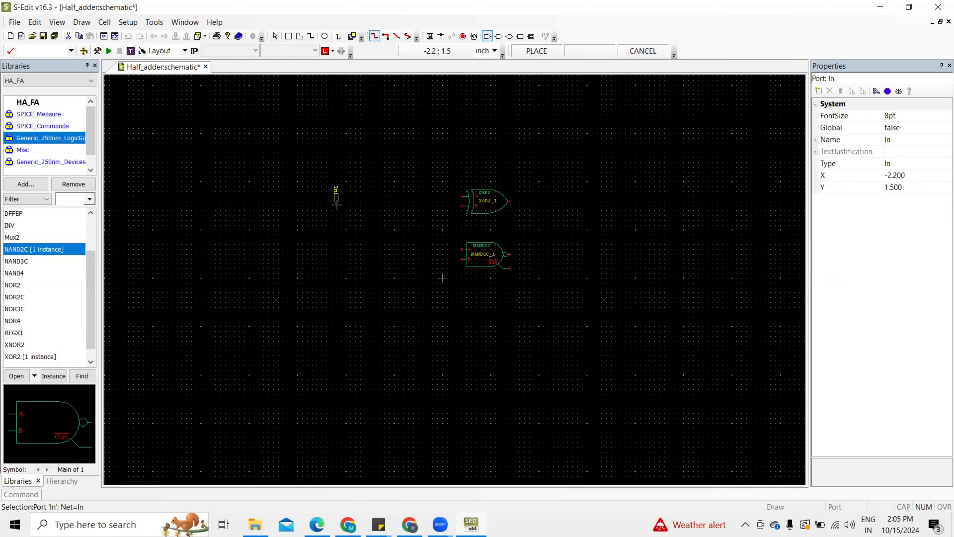
key("r")
left_click(378, 196)
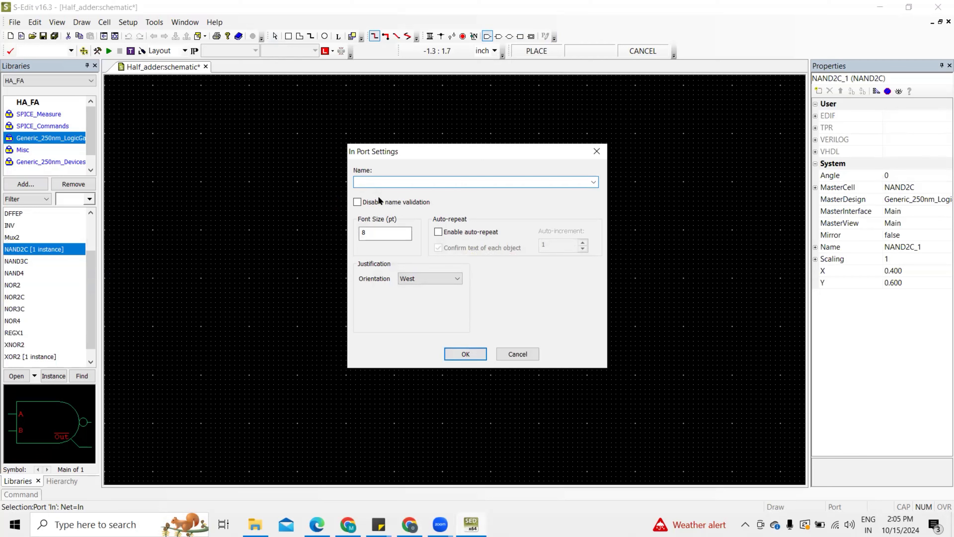
type("A")
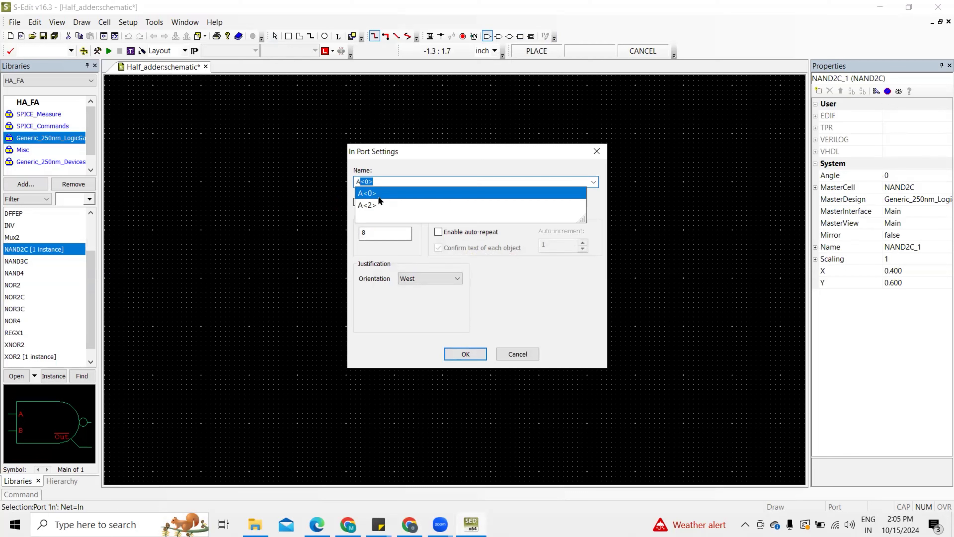
left_click(380, 234)
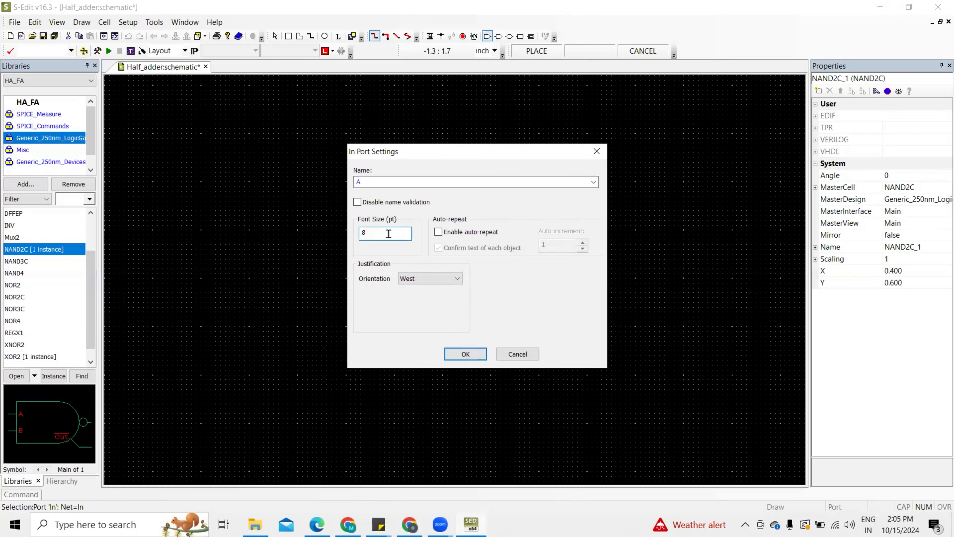
left_click(460, 355)
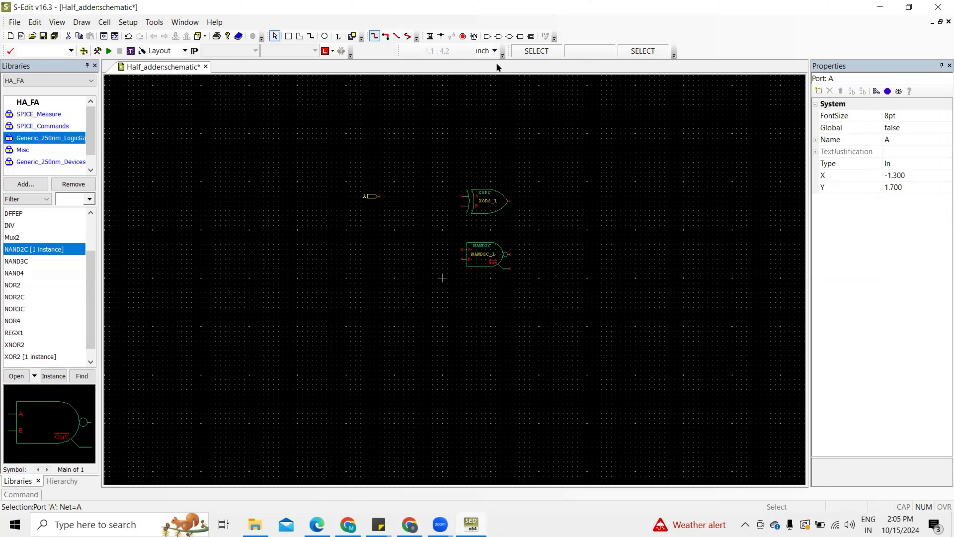
- Add an input port named B just below port A, at about X -1.3, Y 1.5
left_click(488, 37)
left_click(376, 235)
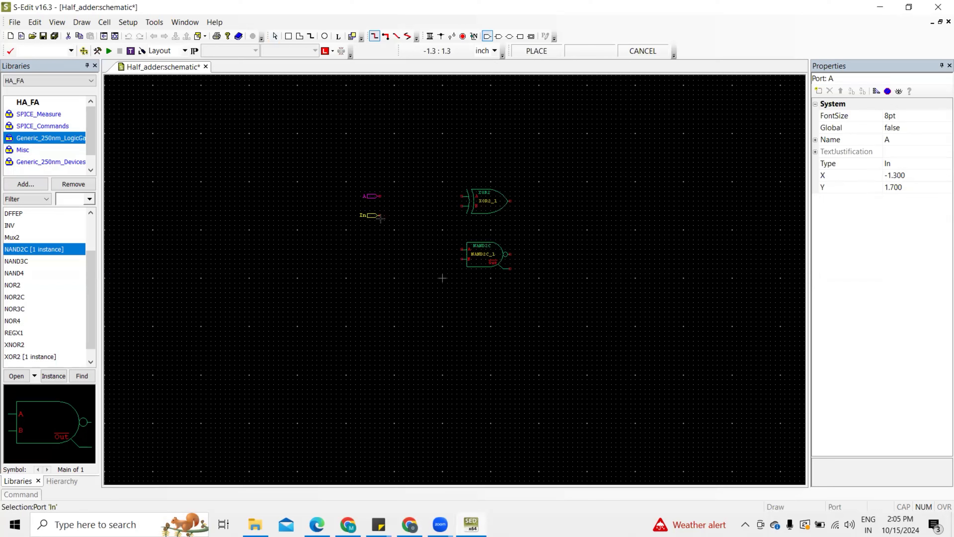
left_click(380, 206)
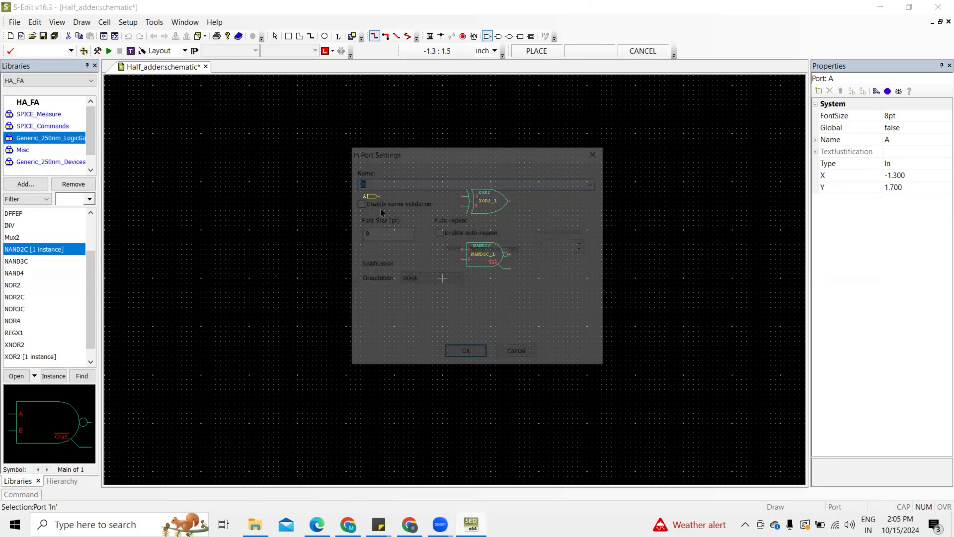
type("B")
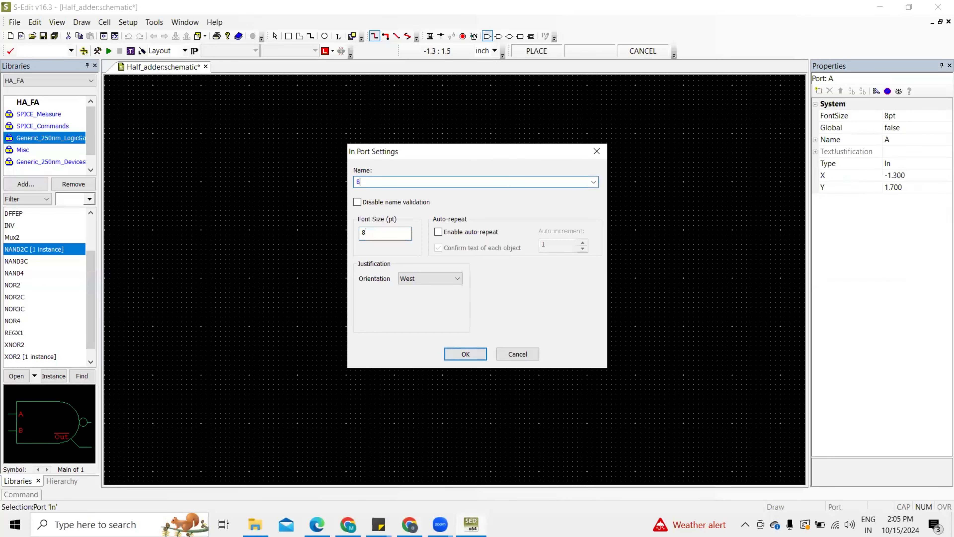
left_click(462, 353)
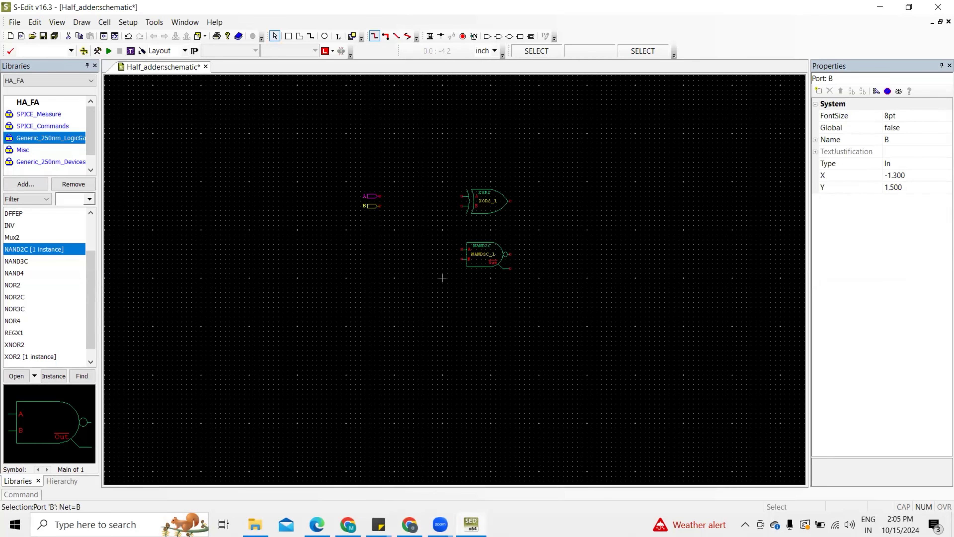
- Switch to the half adder picture in Sticky Notes, examine how the gate inputs and outputs connect, then return to the schematic
mouse_move(379, 524)
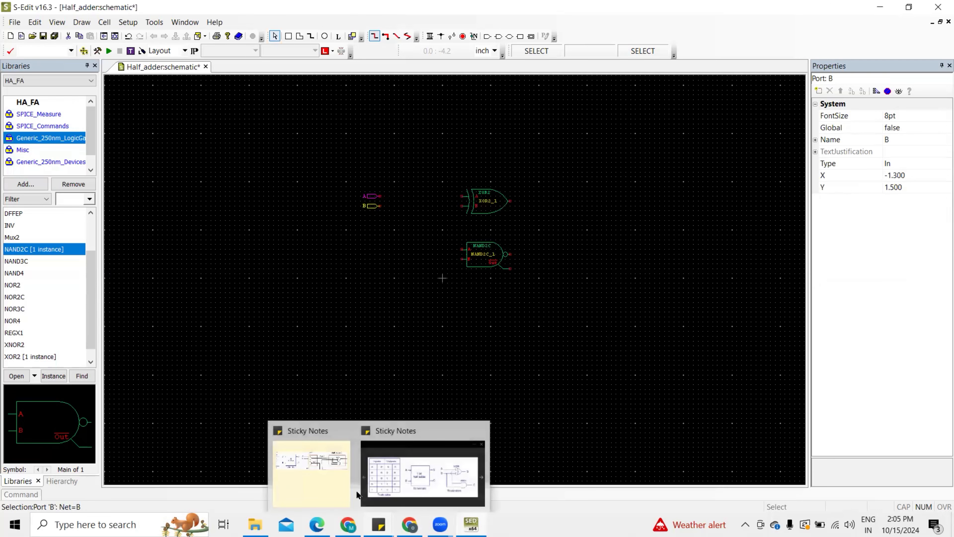
left_click(419, 472)
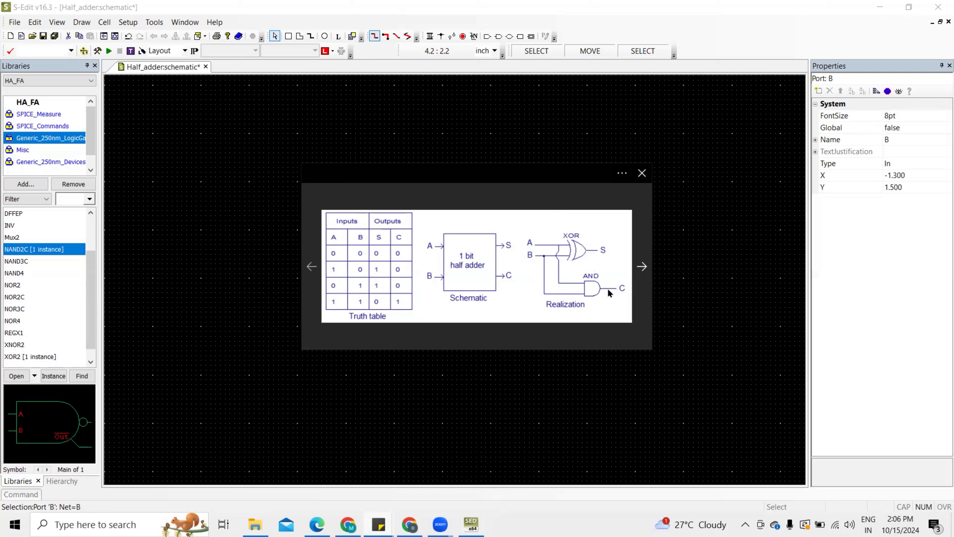
left_click(485, 403)
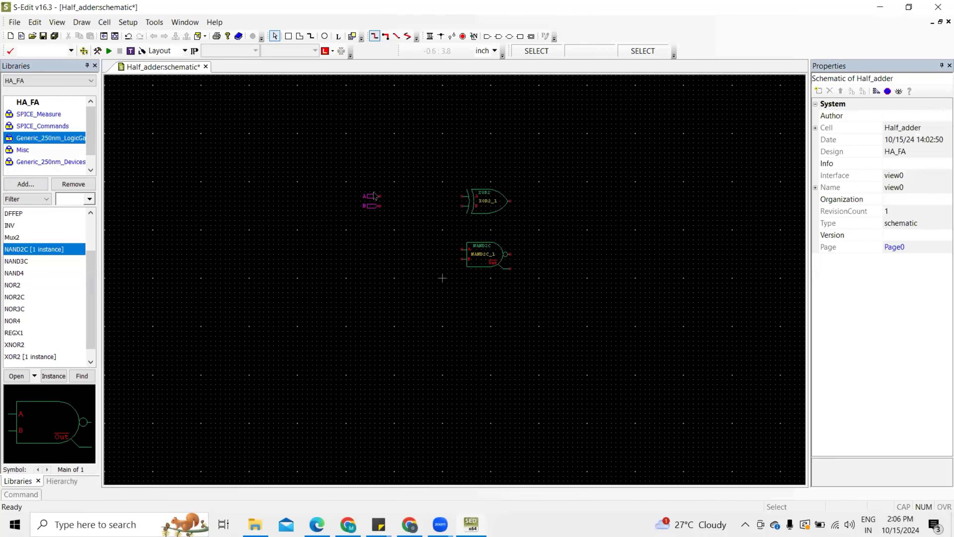
- Wire port A to the XOR2 gate's A input and port B to its B input
key("w")
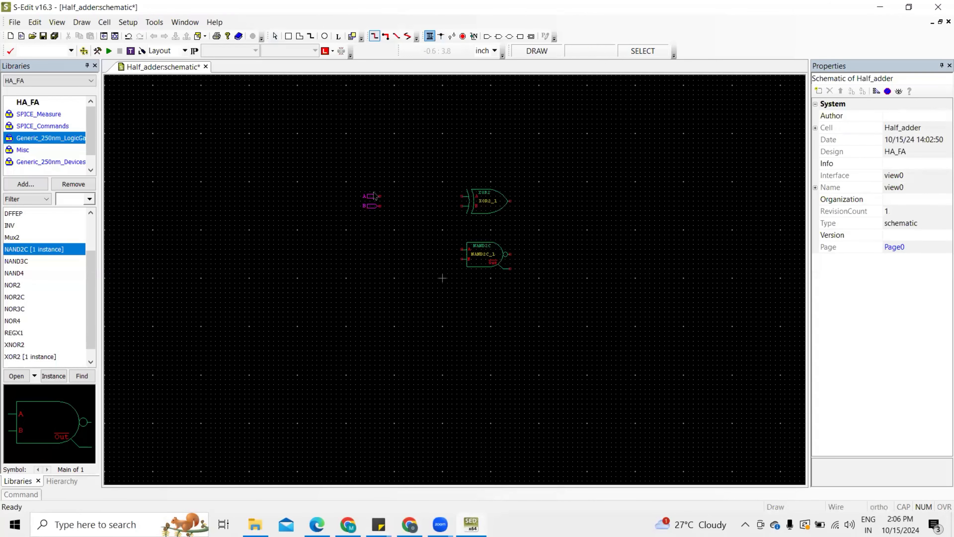
left_click(385, 196)
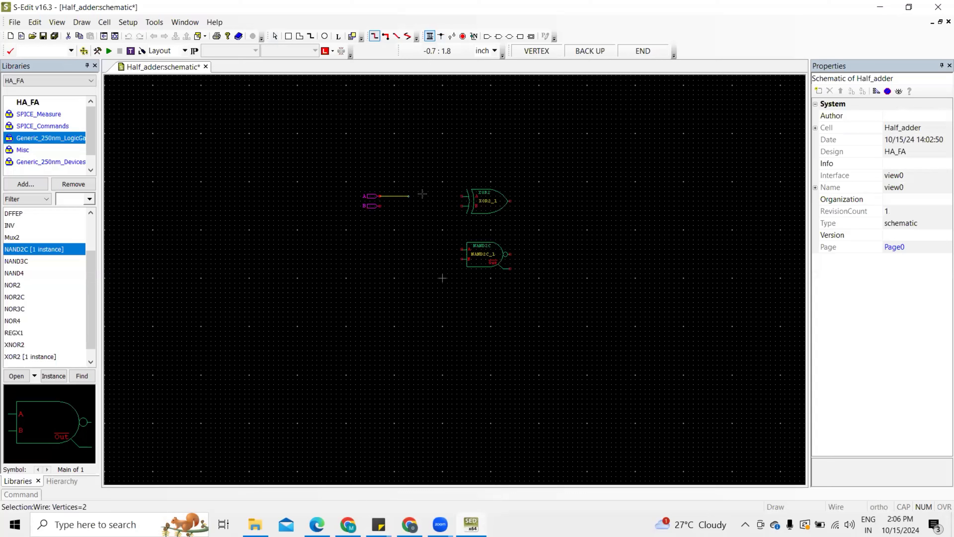
left_click(463, 196)
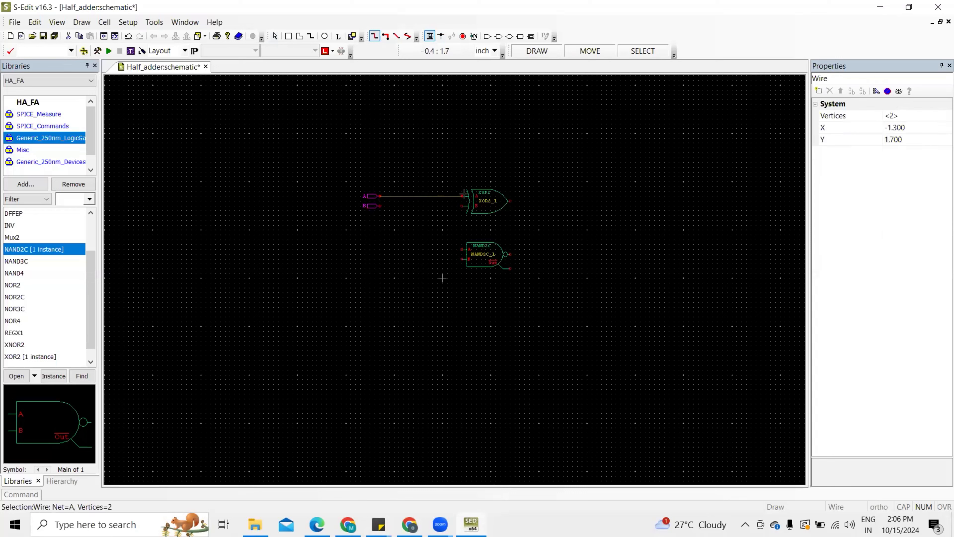
left_click(379, 205)
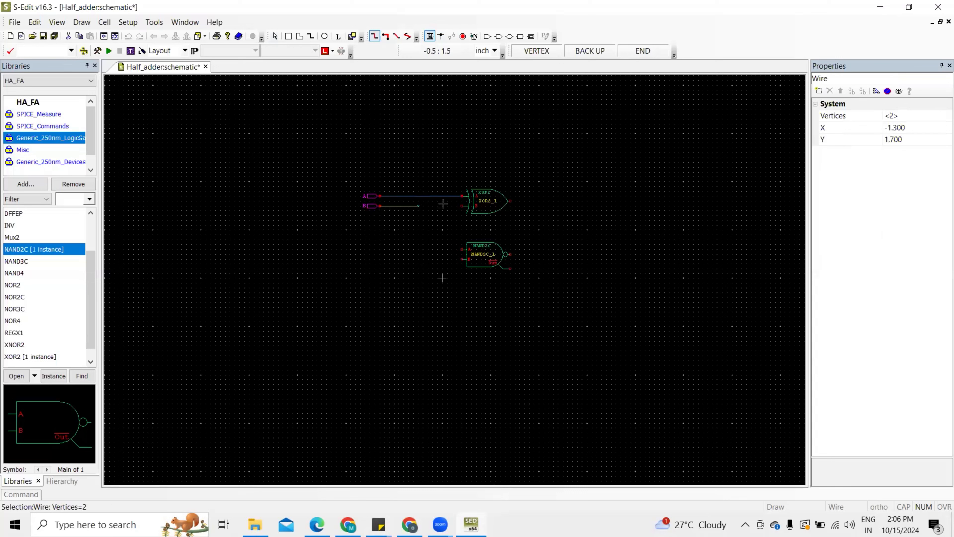
left_click(461, 205)
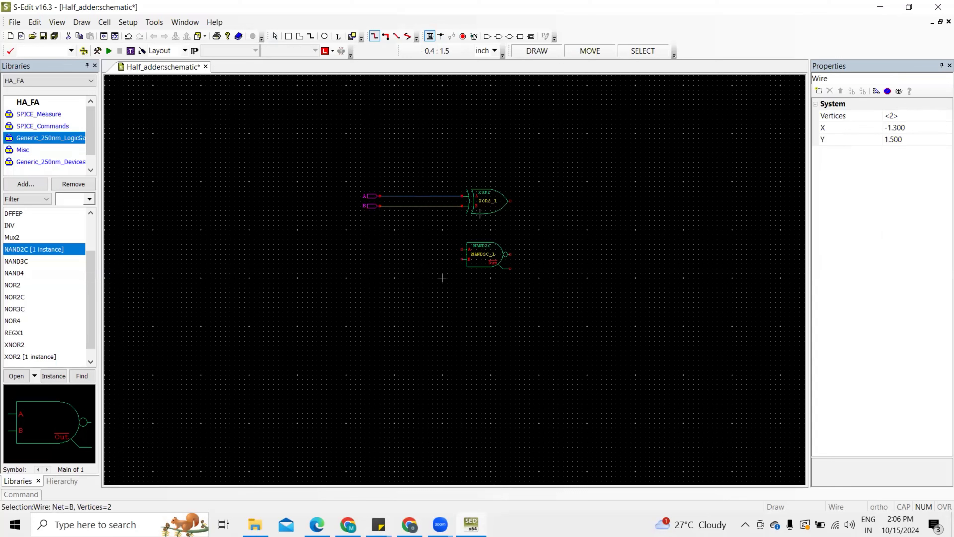
- Wire the NAND2C gate's A input to the port A wire and its B input to the port B wire
left_click(461, 248)
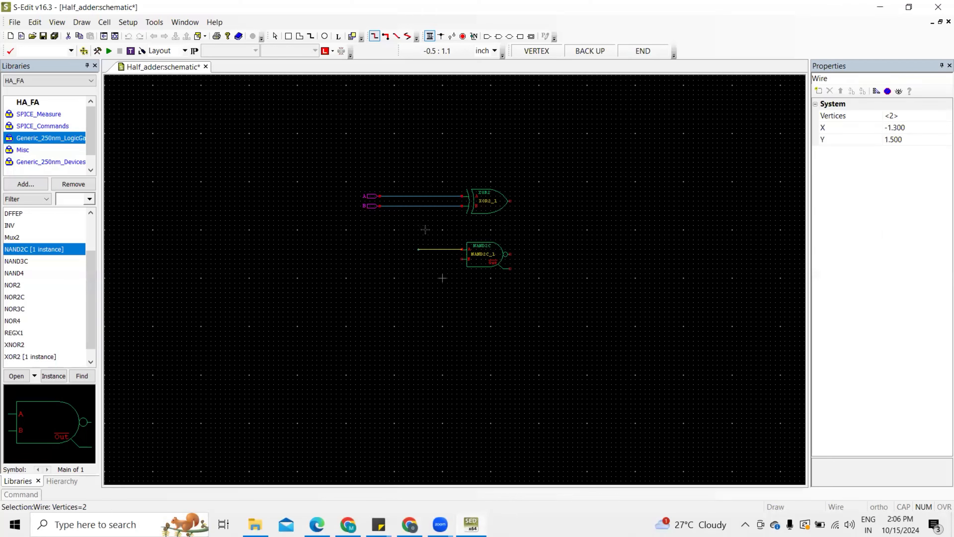
left_click(427, 195)
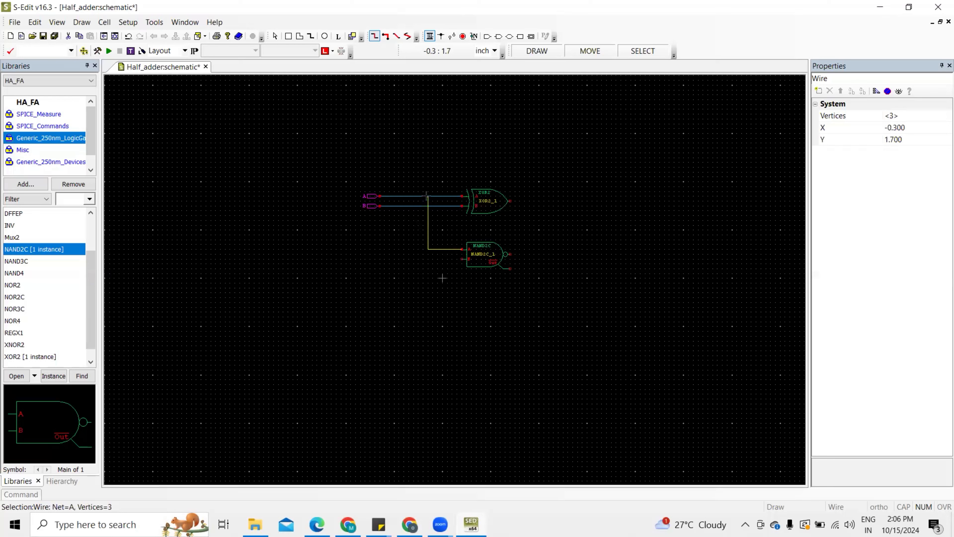
left_click(461, 258)
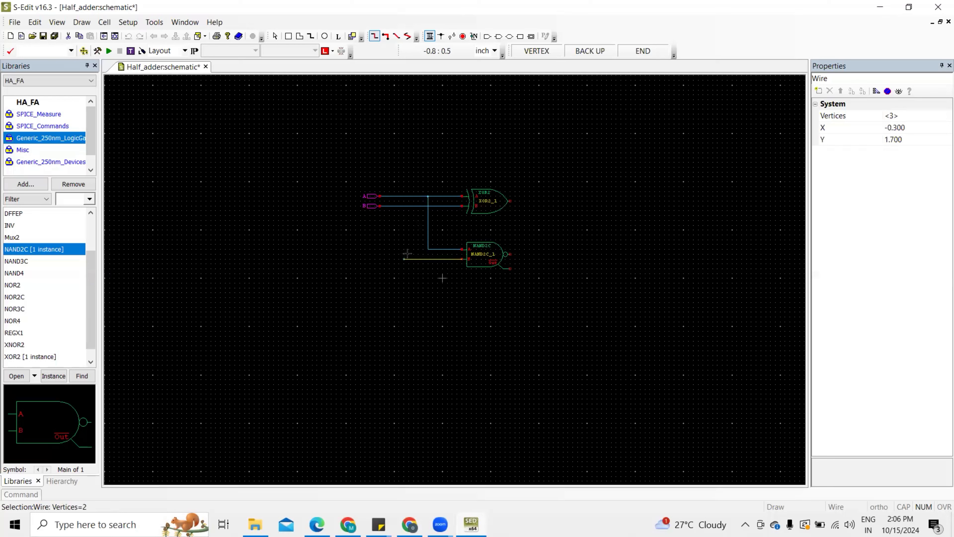
left_click(406, 206)
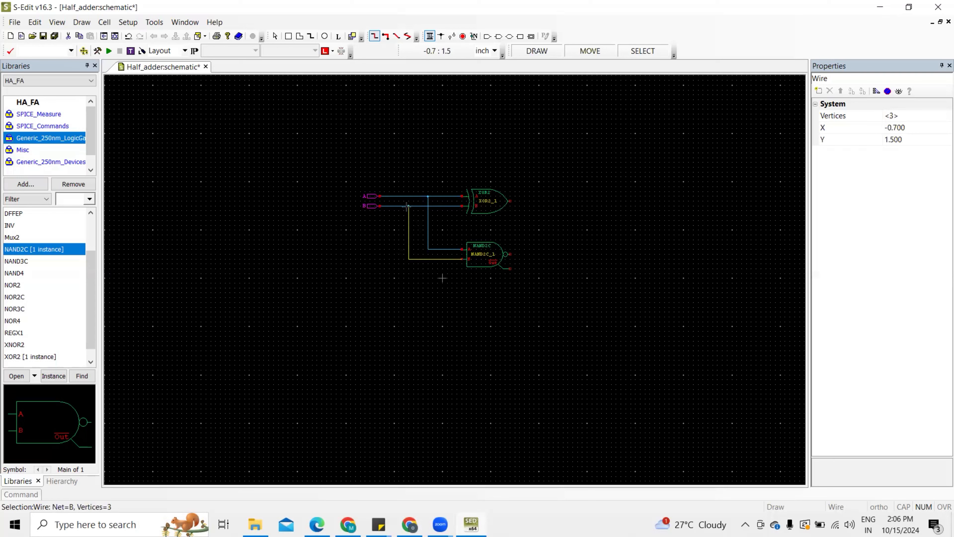
right_click(487, 236)
- Add an output port named Sum at the XOR2 gate's output, at X 1.4, Y 1.6
left_click(499, 36)
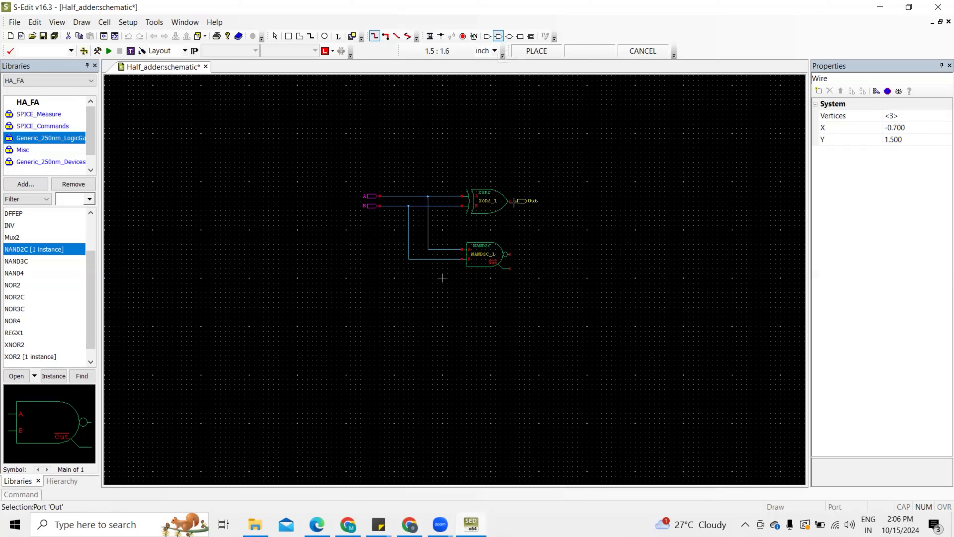
left_click(512, 201)
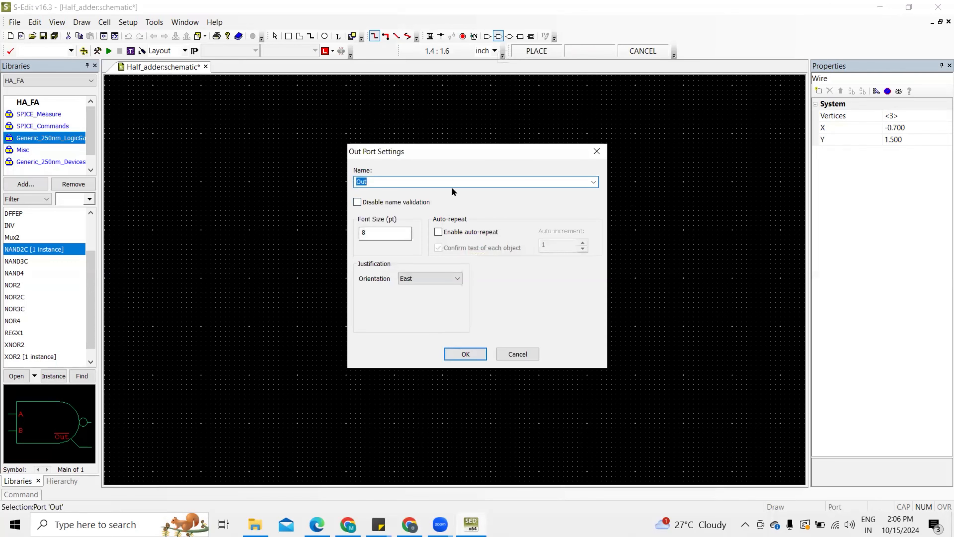
key("BackSpace")
type("Sum")
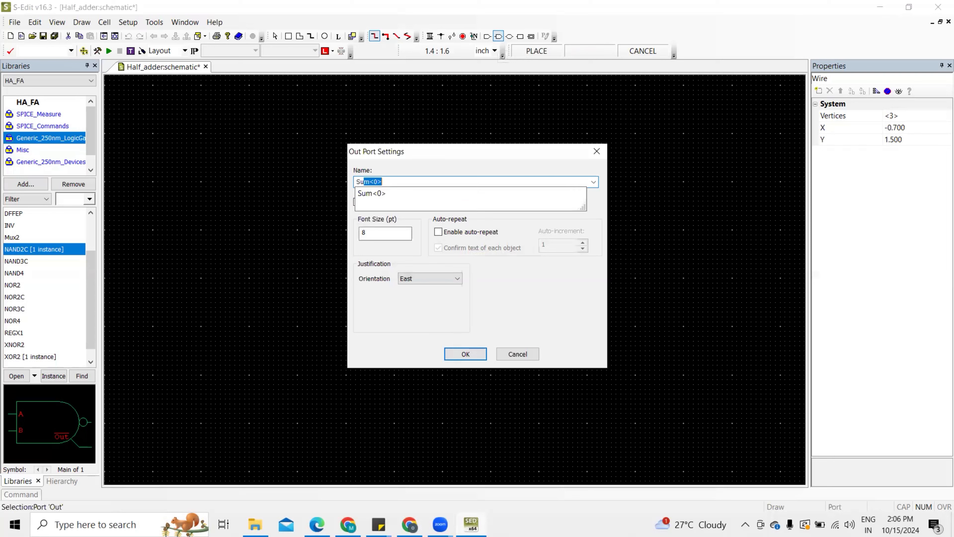
key("BackSpace")
left_click(463, 354)
left_click(463, 355)
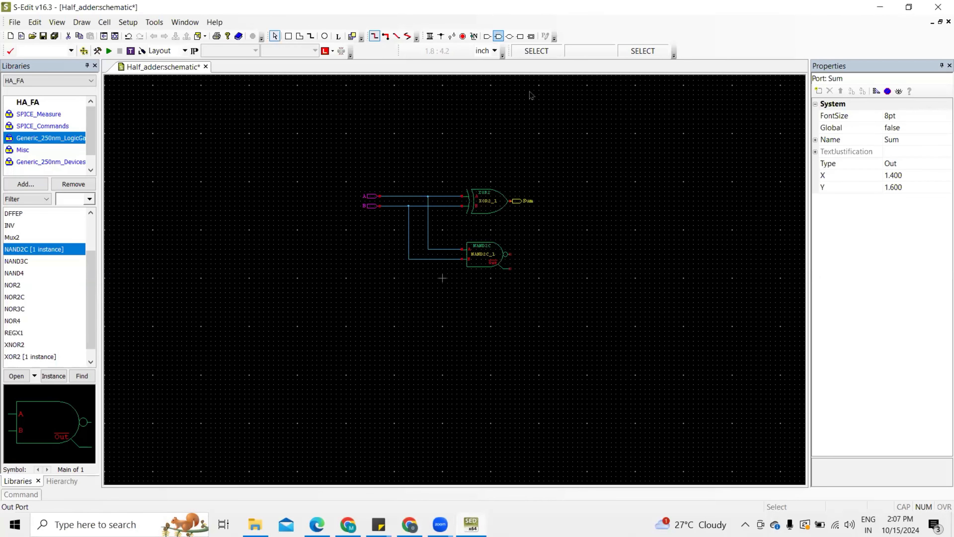
- Add an output port named Carry at the NAND2C gate's lower, non-inverted output, at X 1.4, Y 0.2
left_click(498, 36)
left_click(511, 268)
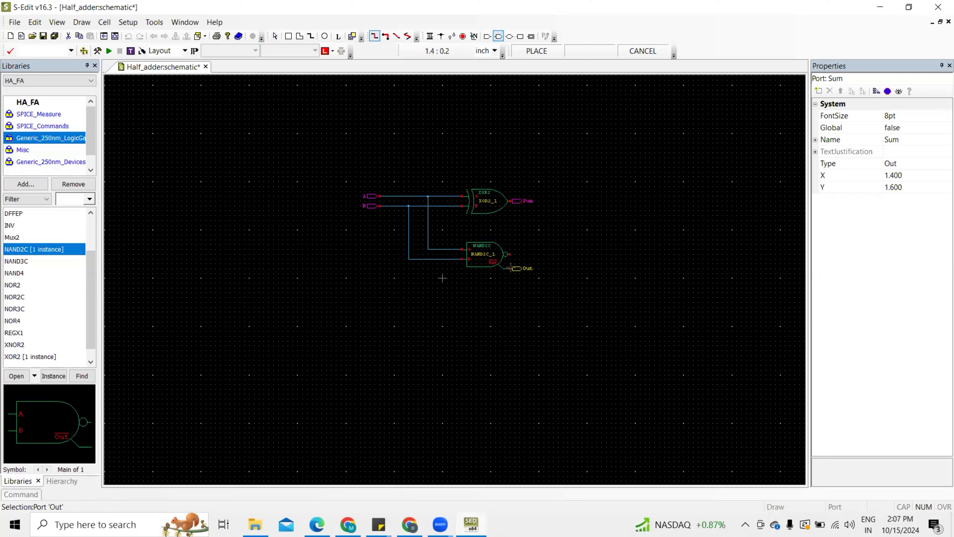
left_click(510, 267)
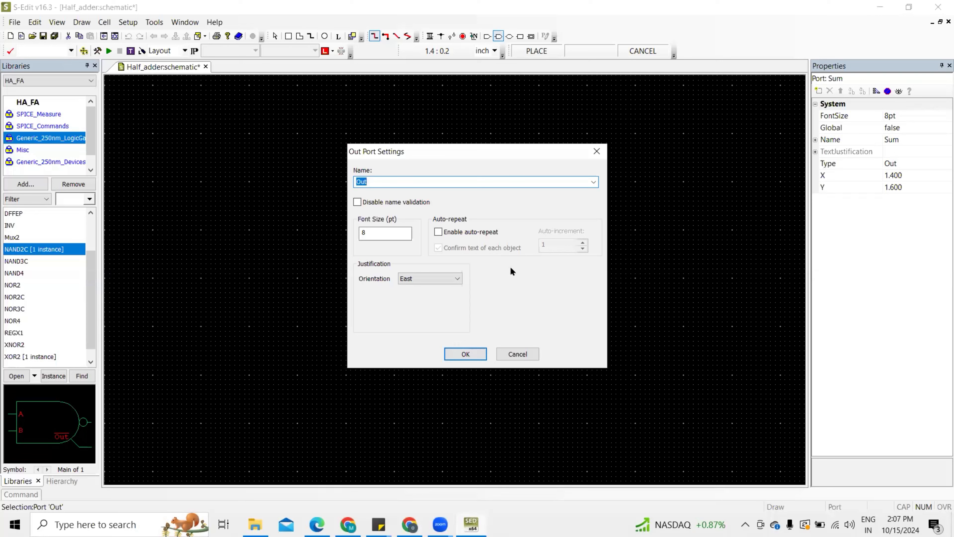
type("C")
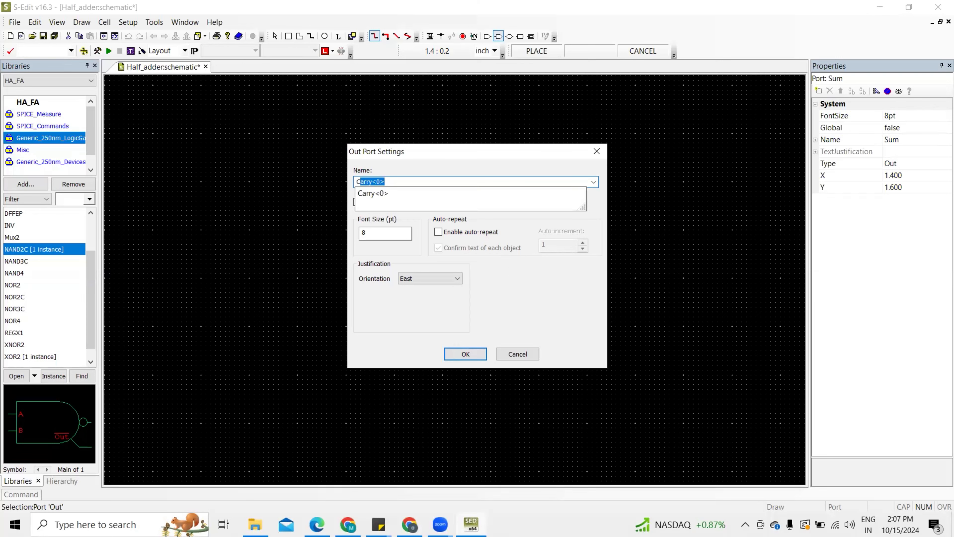
type("arry")
key("BackSpace")
left_click(464, 353)
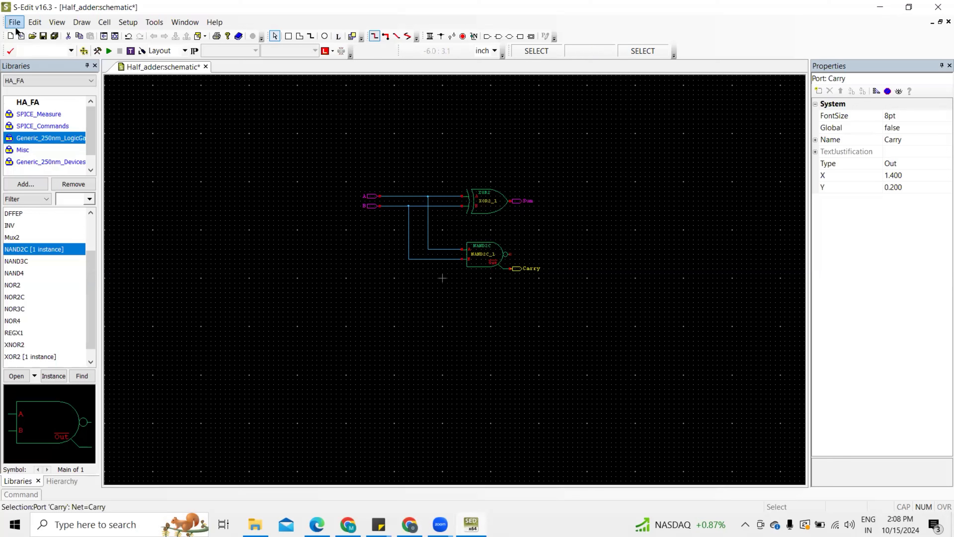
- Save the half adder schematic and generate the Half_adder cell's symbol in replace mode, keeping the default port placement
left_click(44, 36)
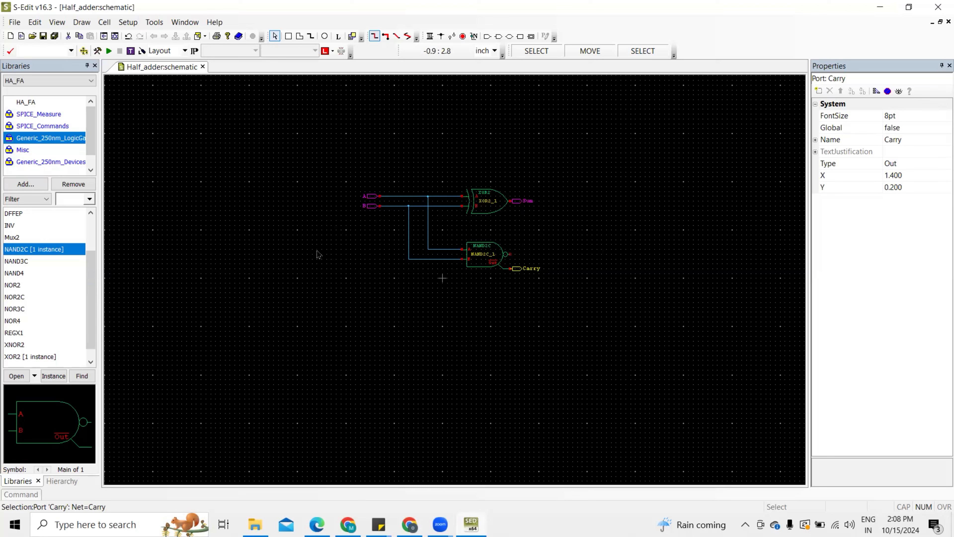
left_click(105, 22)
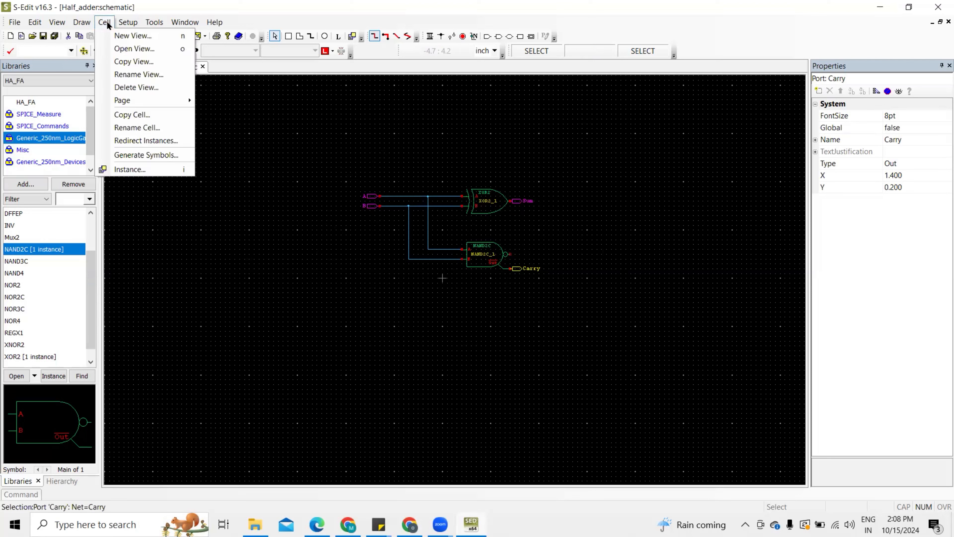
left_click(140, 156)
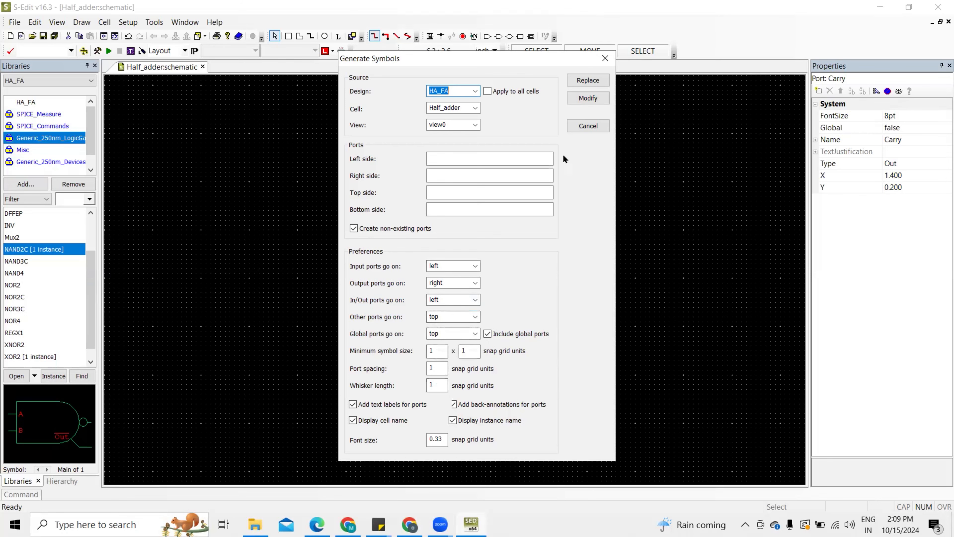
left_click(586, 79)
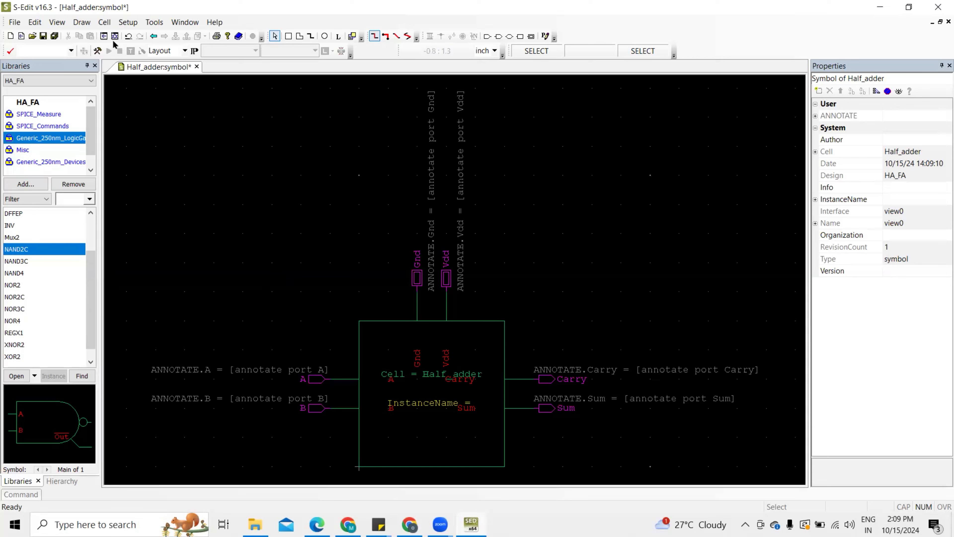
- Create a new schematic view for a cell named Full_adder in the HA_FA design, keeping view0 as interface and view name
left_click(105, 23)
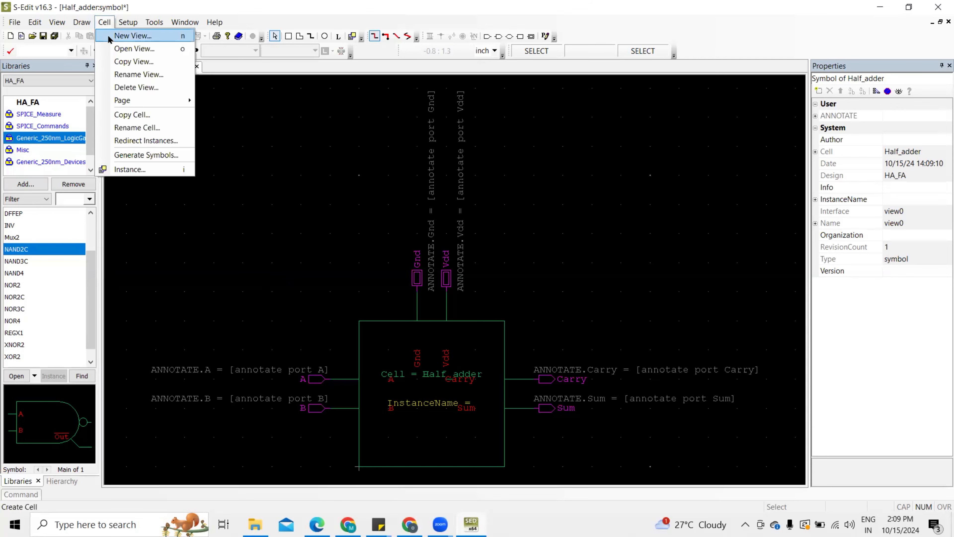
left_click(132, 35)
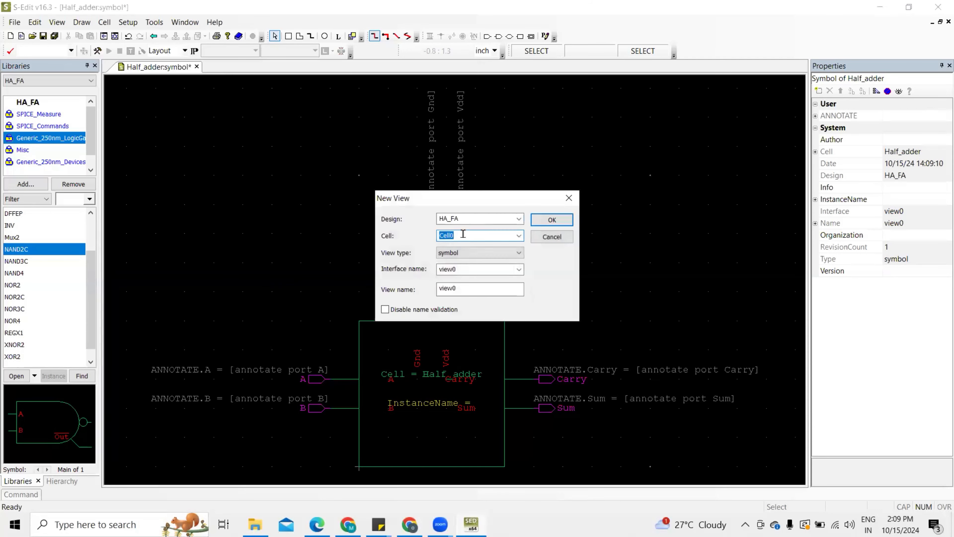
key("BackSpace")
type("Full_adder")
left_click(512, 254)
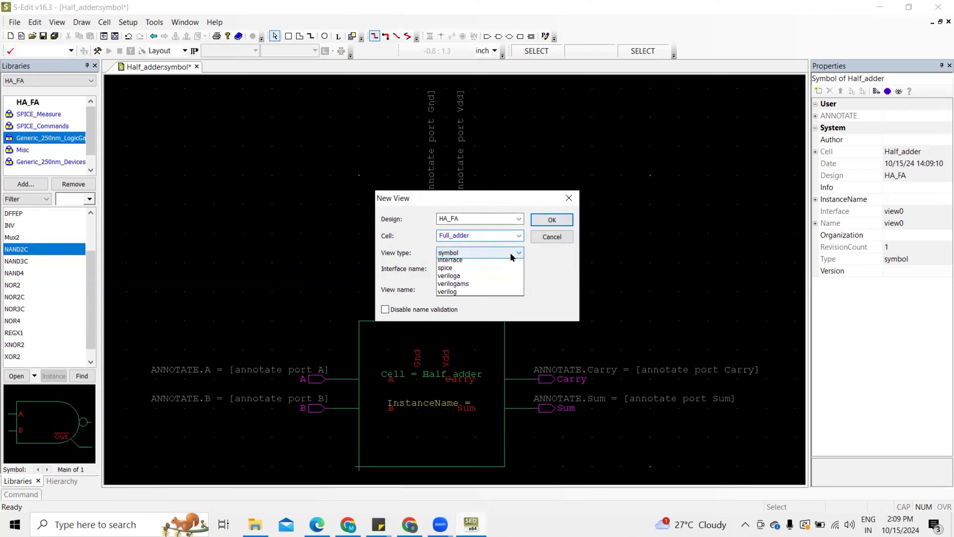
left_click(458, 268)
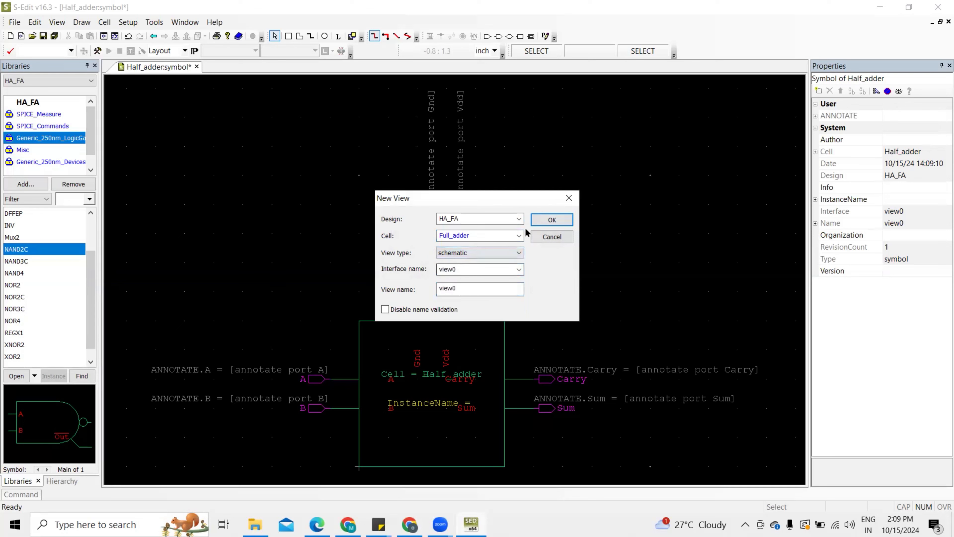
left_click(551, 220)
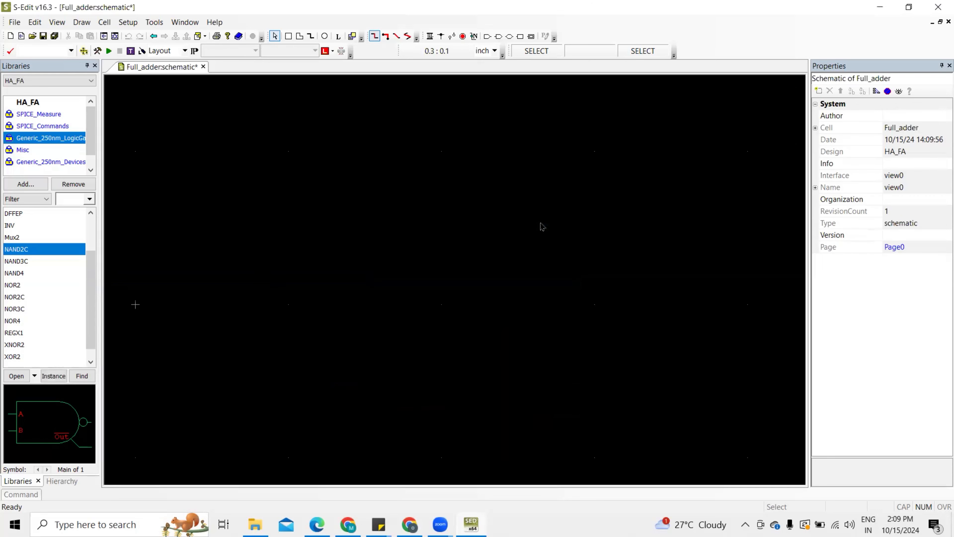
key("Home")
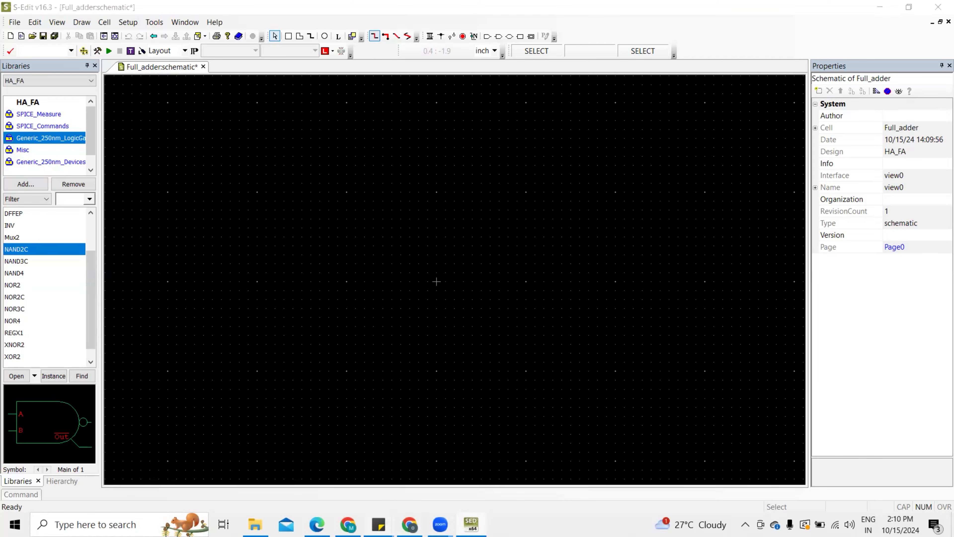
- Consult the full adder picture in Sticky Notes and place two Half_adder instances from HA_FA side by side at X -0.7 and X 0.7, Y 0.4
mouse_move(379, 524)
left_click(391, 492)
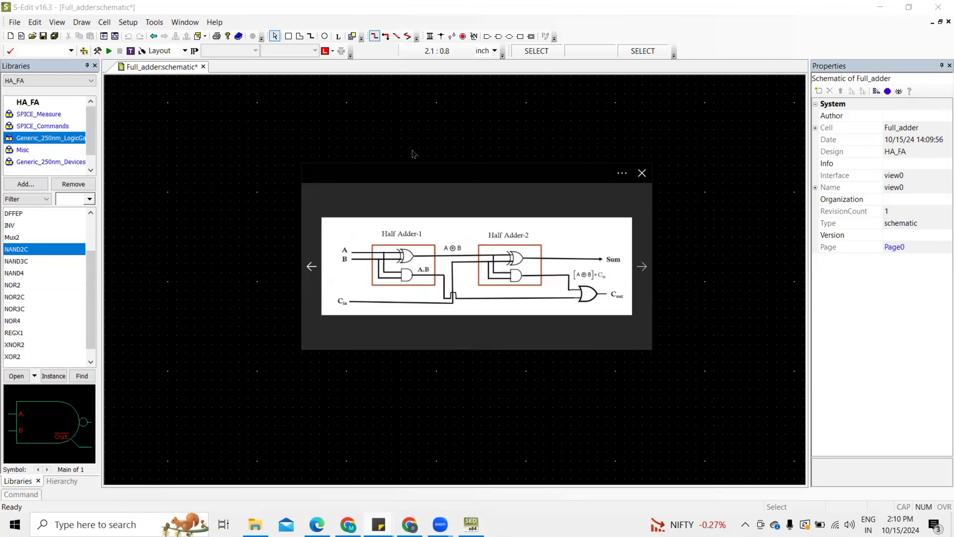
left_click(463, 111)
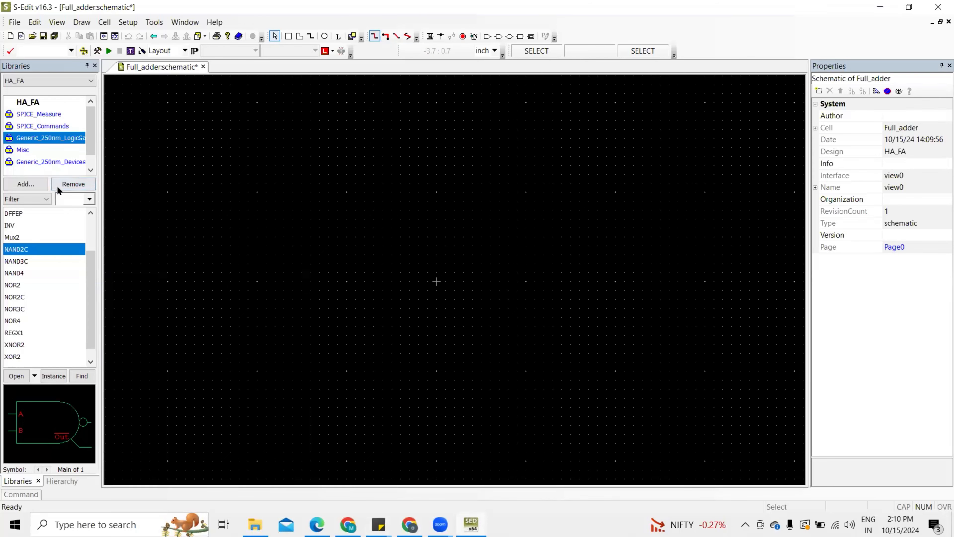
left_click(36, 103)
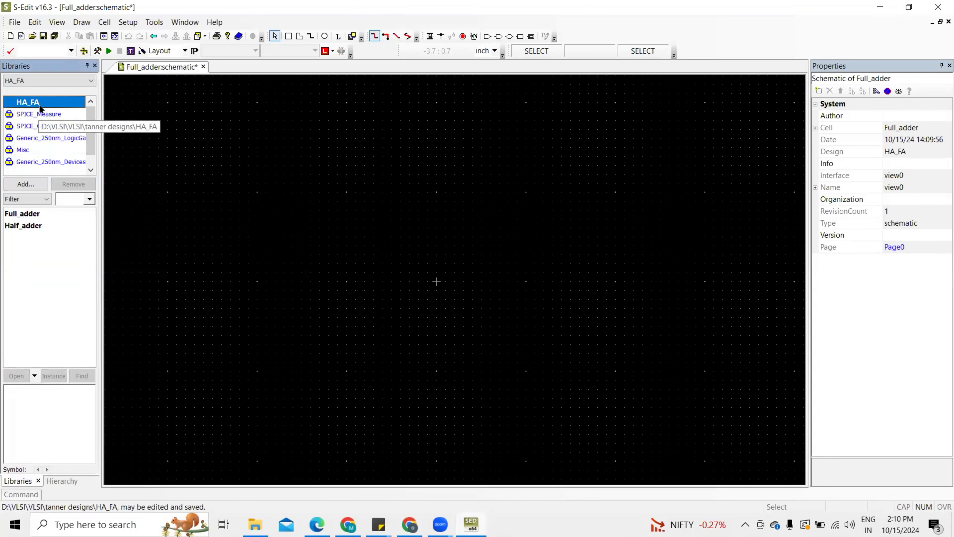
left_click(15, 227)
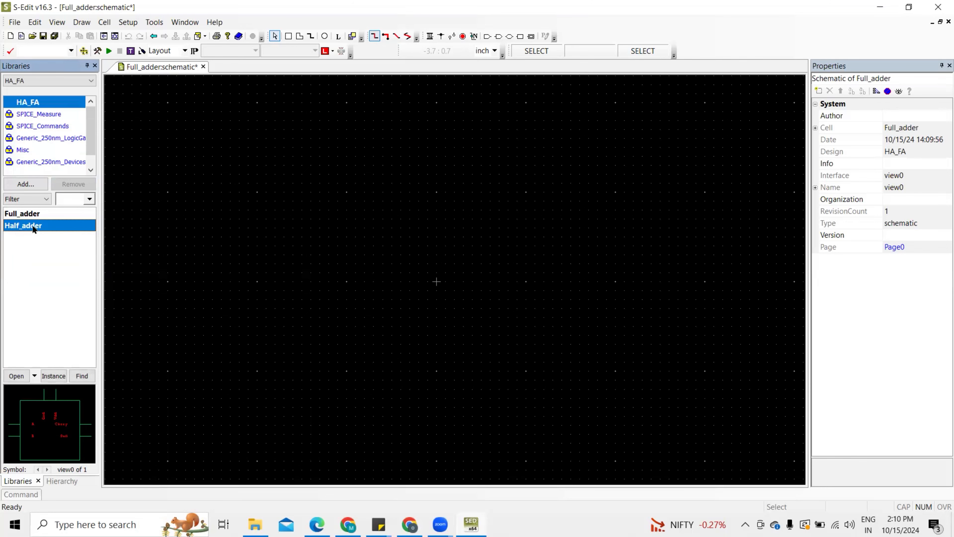
key("i")
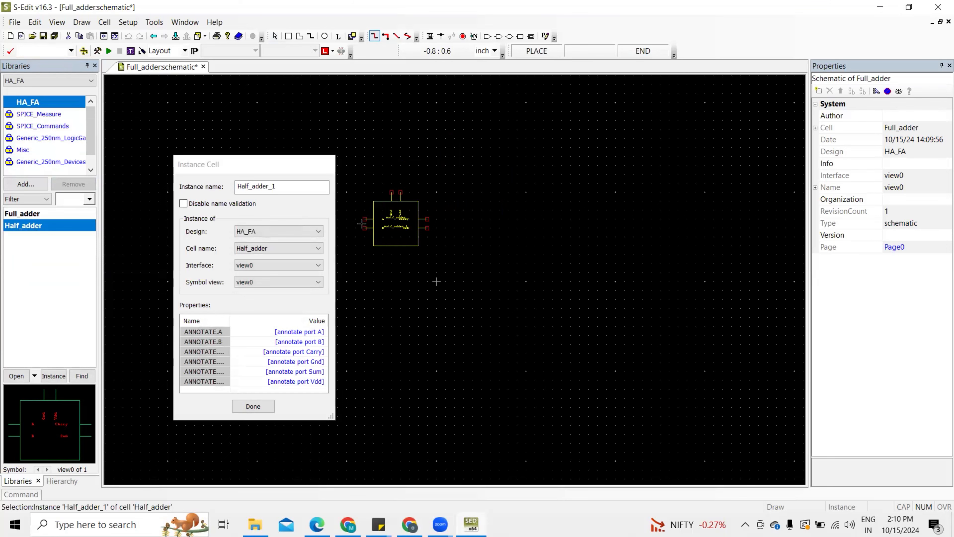
left_click(361, 223)
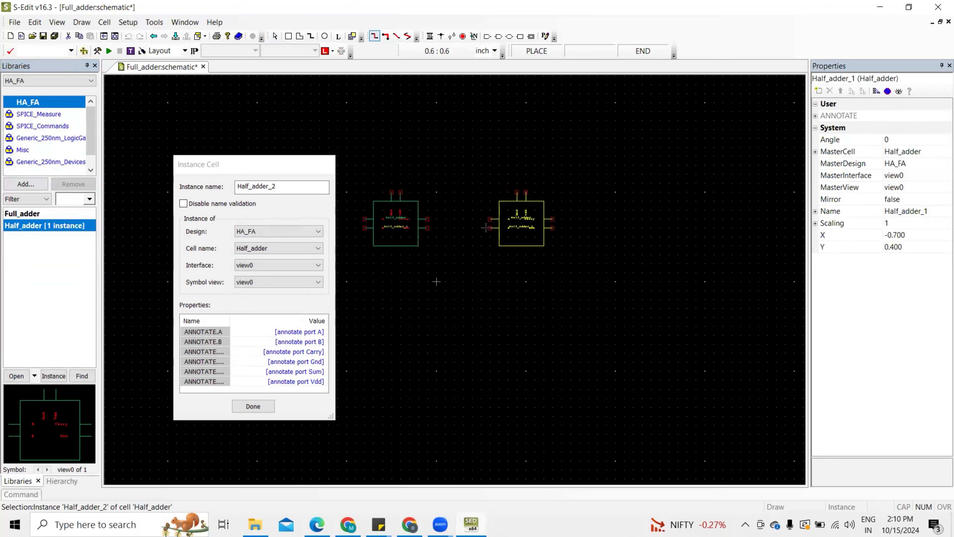
left_click(486, 228)
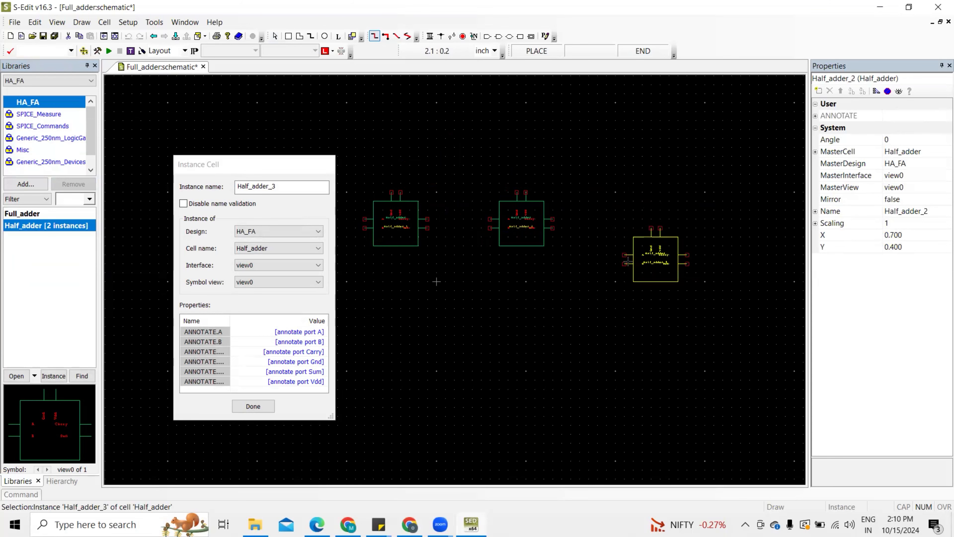
right_click(629, 261)
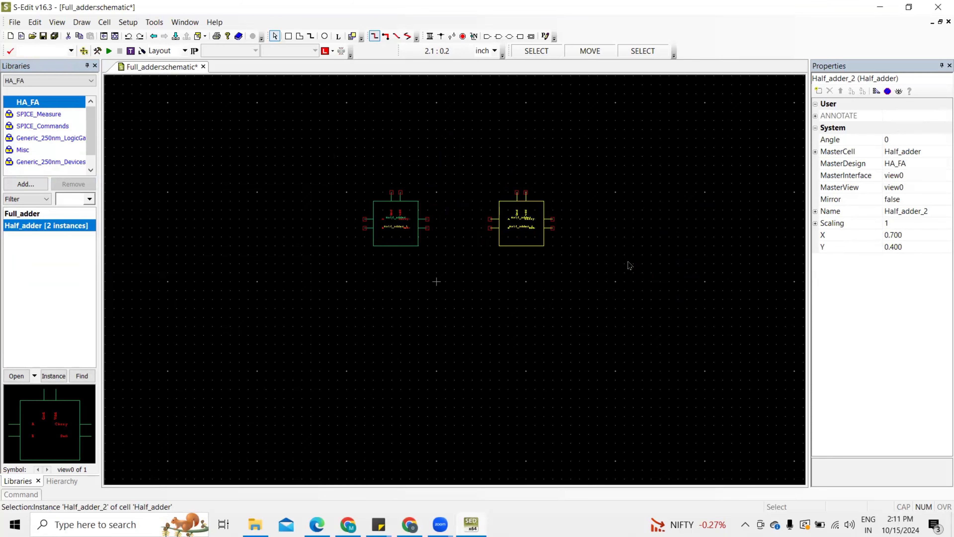
- Recheck the full adder picture in Sticky Notes and place one NOR2C gate from Generic_250nm_LogicGates below the second half adder, at X 1.6, Y -0.4
mouse_move(378, 524)
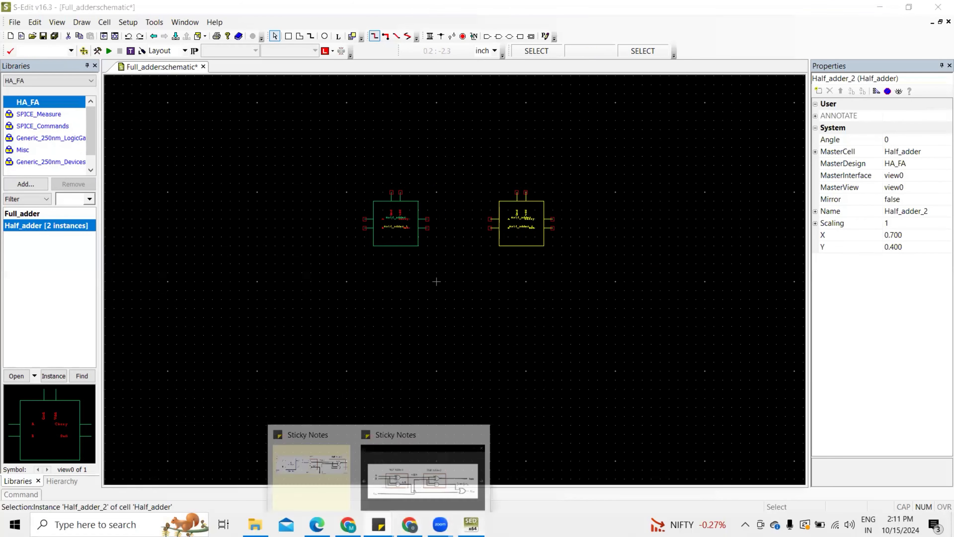
left_click(472, 422)
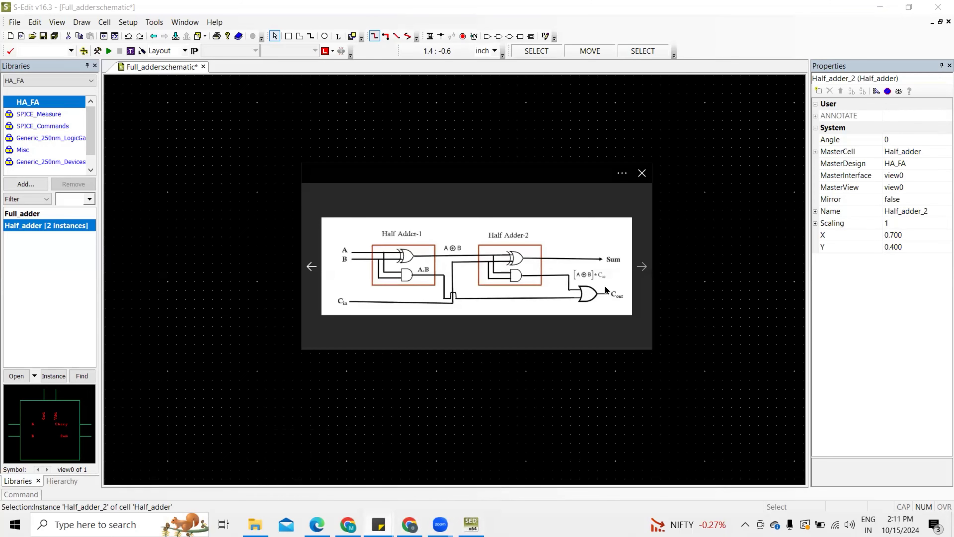
left_click(725, 278)
left_click(725, 278)
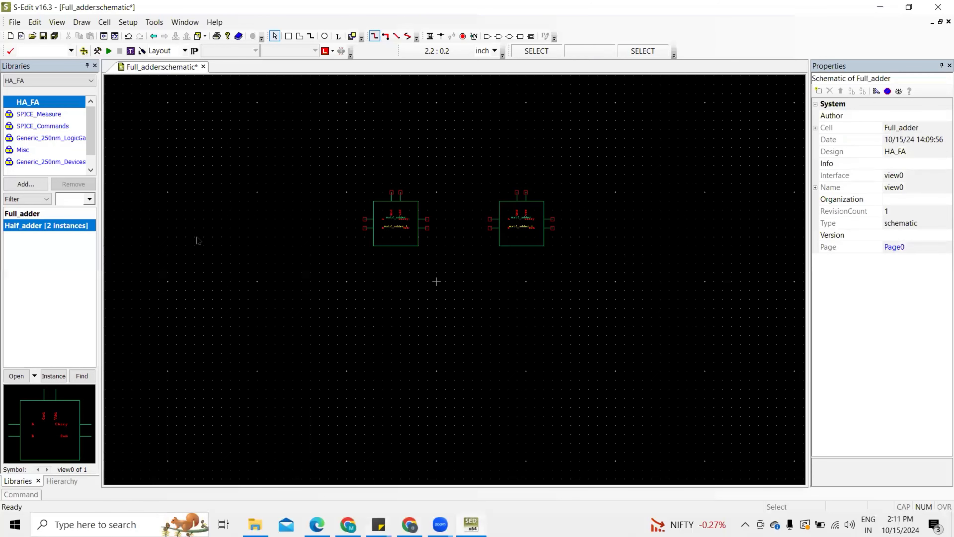
left_click(55, 139)
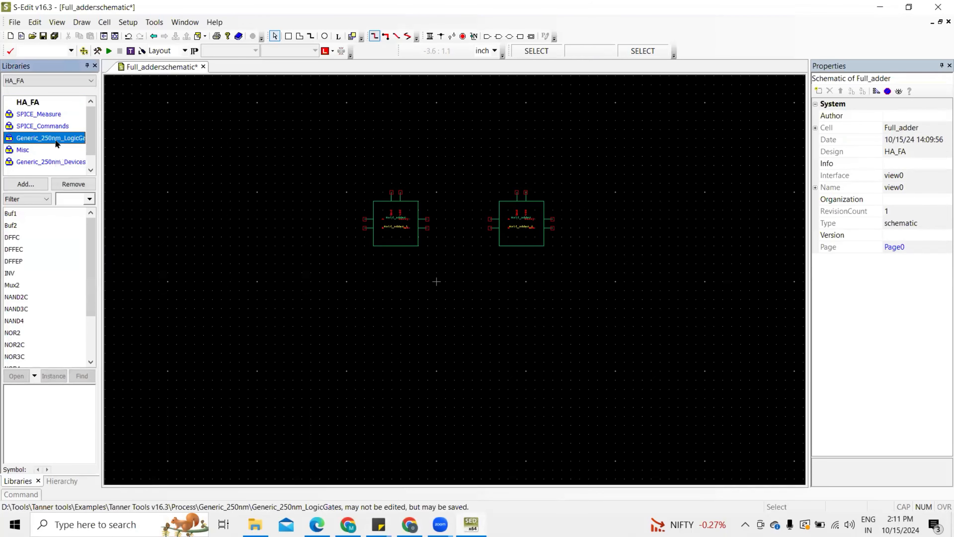
left_click(17, 332)
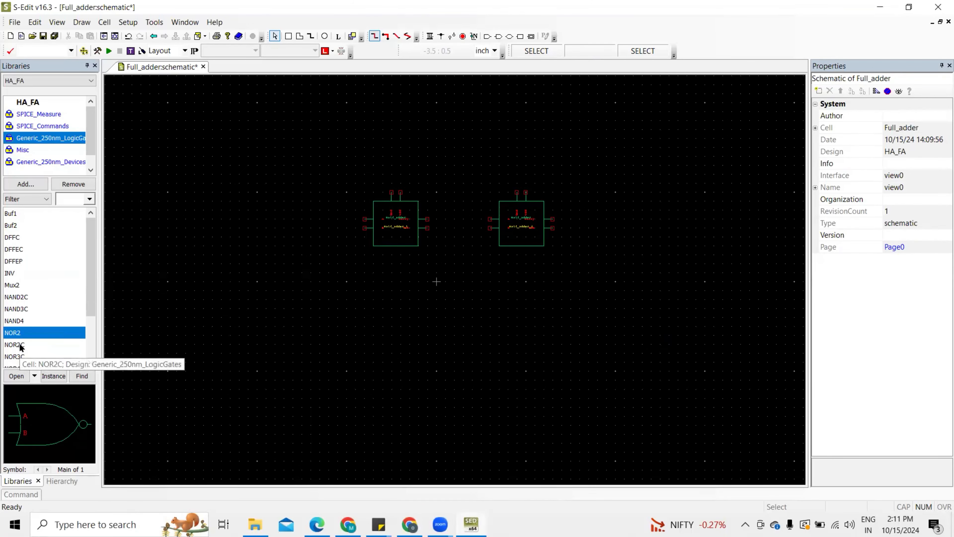
left_click(21, 346)
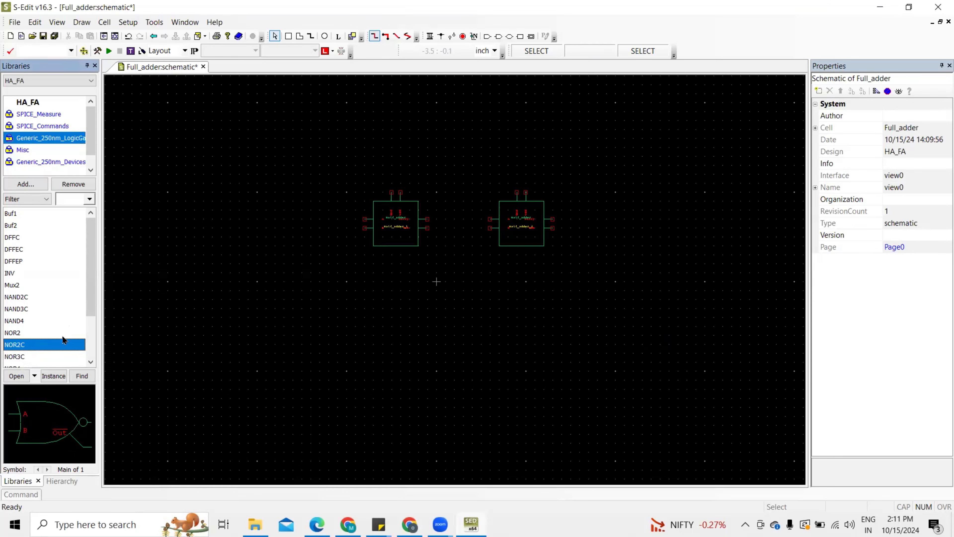
key("i")
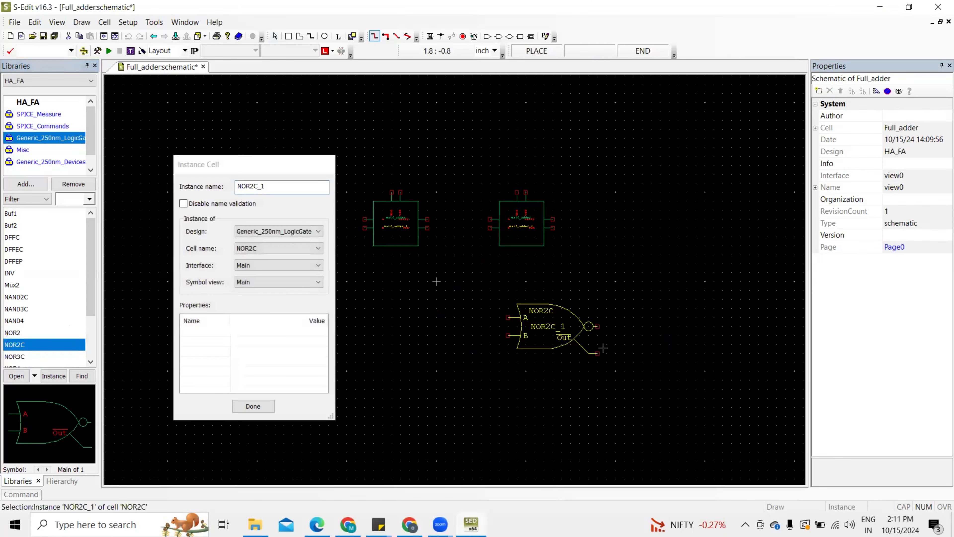
left_click(665, 351)
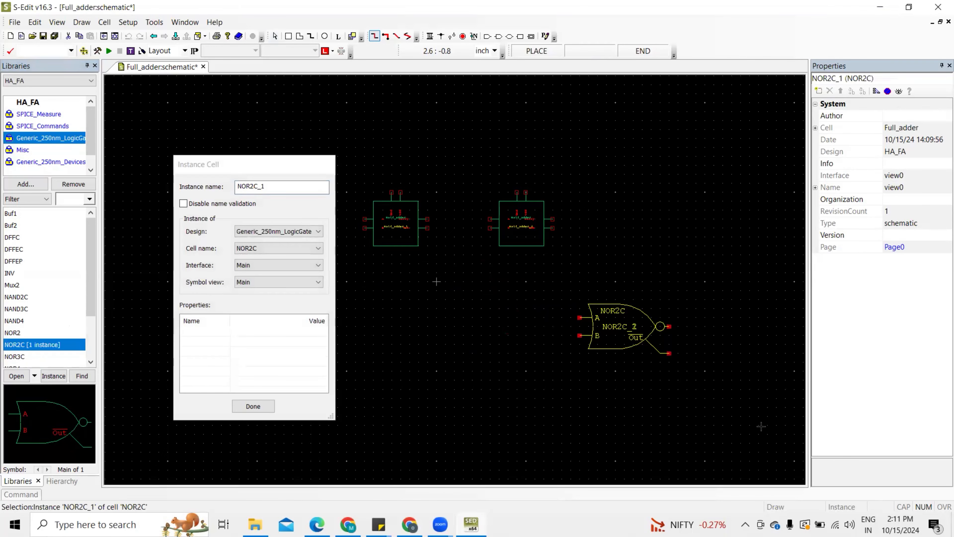
key("Escape")
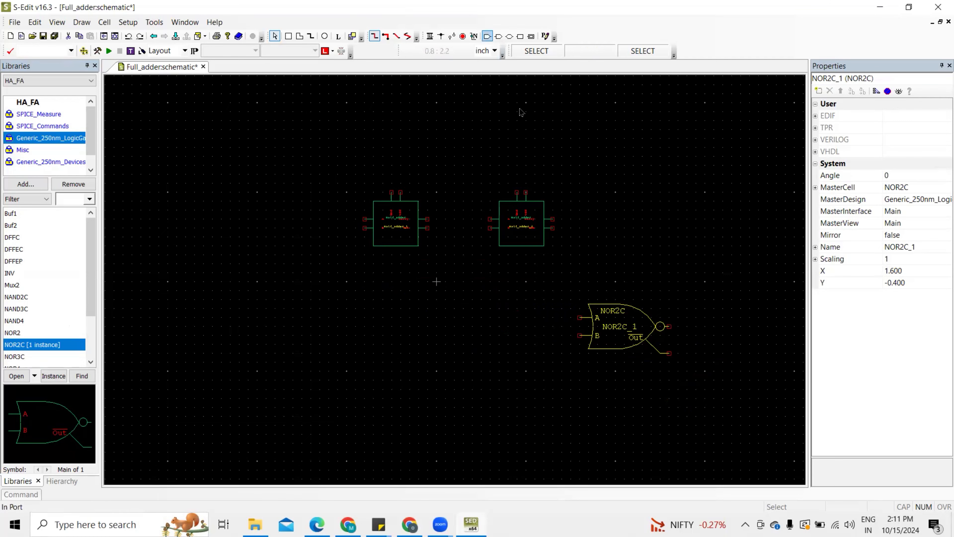
- Add input ports named A and B to the first half adder's input side, at X -1.9, Y 0.7 and Y 0.6
left_click(487, 36)
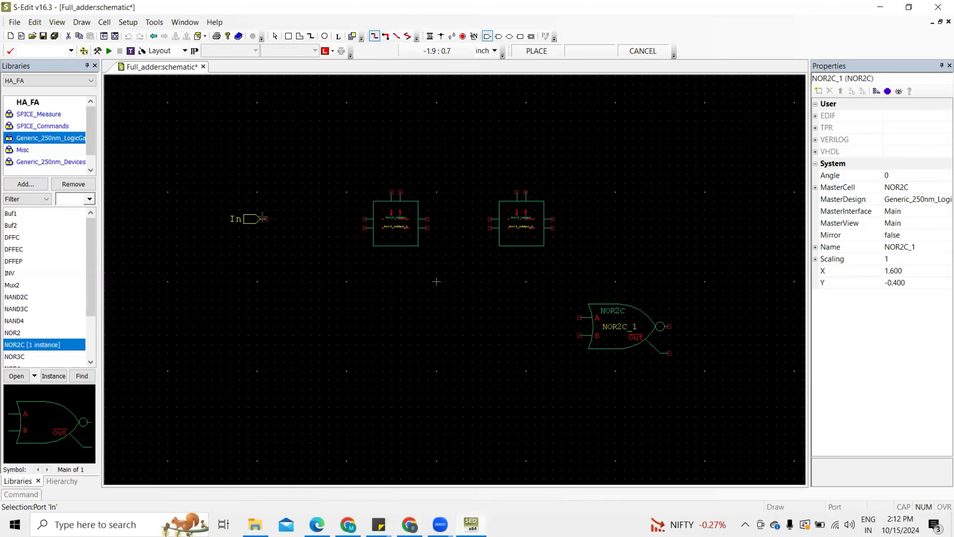
left_click(262, 217)
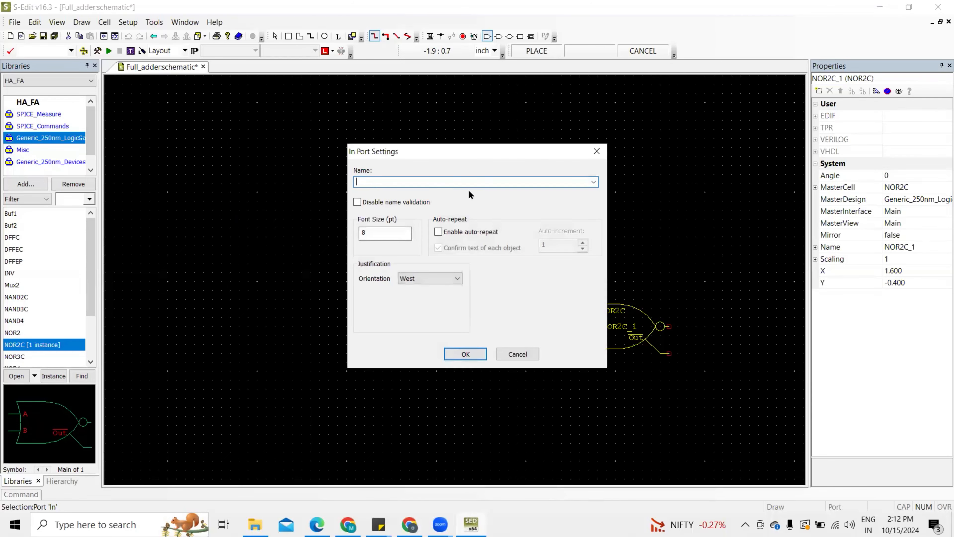
left_click(453, 353)
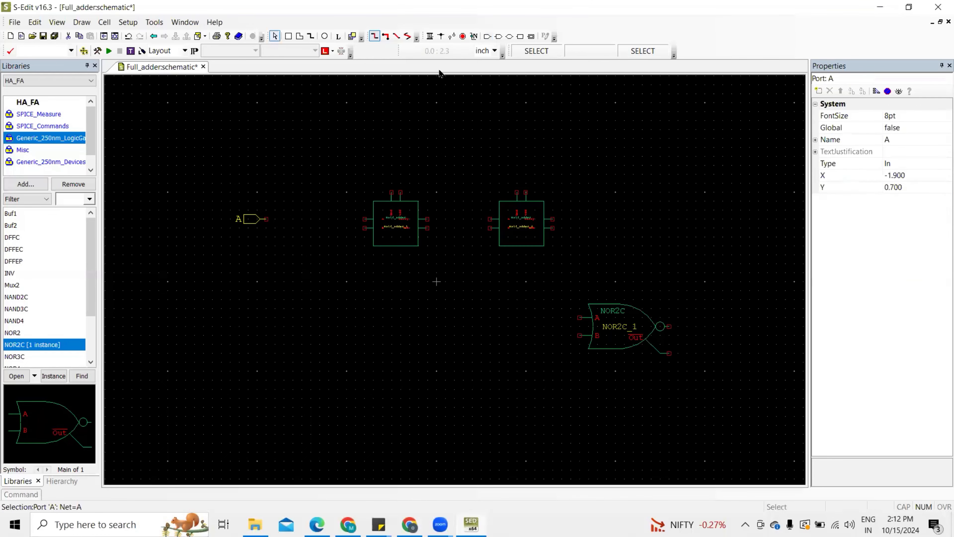
left_click(487, 37)
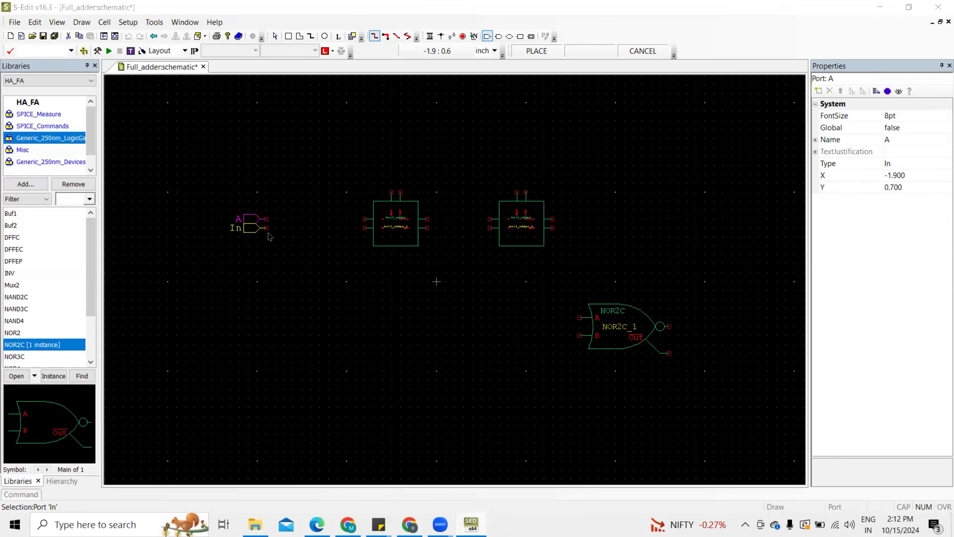
left_click(268, 233)
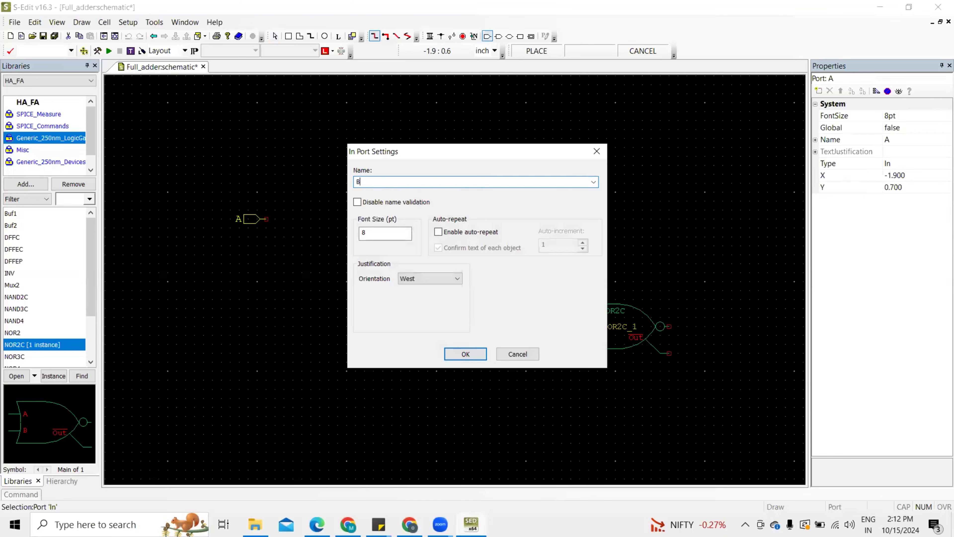
left_click(476, 354)
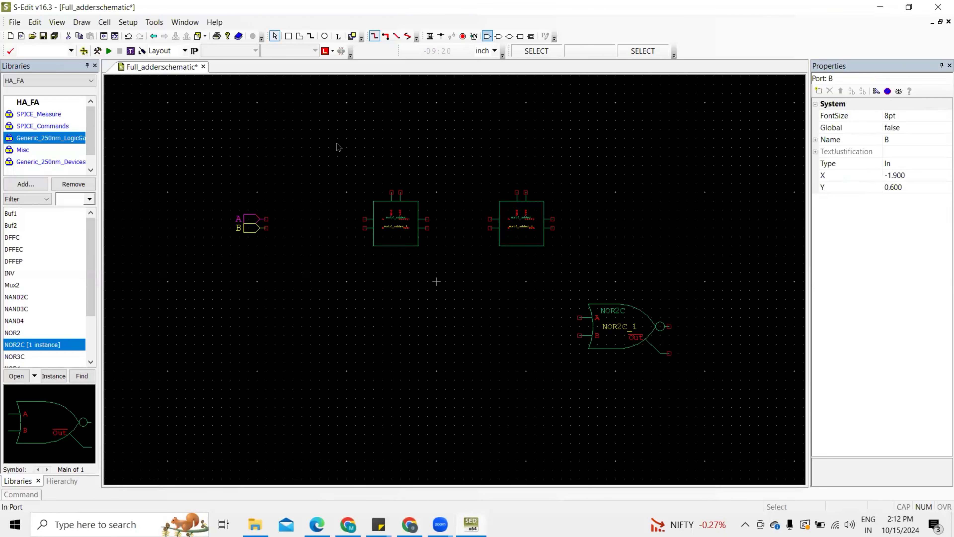
- Add an input port named Cin below ports A and B, at X -1.9, Y -0.2
left_click(487, 36)
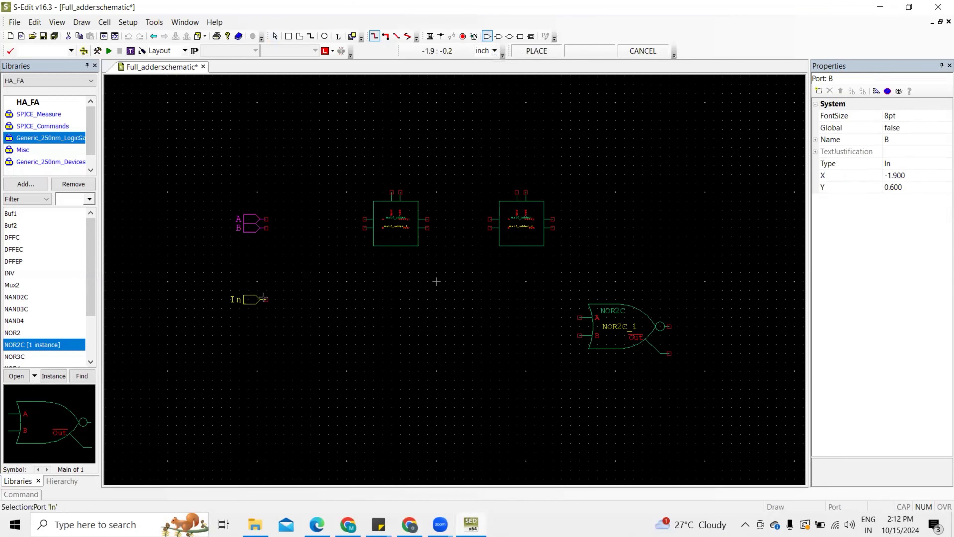
left_click(265, 300)
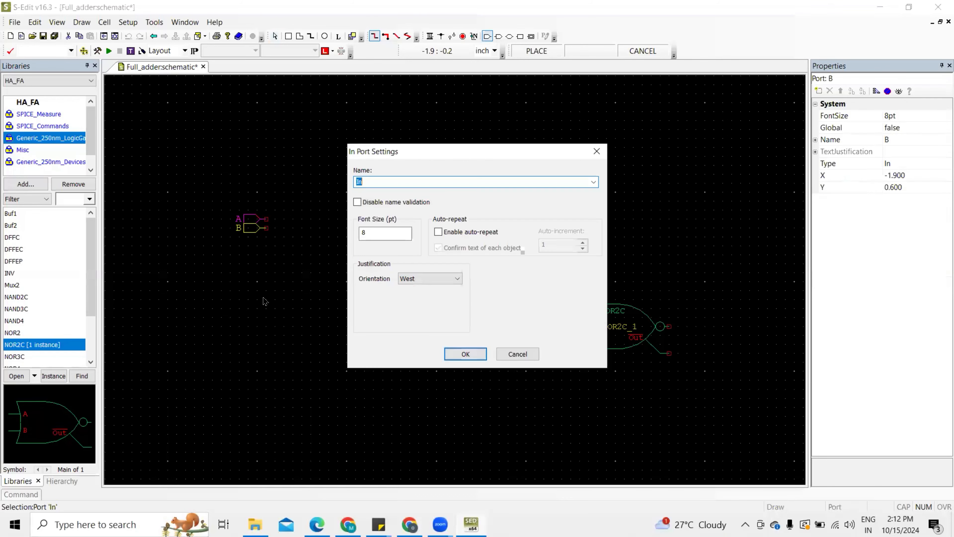
type("Ci")
key("Return")
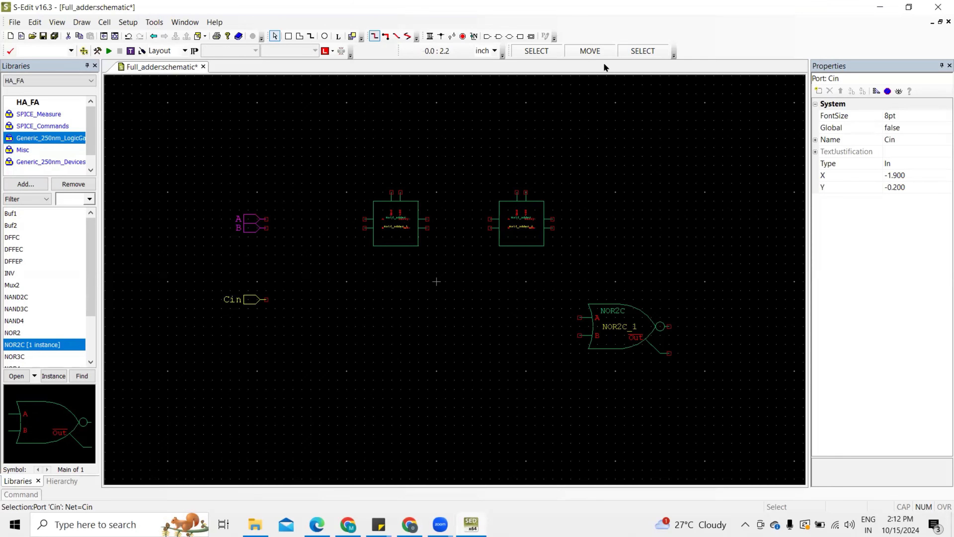
- Wire ports A and B straight to the A and B inputs of the first half adder
key("w")
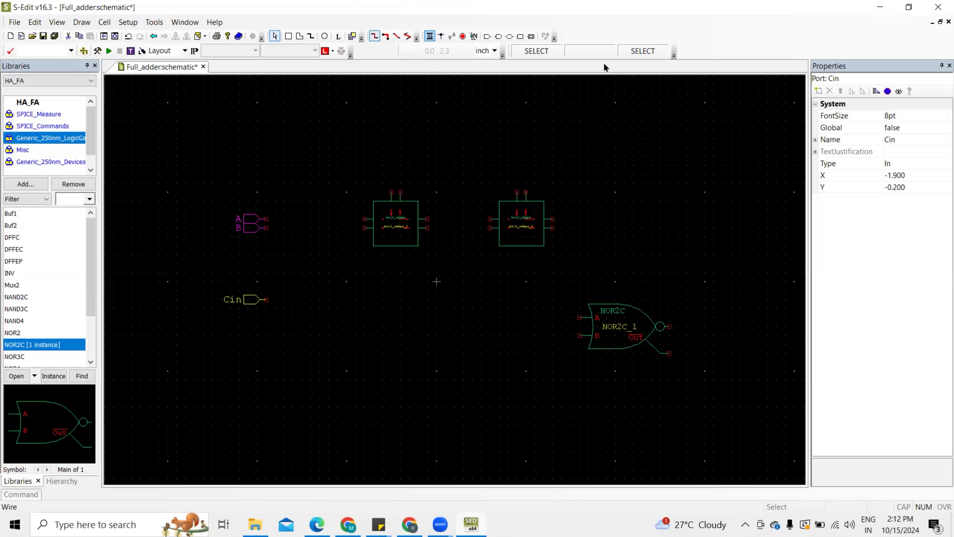
left_click(266, 219)
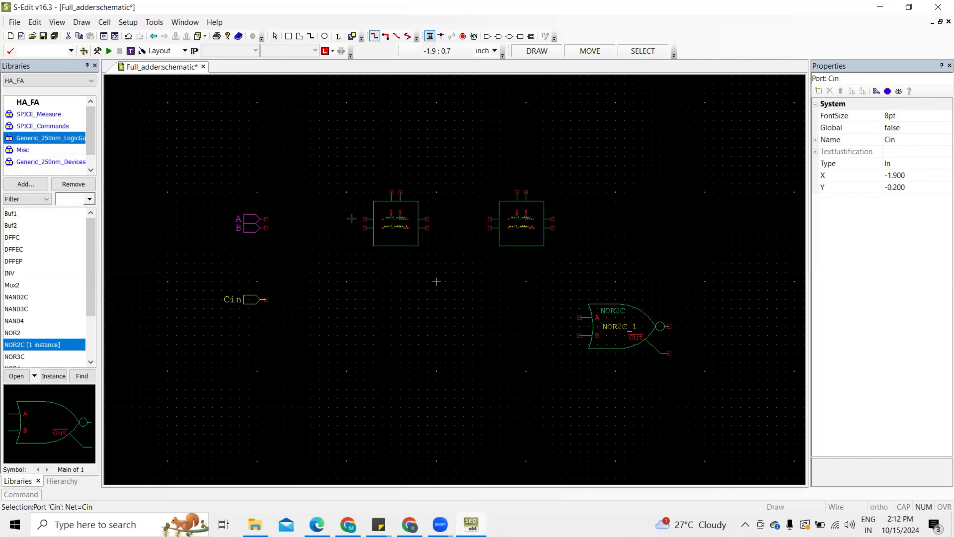
left_click(364, 219)
left_click(267, 227)
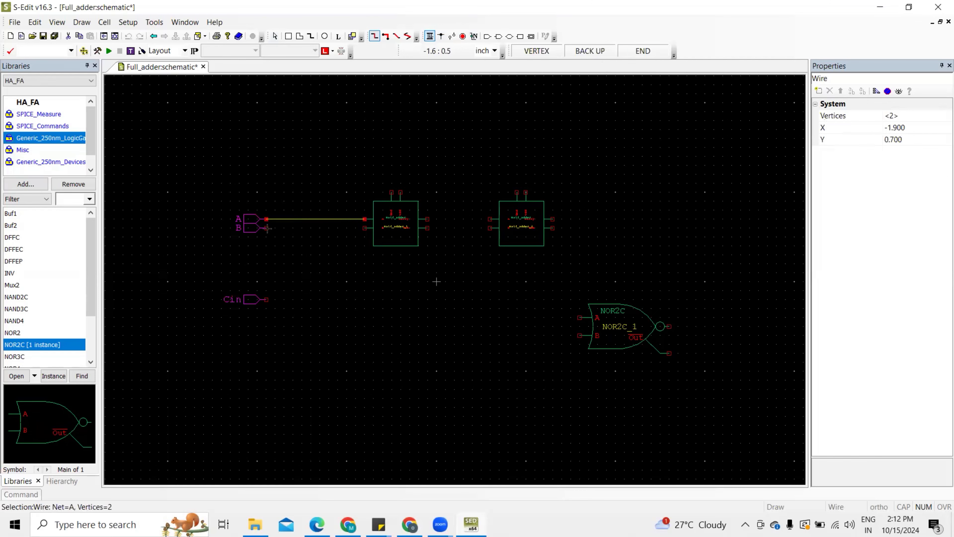
right_click(266, 227)
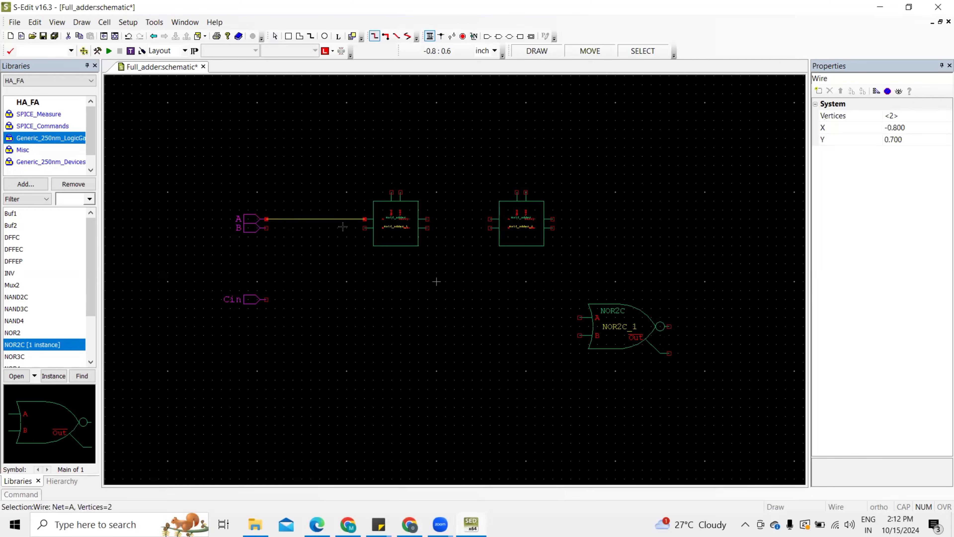
left_click(266, 227)
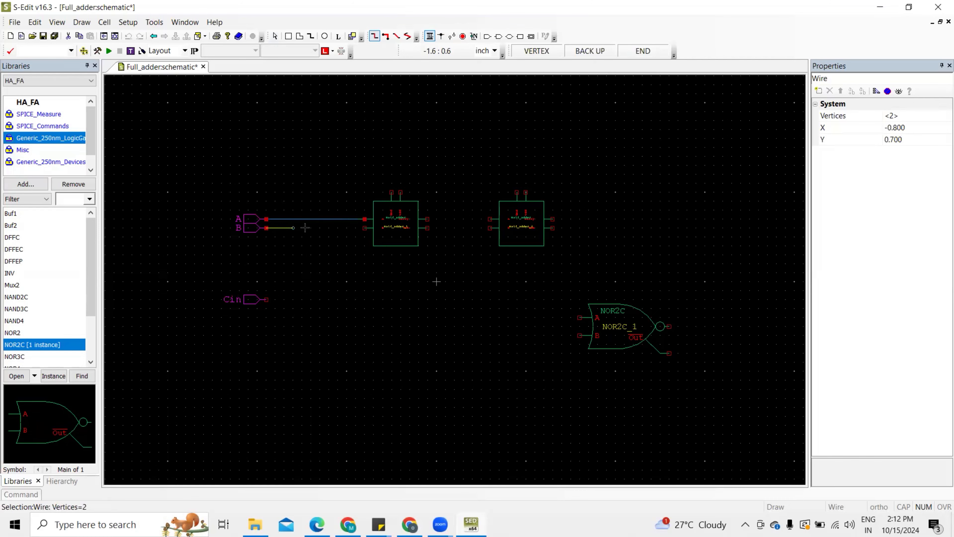
left_click(364, 227)
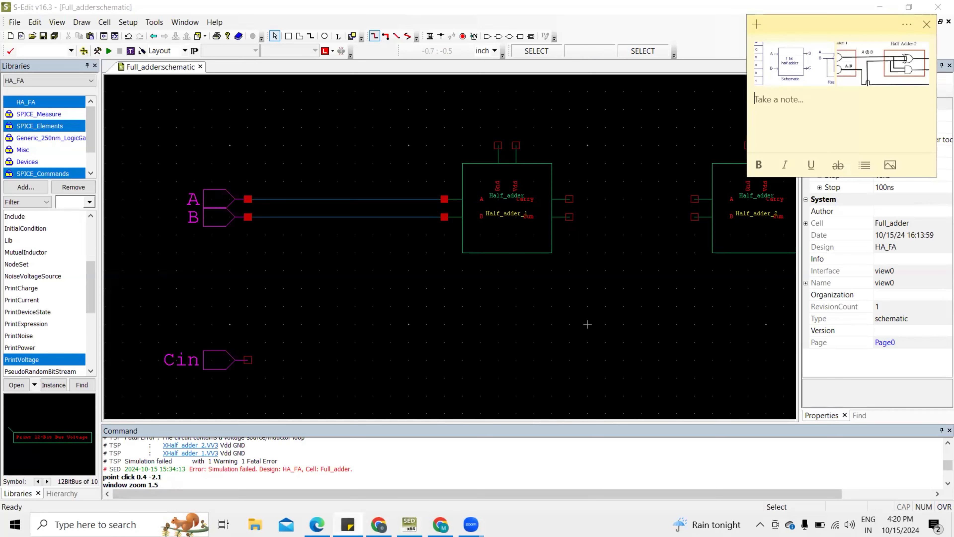
- Consult the full adder picture in Sticky Notes and wire the first half adder's Sum output to input A of the second half adder
left_click(786, 73)
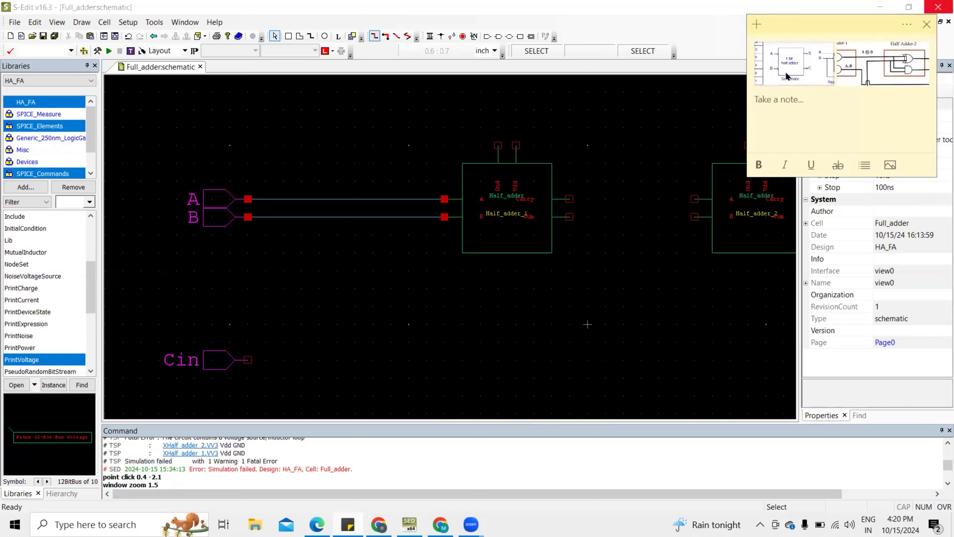
left_click(879, 67)
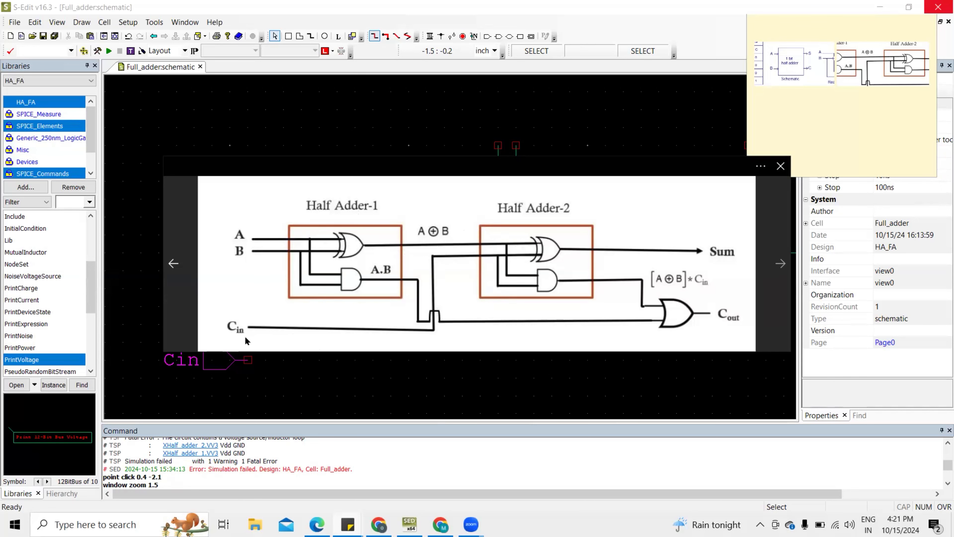
left_click(780, 166)
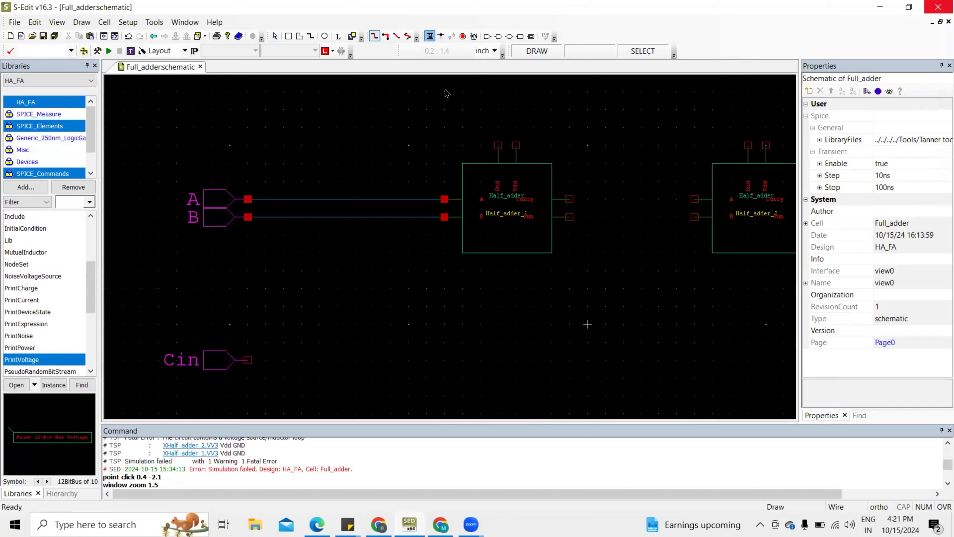
left_click(569, 217)
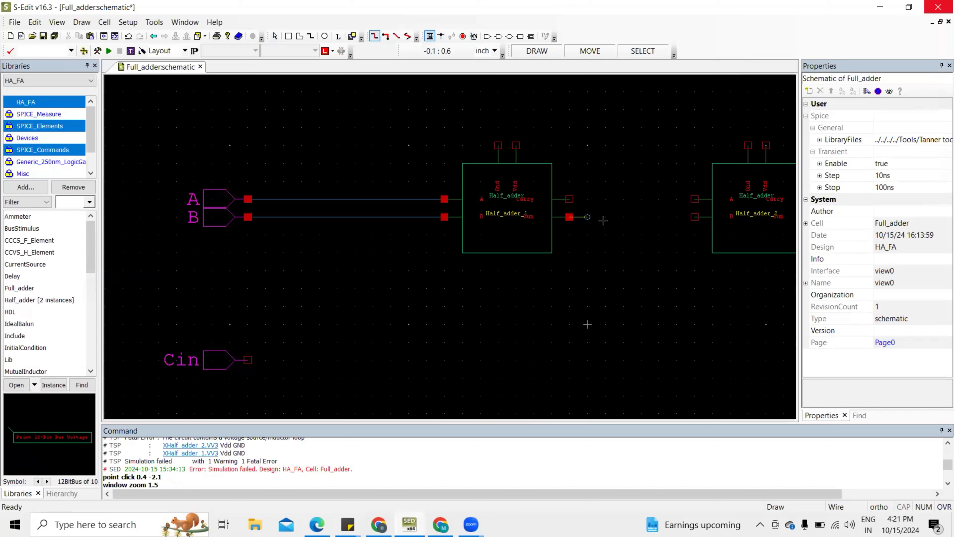
left_click(624, 216)
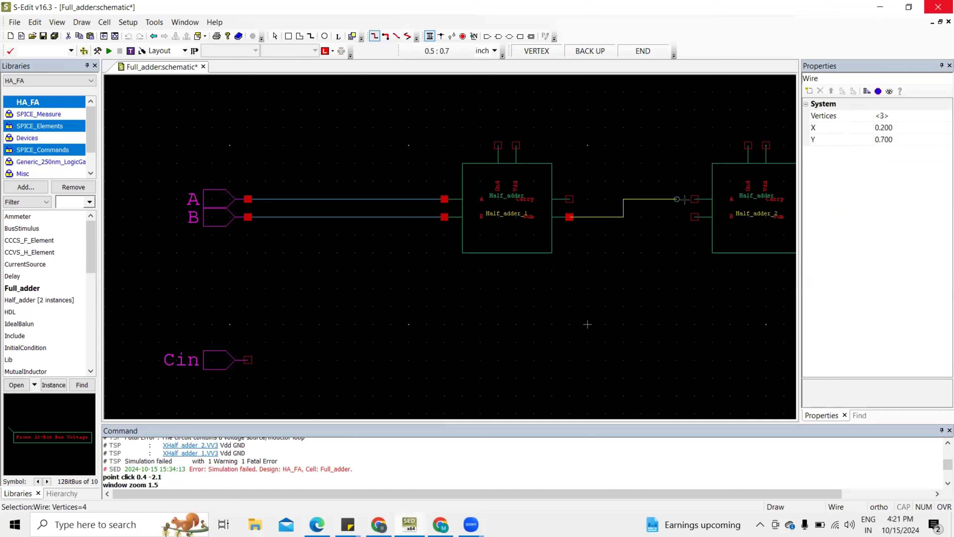
left_click(695, 199)
left_click(694, 217)
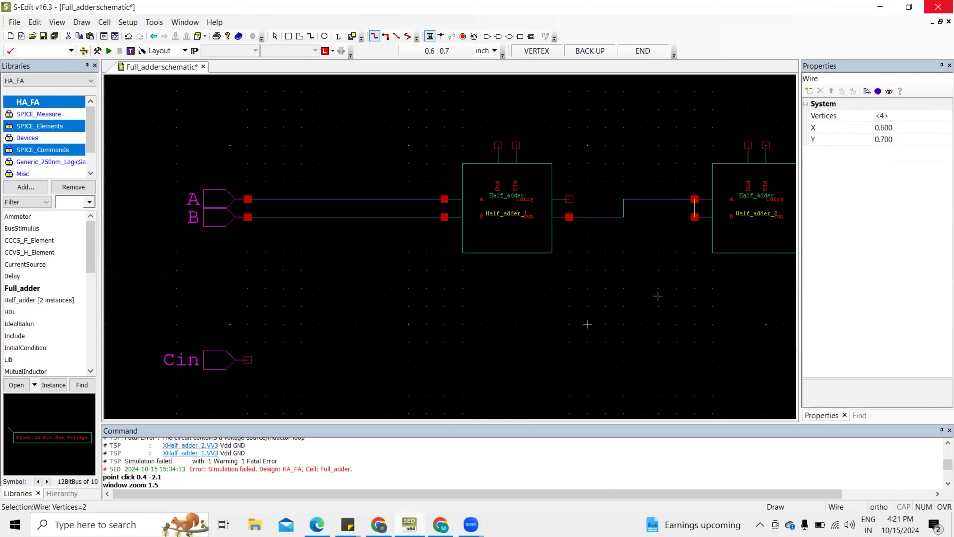
key("Escape")
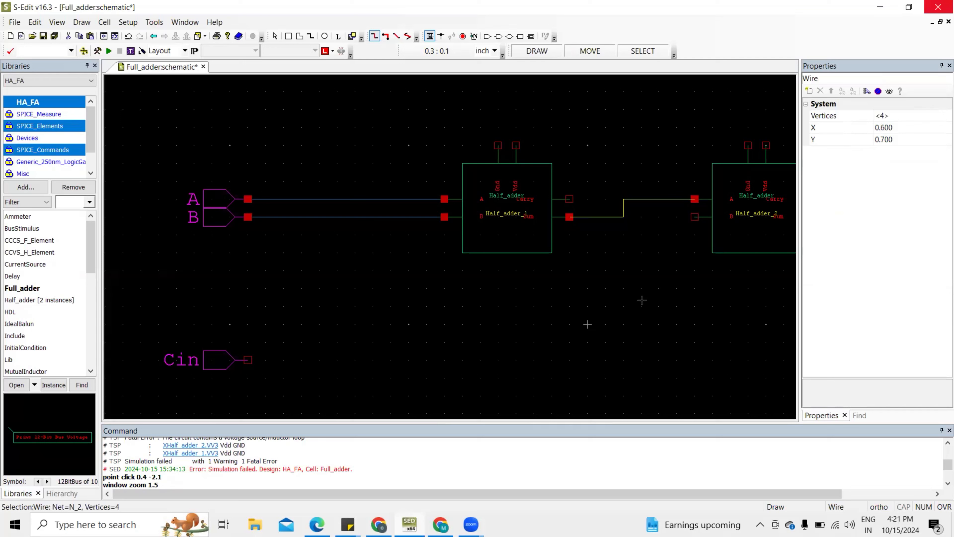
- Wire the Cin port to input B of the second half adder
left_click(248, 360)
left_click(640, 217)
left_click(690, 218)
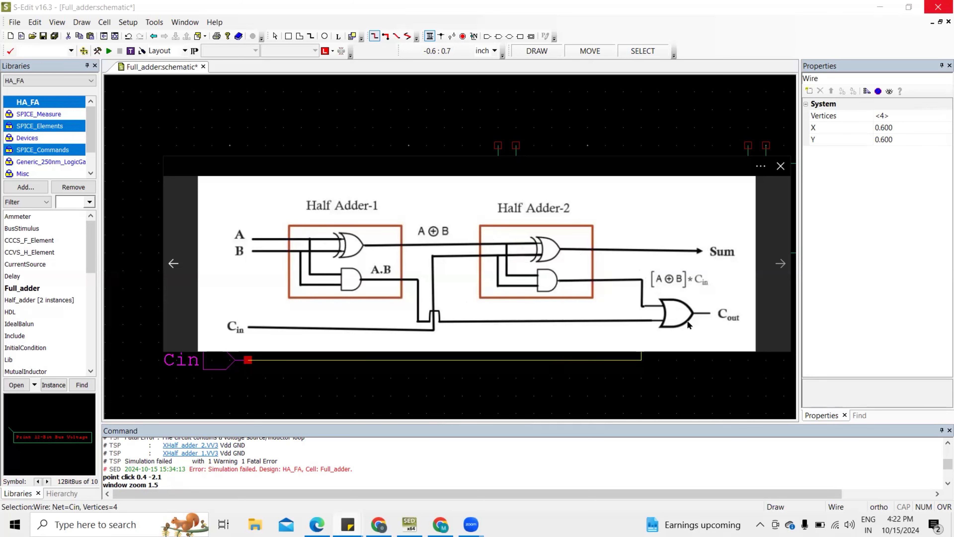
- Add an output port named Sum beside the second half adder's Sum output, at X 1.6, Y 0.6
left_click(653, 145)
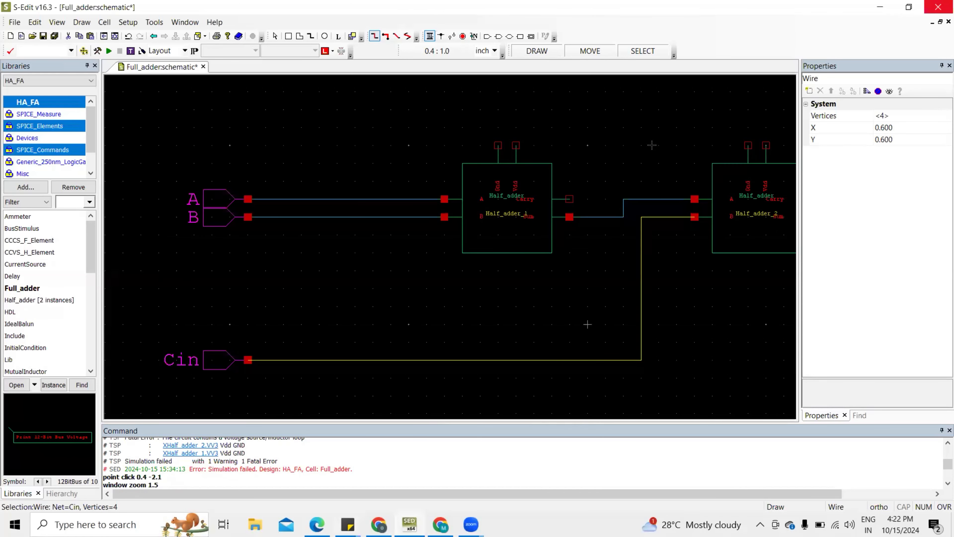
key("Right")
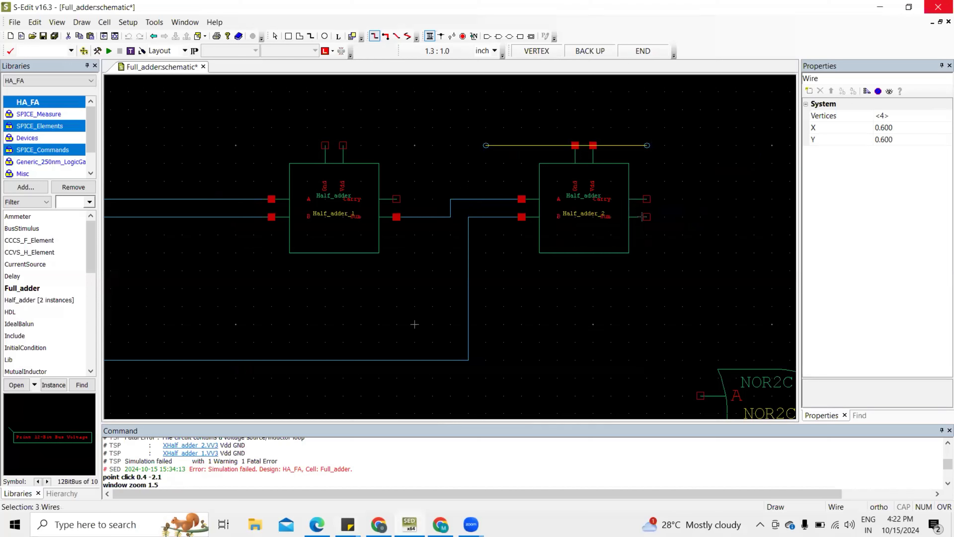
left_click(498, 37)
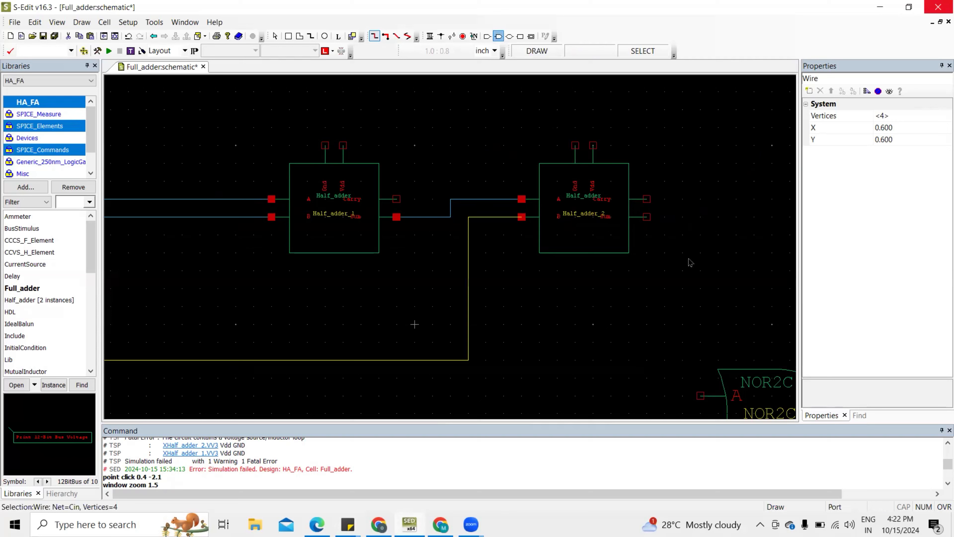
left_click(456, 193)
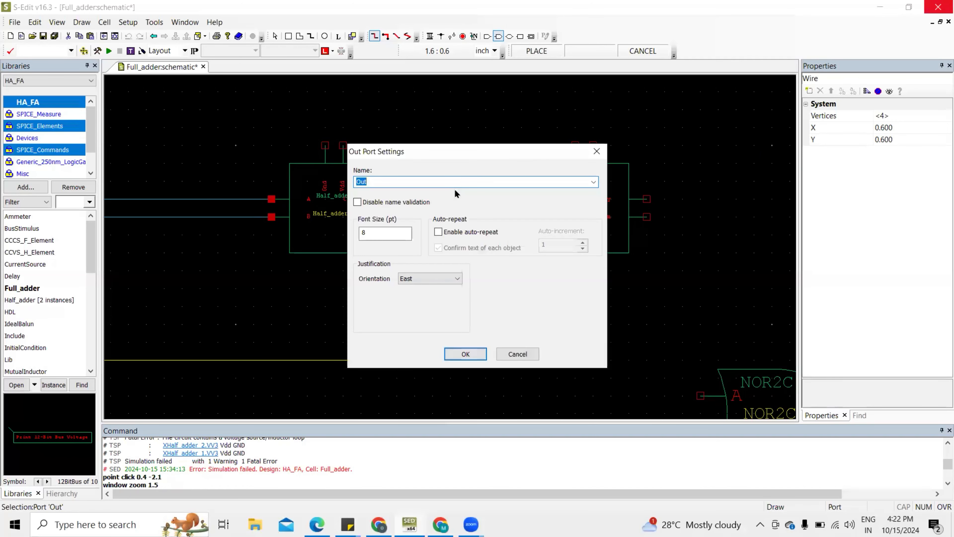
type("Su")
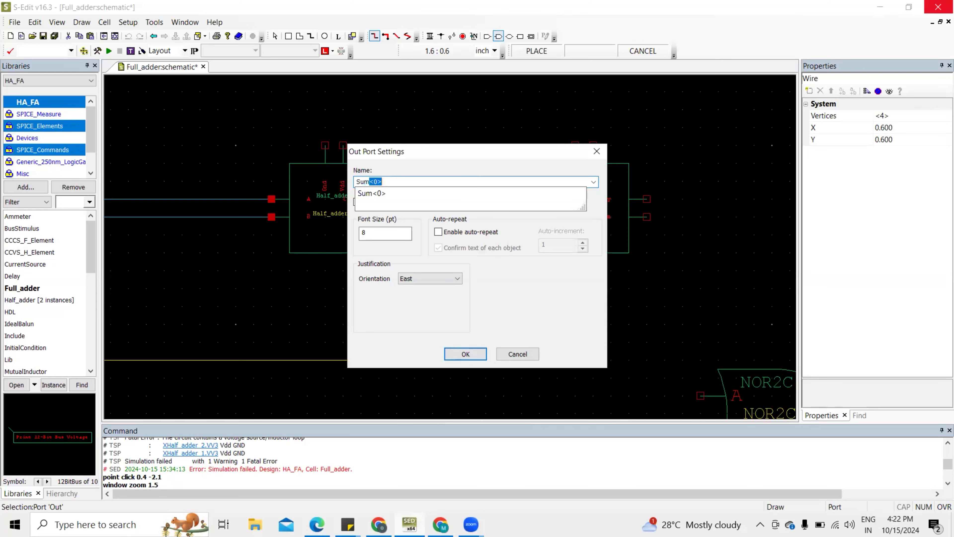
type("m")
key("Delete")
left_click(466, 354)
left_click(466, 354)
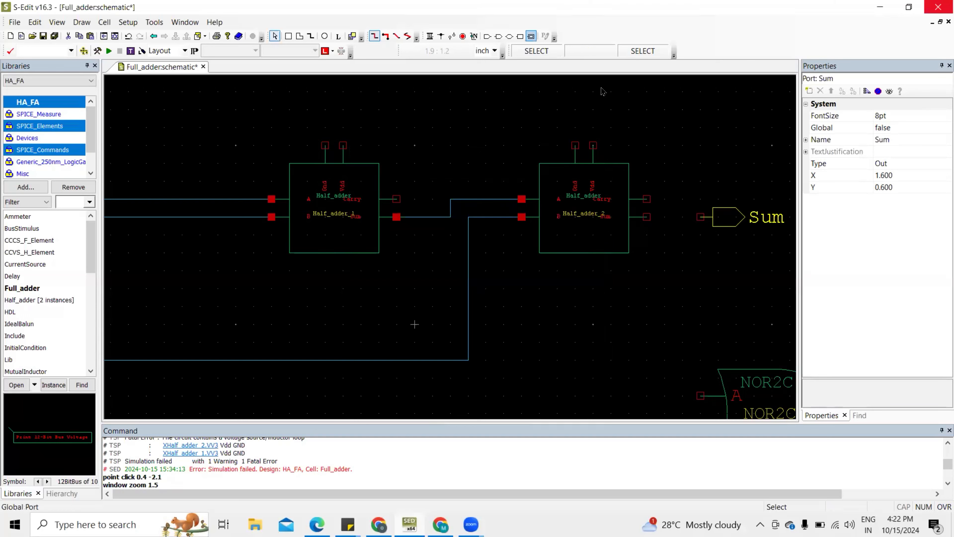
- Wire the second half adder's Sum output to the Sum port and save the schematic
key("w")
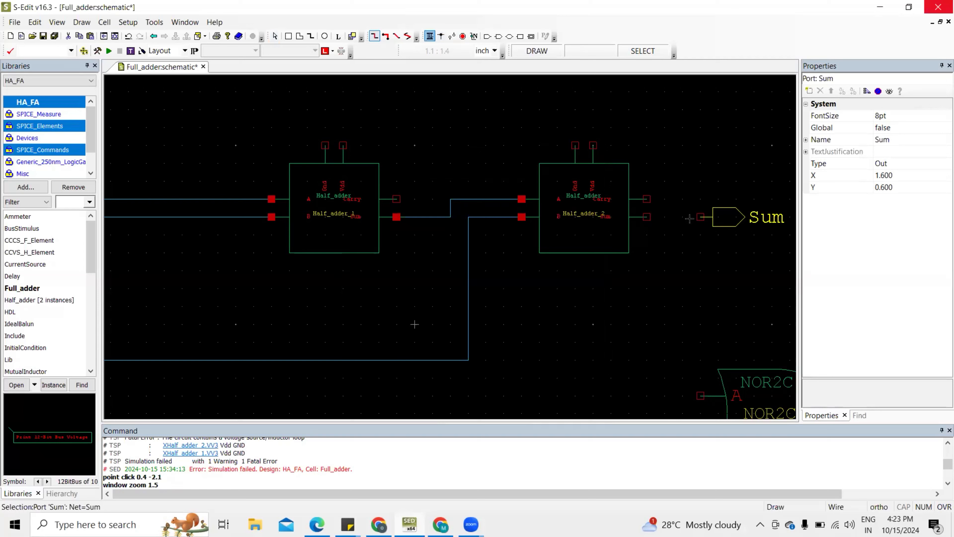
left_click(699, 217)
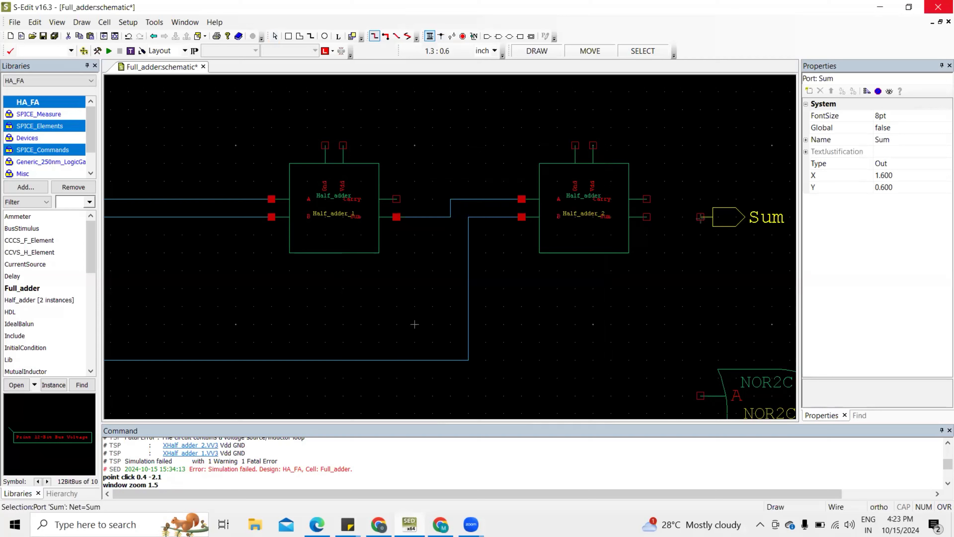
right_click(704, 260)
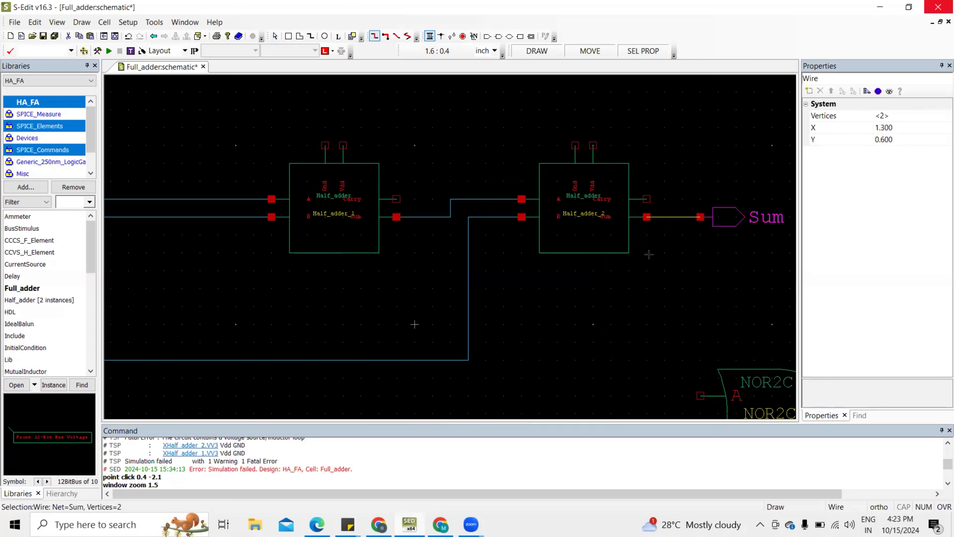
key("ctrl+s")
- Wire the first half adder's Carry output down and across to input A of the NOR2C gate
scroll(395, 109, "down", 2)
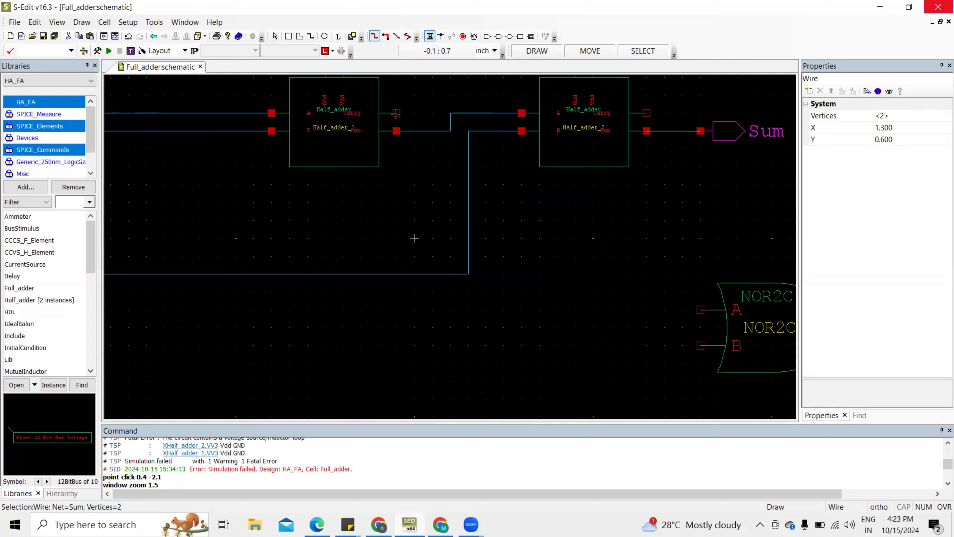
left_click(427, 117)
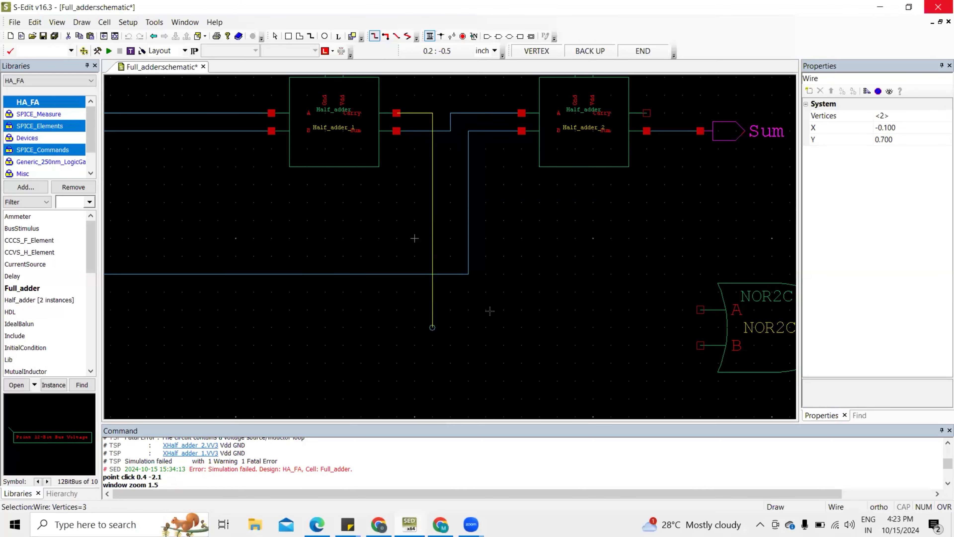
left_click(704, 312)
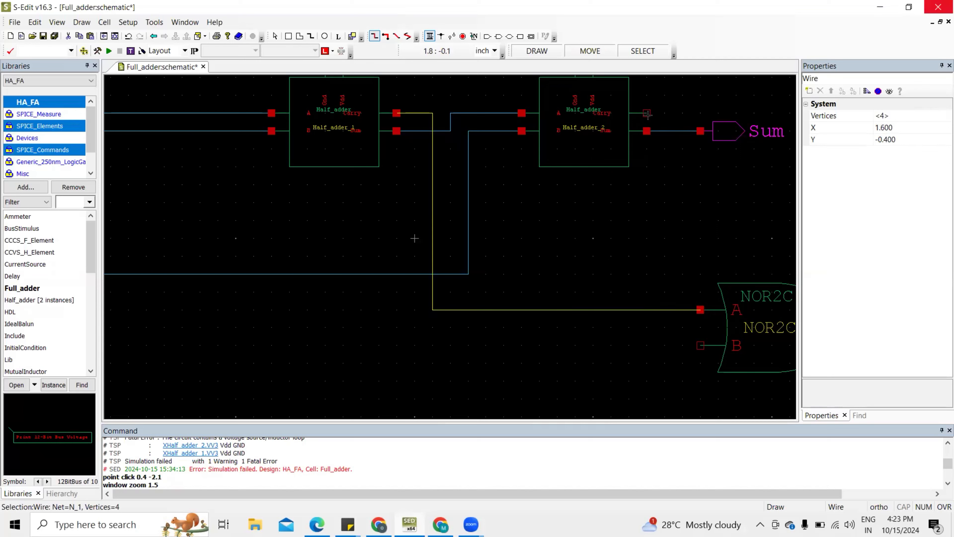
- Wire the second half adder's Carry output down to input B of the NOR2C gate
left_click(664, 117)
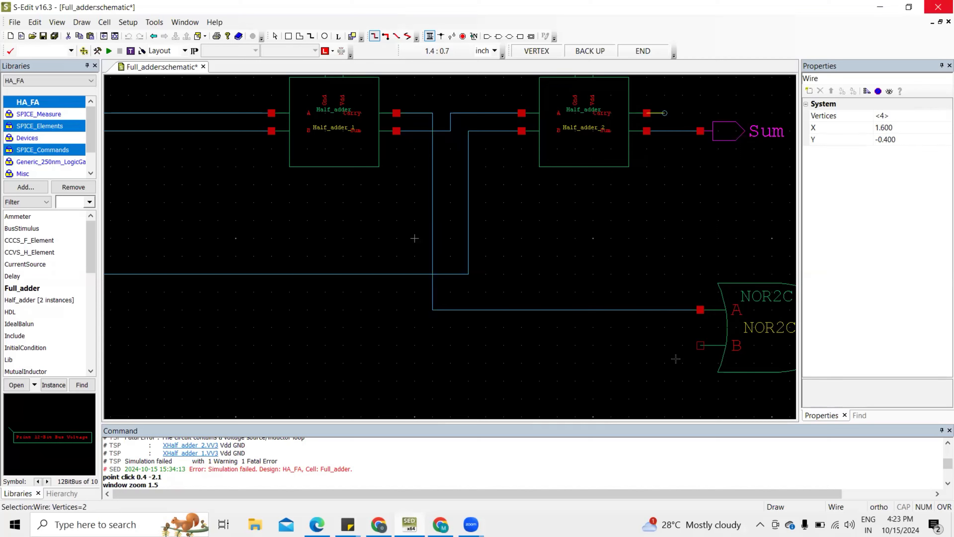
left_click(665, 345)
left_click(699, 346)
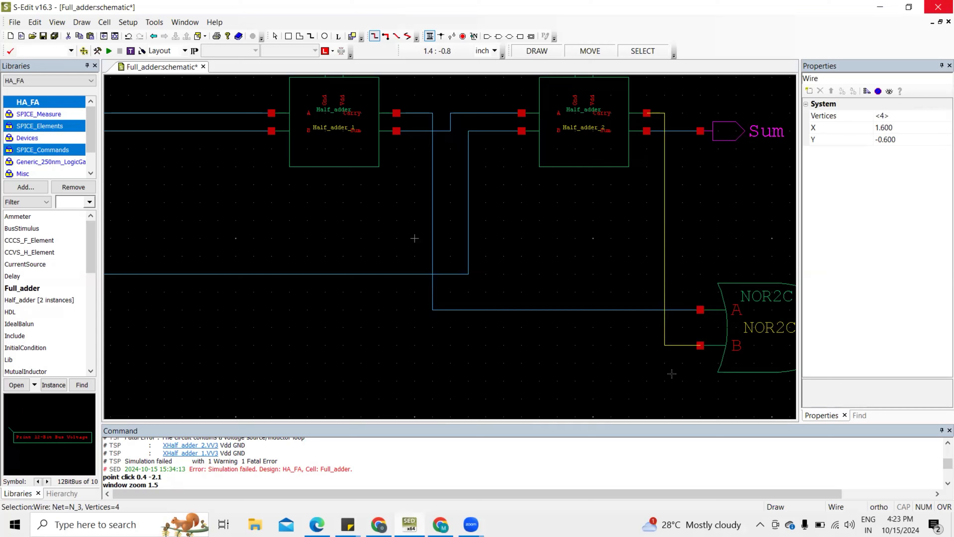
- Add an output port named Cout on the NOR2C gate's lower output terminal, at X 2.6, Y -0.8
scroll(414, 238, "down", 1)
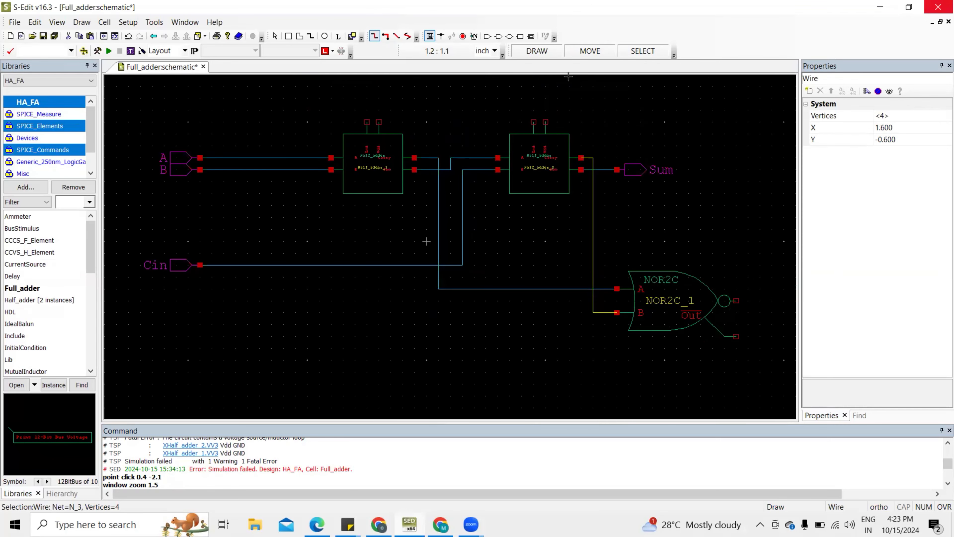
left_click(498, 36)
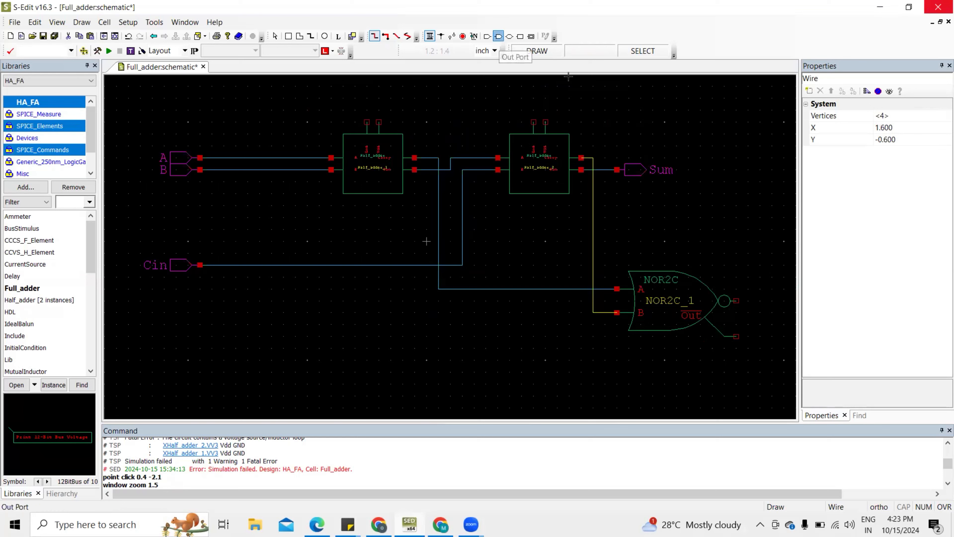
left_click(737, 336)
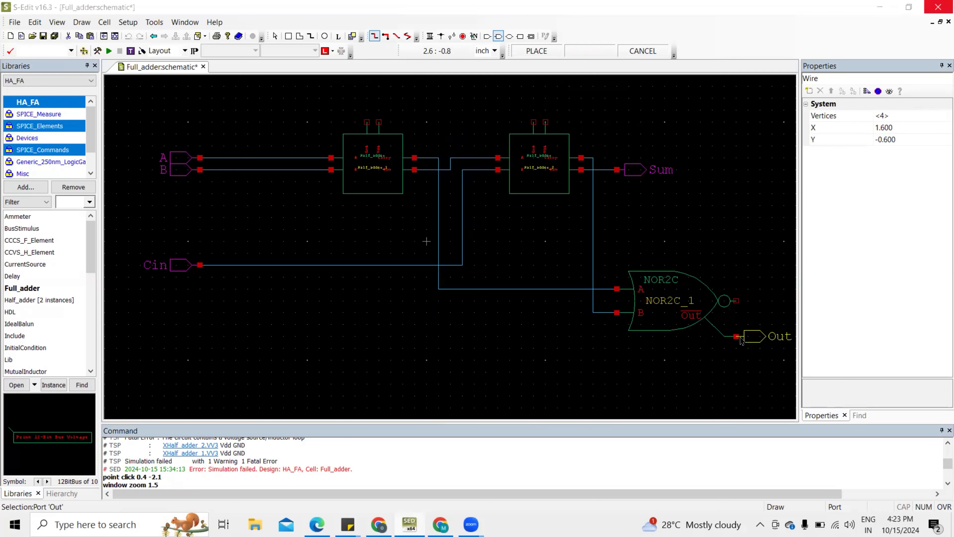
type("Cou")
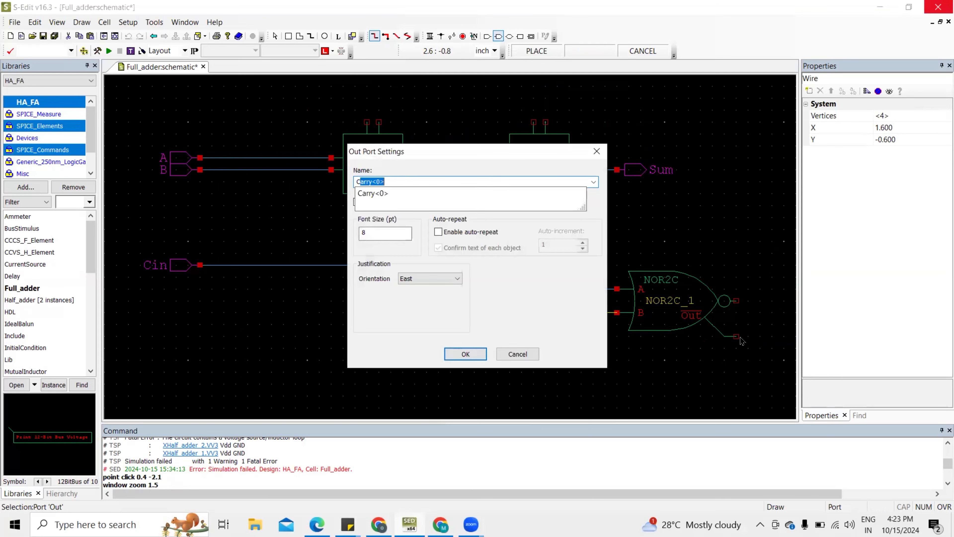
type("t")
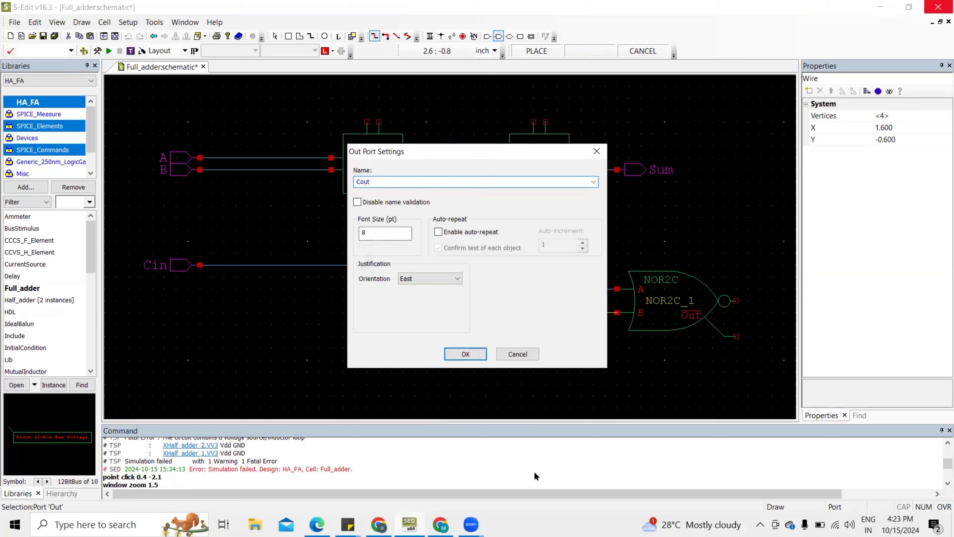
left_click(465, 354)
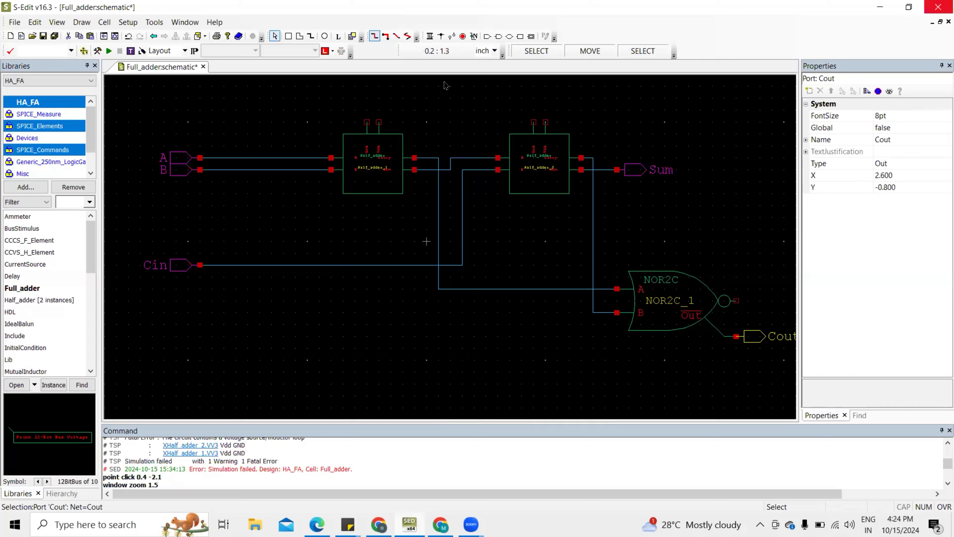
- Wire the Gnd pins of the two half adders together with a run above the blocks
key("w")
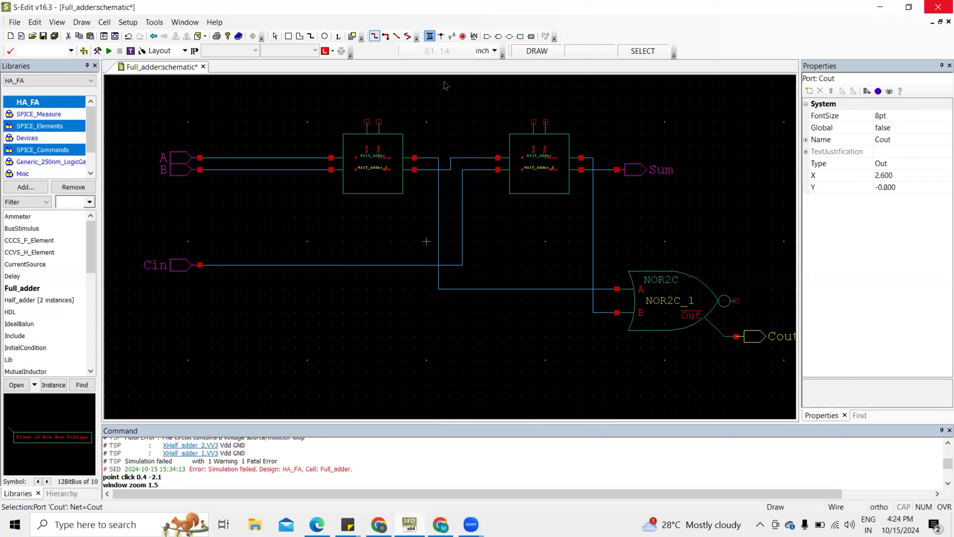
left_click(366, 122)
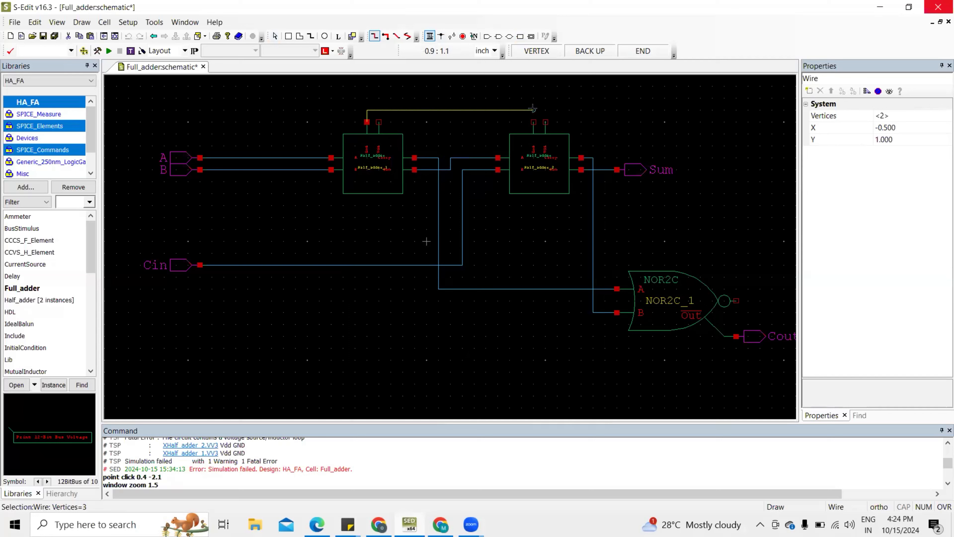
left_click(534, 122)
left_click(533, 122)
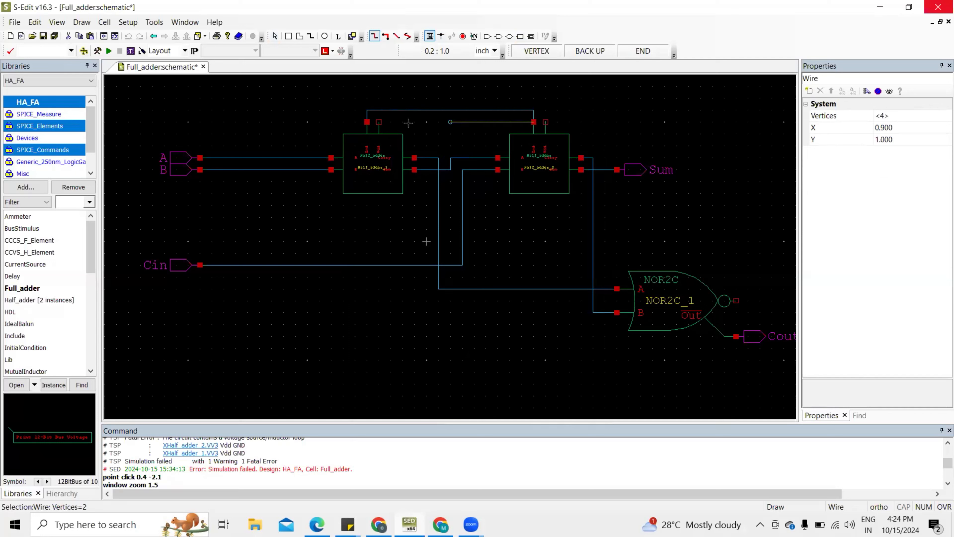
key("Escape")
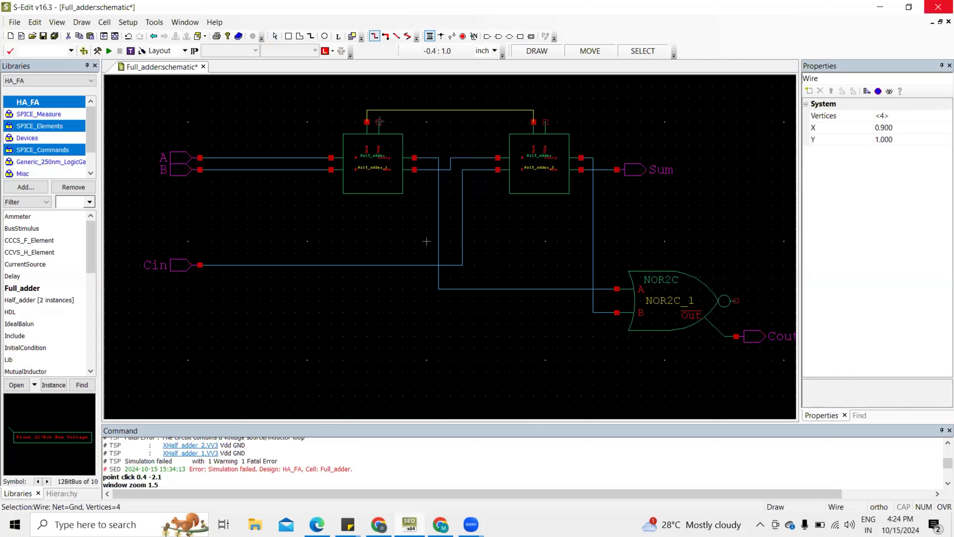
- Wire the Vdd pins of the two half adders together, routing the wire above the Gnd wire at Y 1.3
left_click(379, 121)
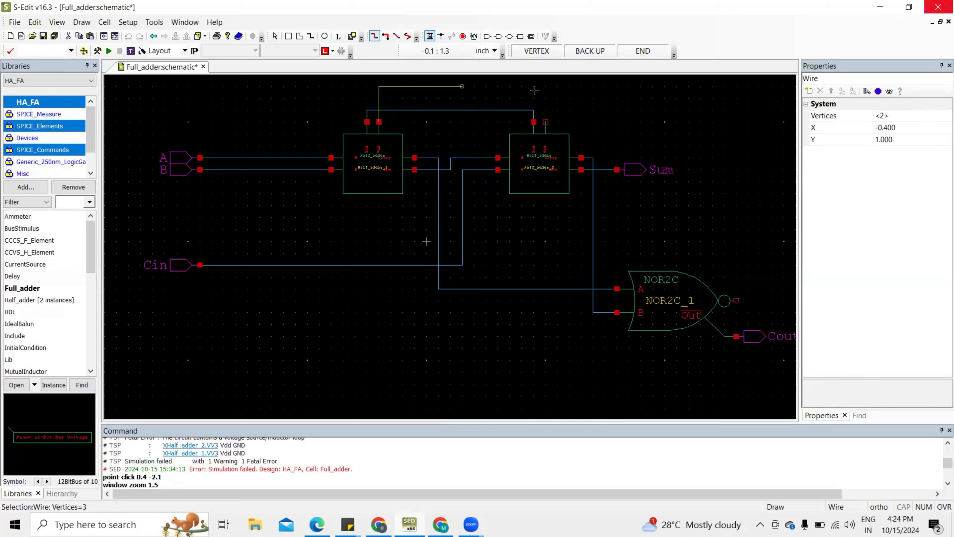
left_click(545, 86)
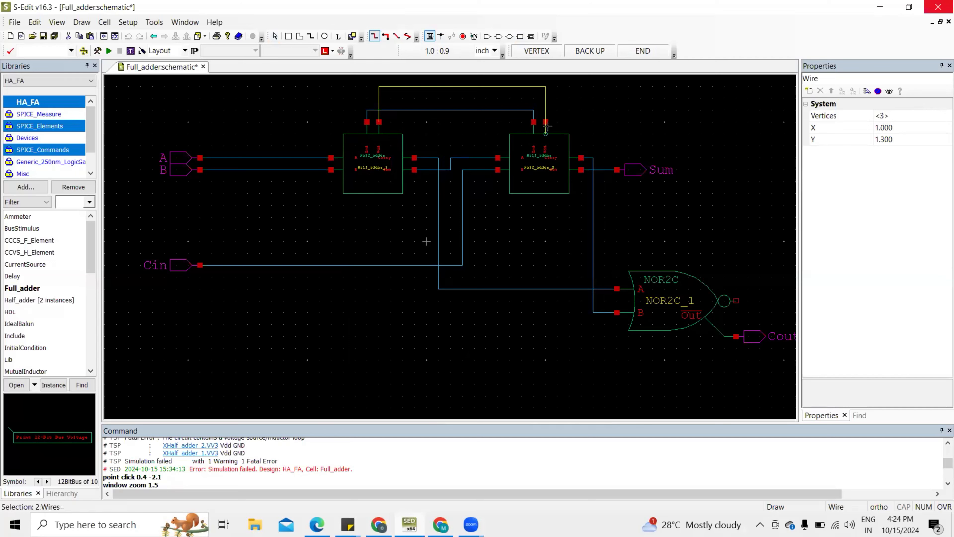
left_click(546, 122)
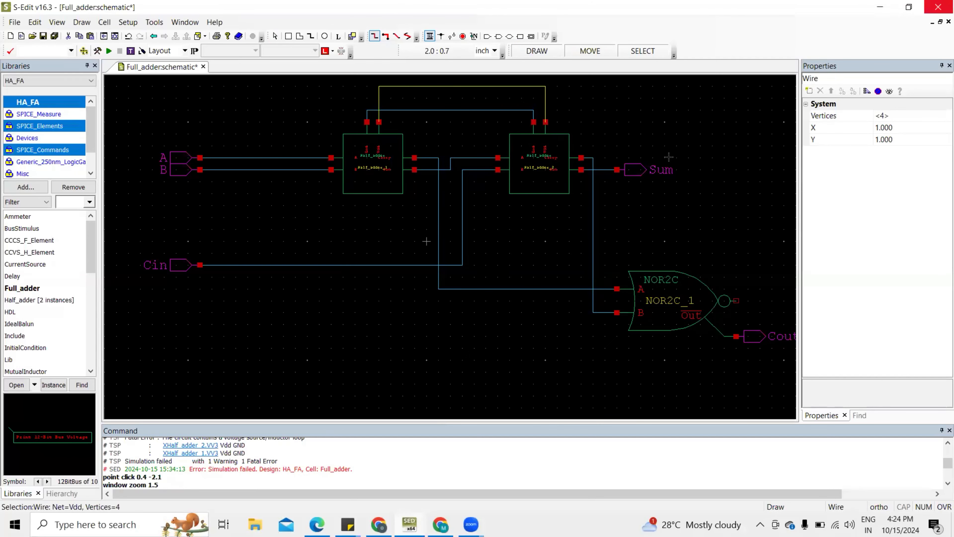
- Place a Vdd symbol from the Misc library on the wire joining the half adders' Vdd pins, at X 0.3, Y 1.3
scroll(669, 157, "up", 3)
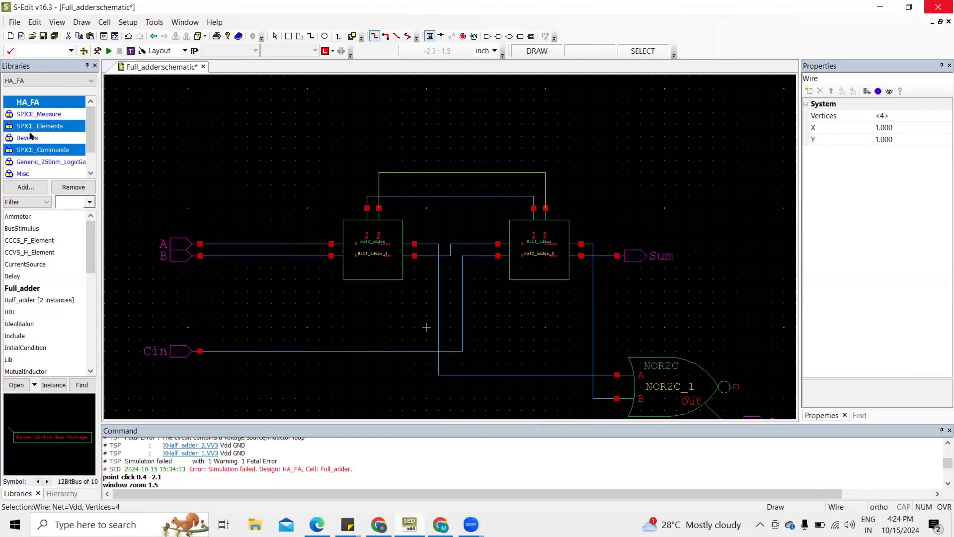
left_click(23, 173)
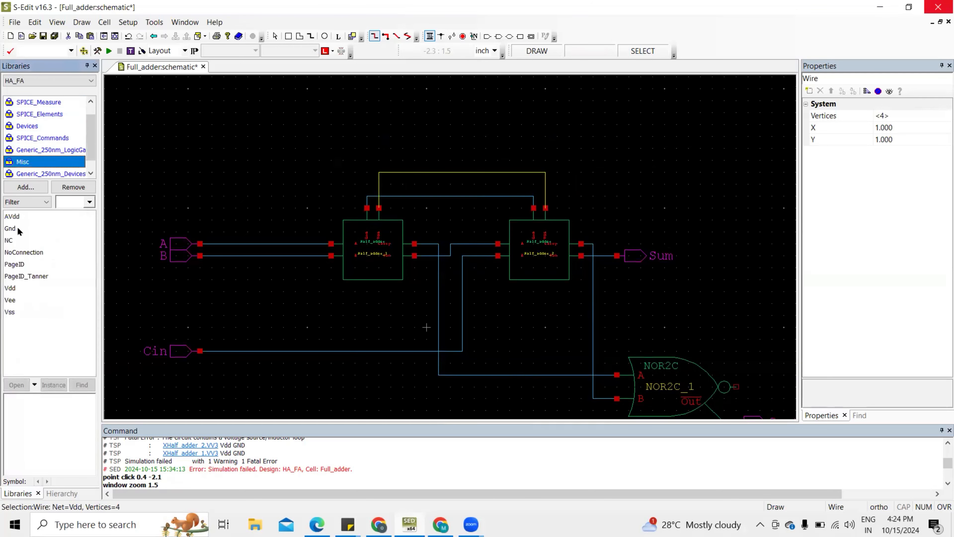
left_click_drag(17, 287, 317, 243)
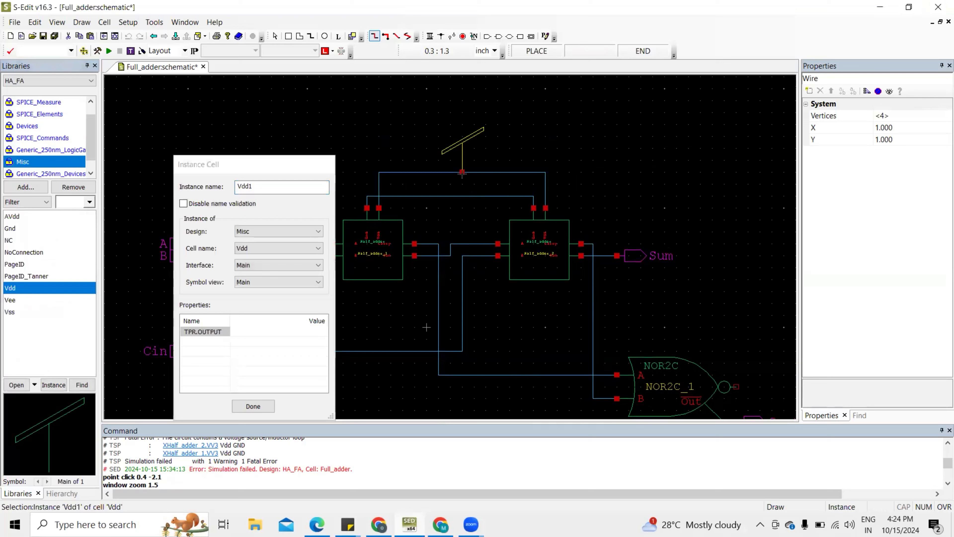
left_click(462, 172)
key("Escape")
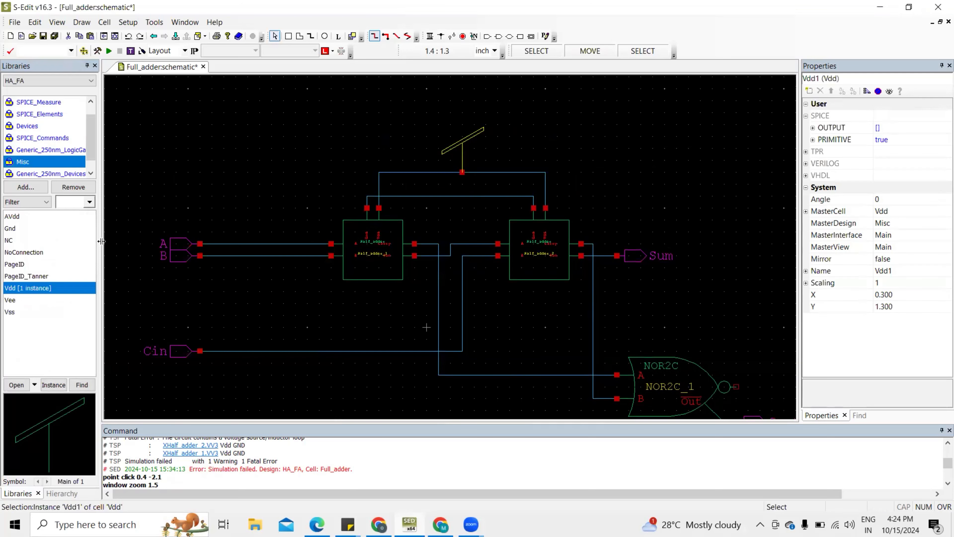
- Place a Gnd symbol from the Misc library on the wire joining the half adders' Gnd pins, at X 0.2, Y 1.1
left_click(9, 230)
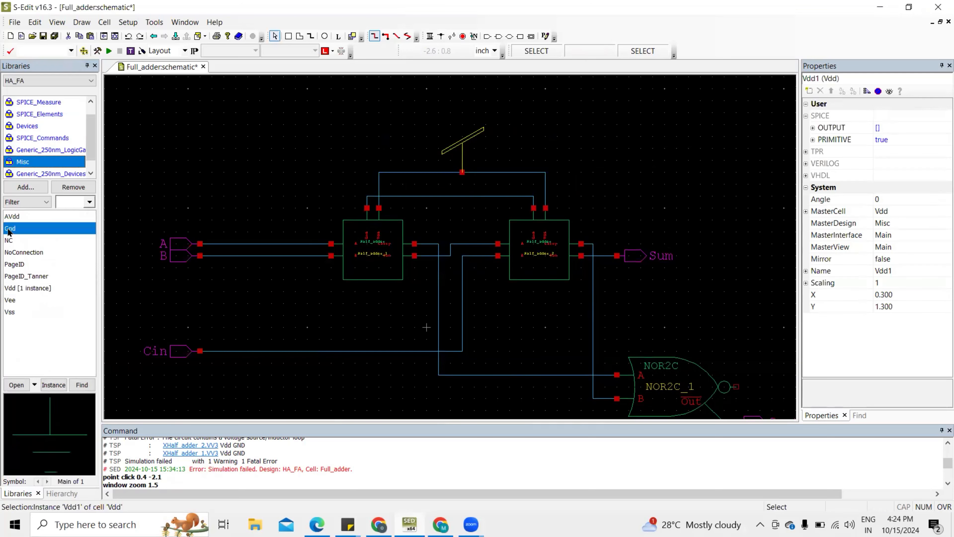
left_click_drag(8, 230, 484, 216)
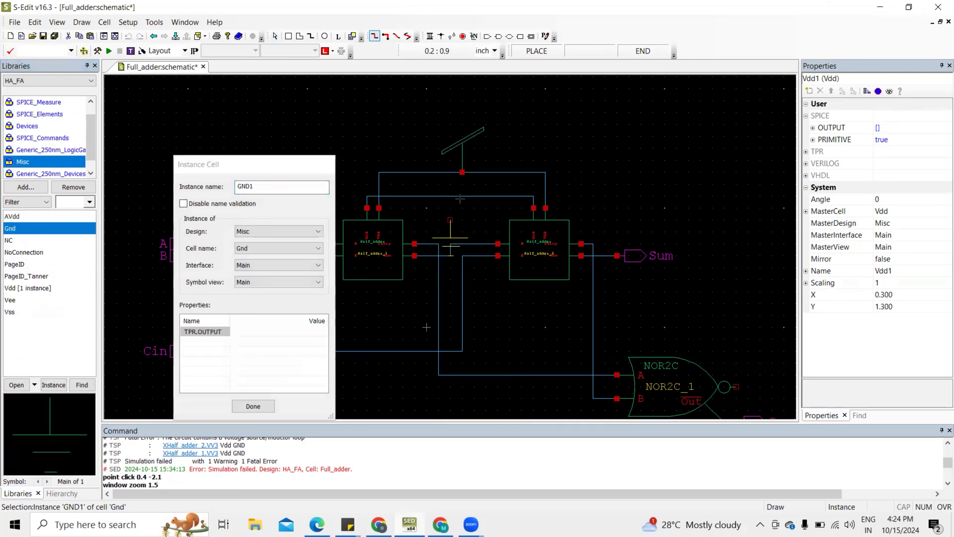
left_click(453, 198)
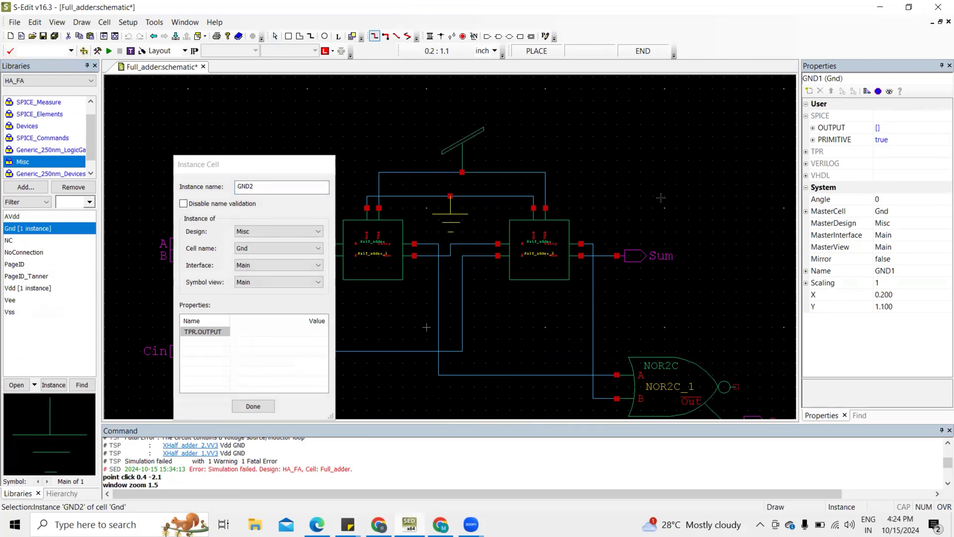
key("Escape")
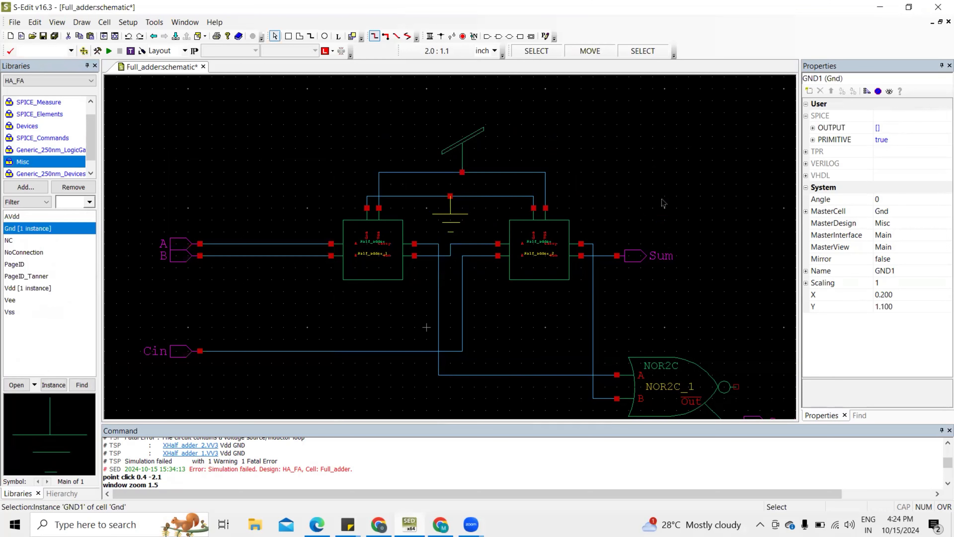
- Copy the Vdd symbol to the empty area well to the left of input ports A and B
key("minus")
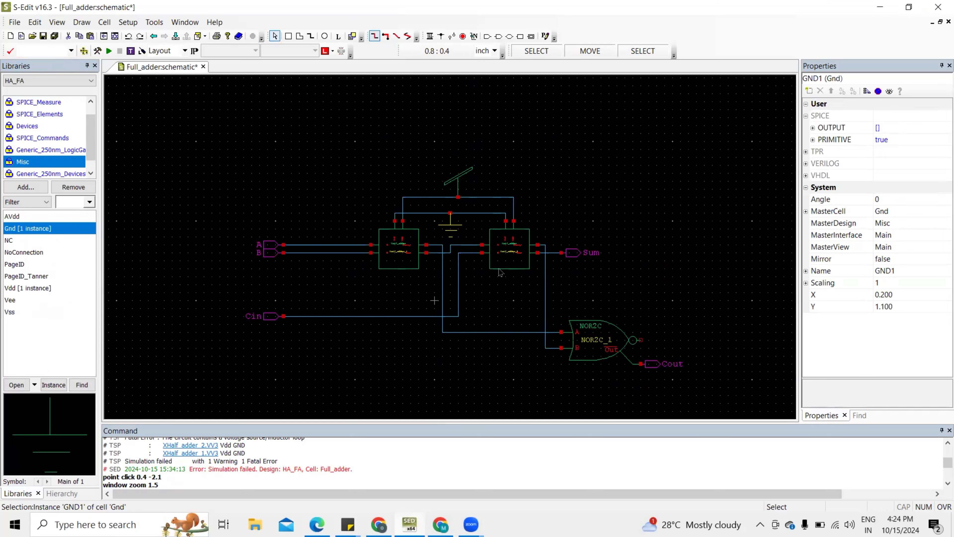
key("plus")
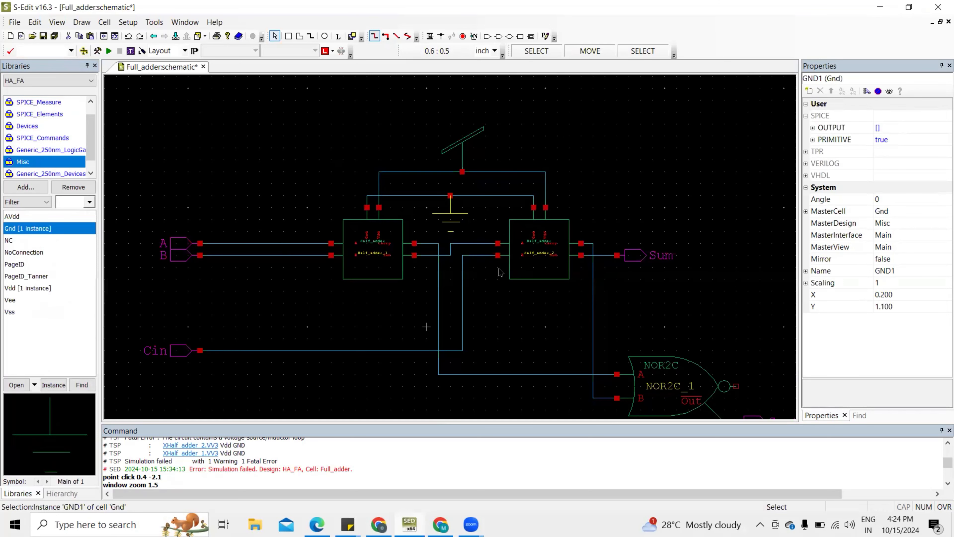
key("Left")
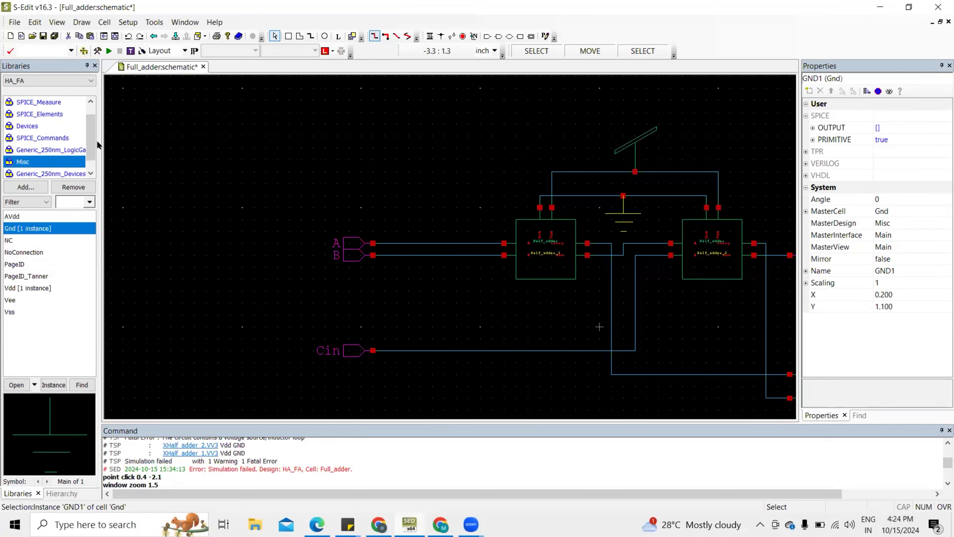
left_click(637, 148)
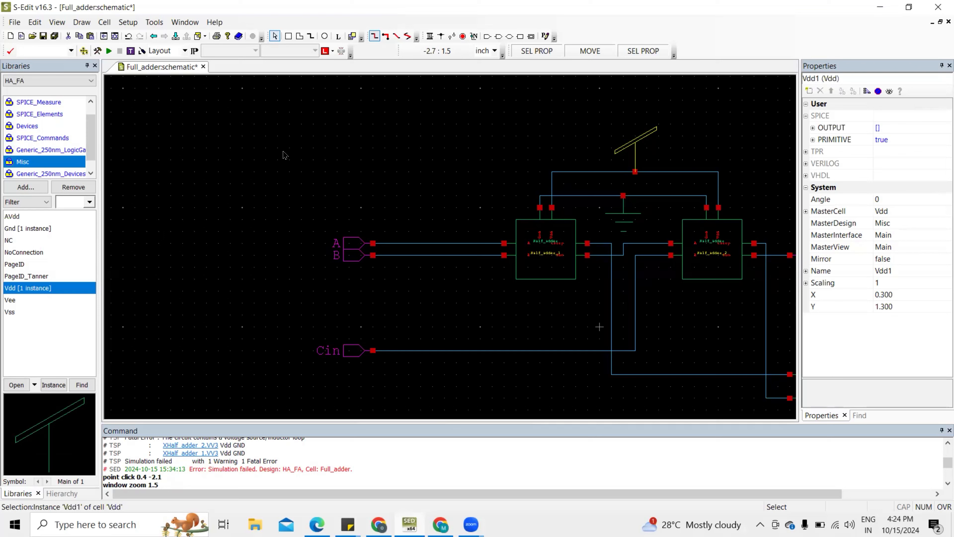
key("ctrl+v")
left_click(147, 206)
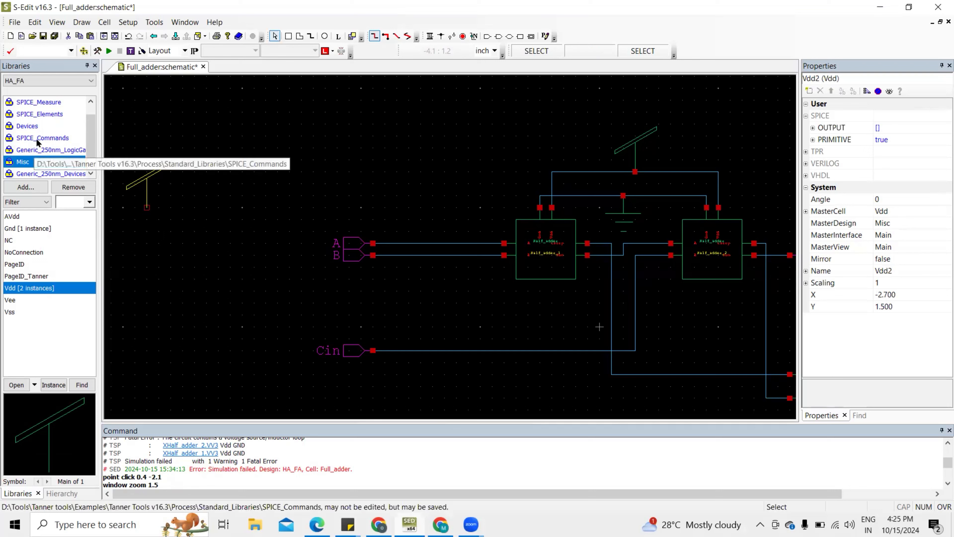
- Place a 5.0v DC VoltageSource from SPICE_Elements directly below the copied Vdd symbol, at X -3.8, Y 1.0
left_click(34, 115)
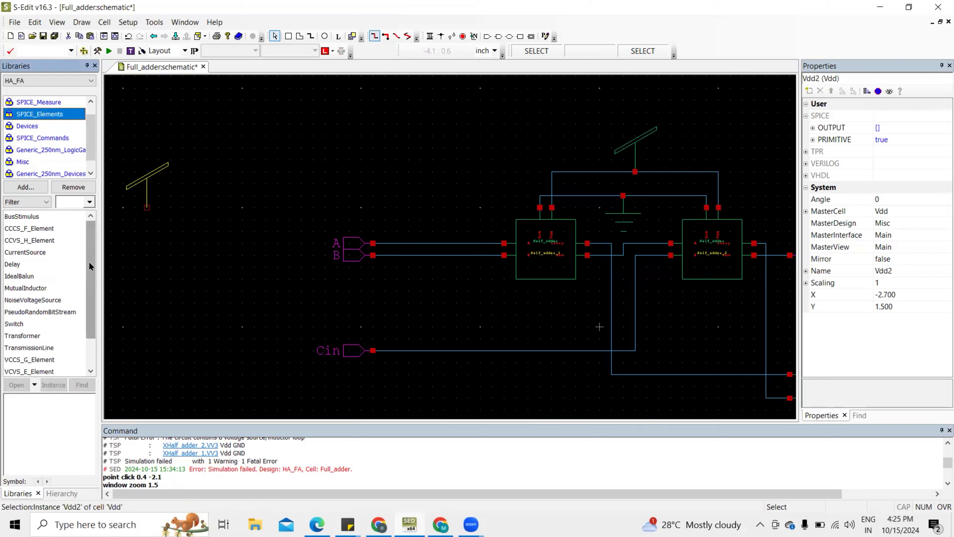
left_click_drag(91, 301, 92, 328)
left_click(25, 359)
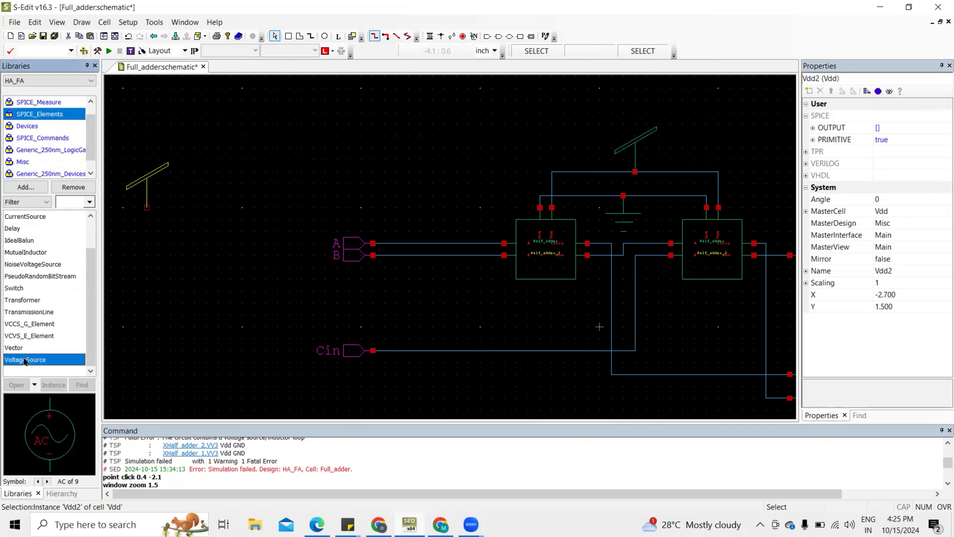
left_click(48, 481)
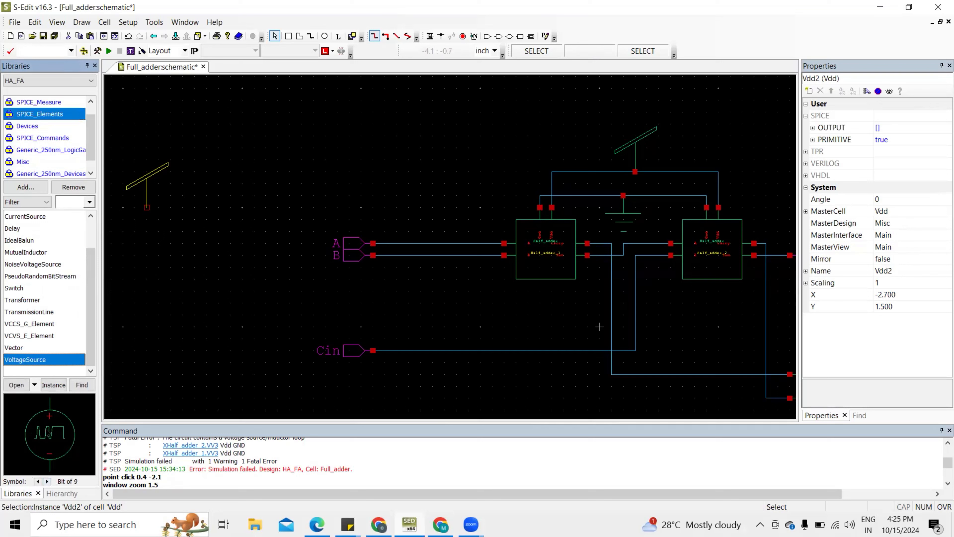
left_click(47, 482)
left_click(53, 384)
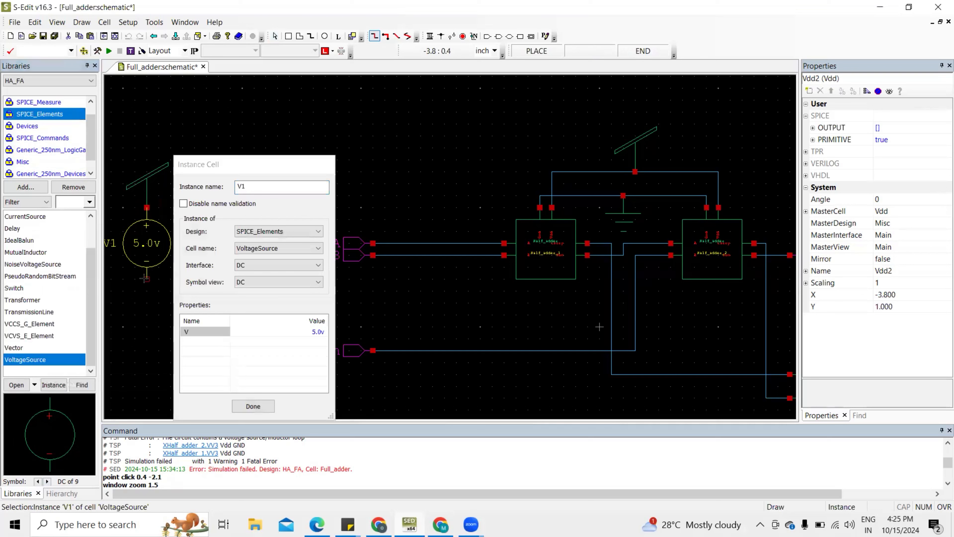
left_click(146, 278)
key("Escape")
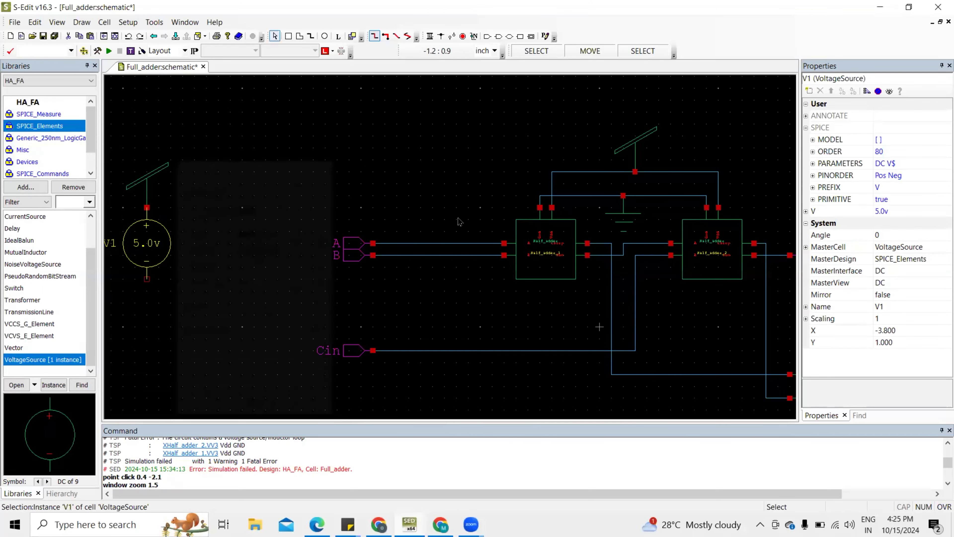
- Place a Gnd symbol from the Misc library on the negative pin of the 5.0v source, at X -3.8, Y 0.4
left_click(23, 150)
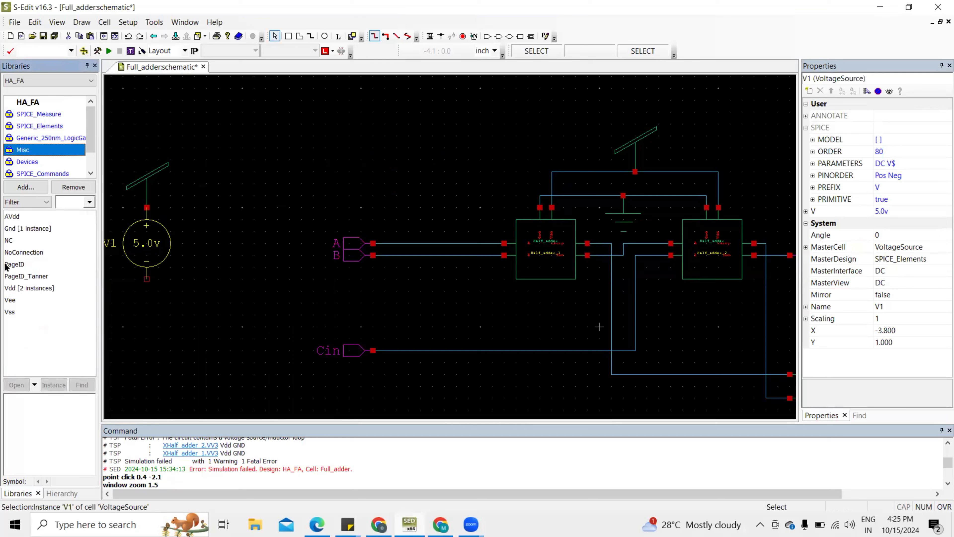
left_click(6, 230)
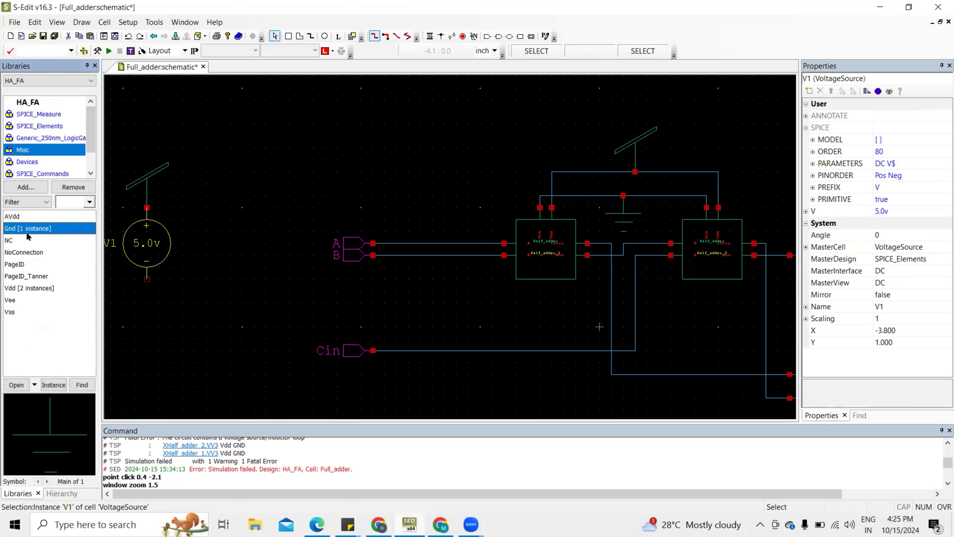
left_click_drag(26, 232, 146, 282)
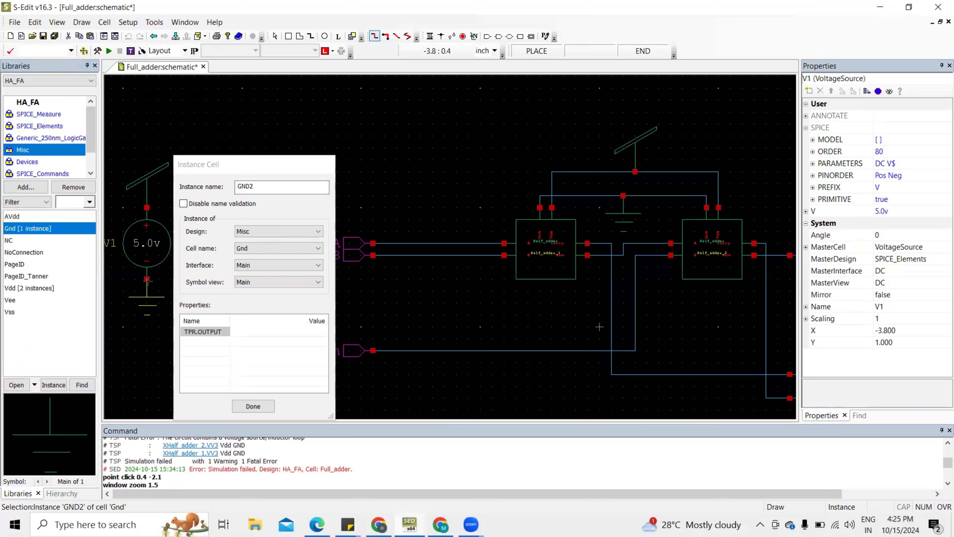
left_click(147, 280)
right_click(460, 162)
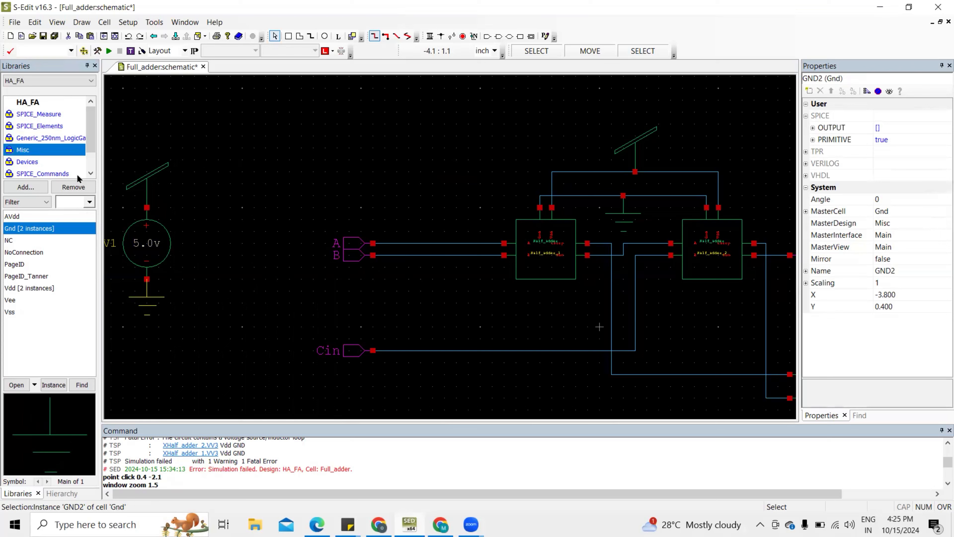
- Place three Bit-type VoltageSource instances from SPICE_Elements in a row below the 5.0v source
left_click(60, 126)
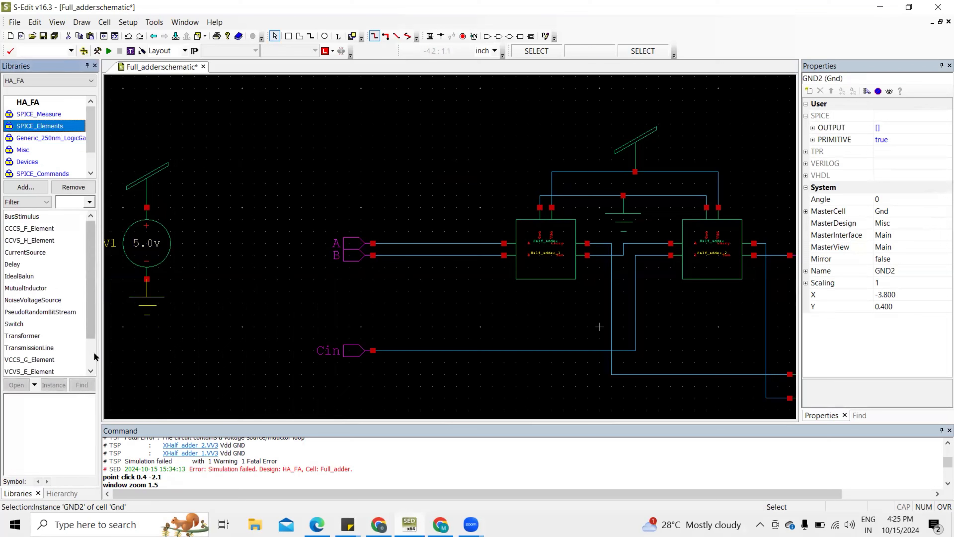
left_click_drag(86, 331, 93, 371)
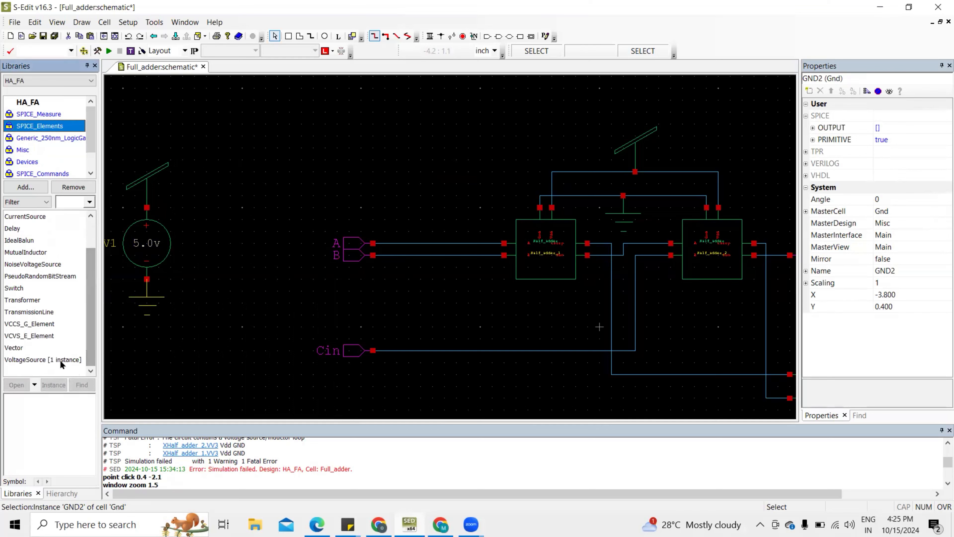
left_click(43, 360)
left_click(47, 483)
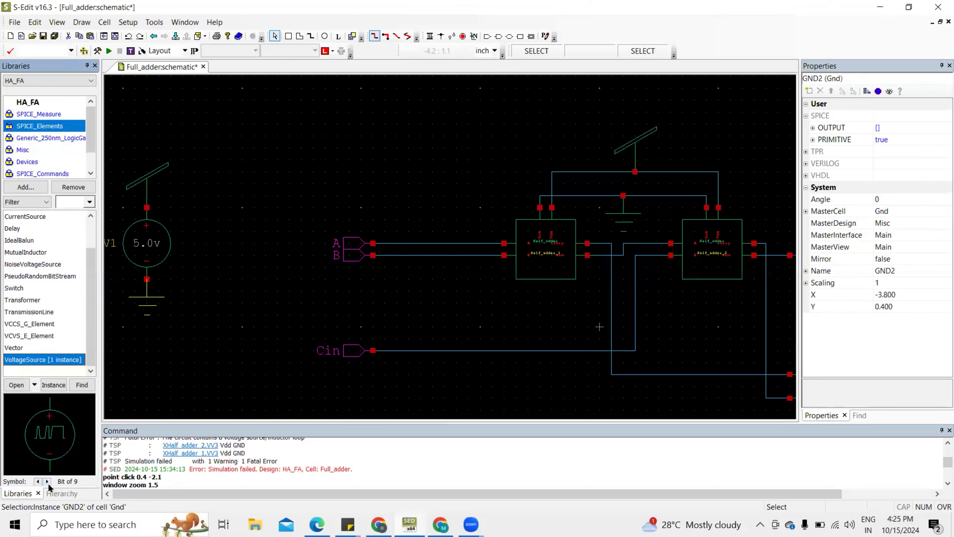
left_click(48, 482)
left_click(36, 482)
left_click_drag(30, 360, 140, 348)
left_click_drag(198, 341, 198, 340)
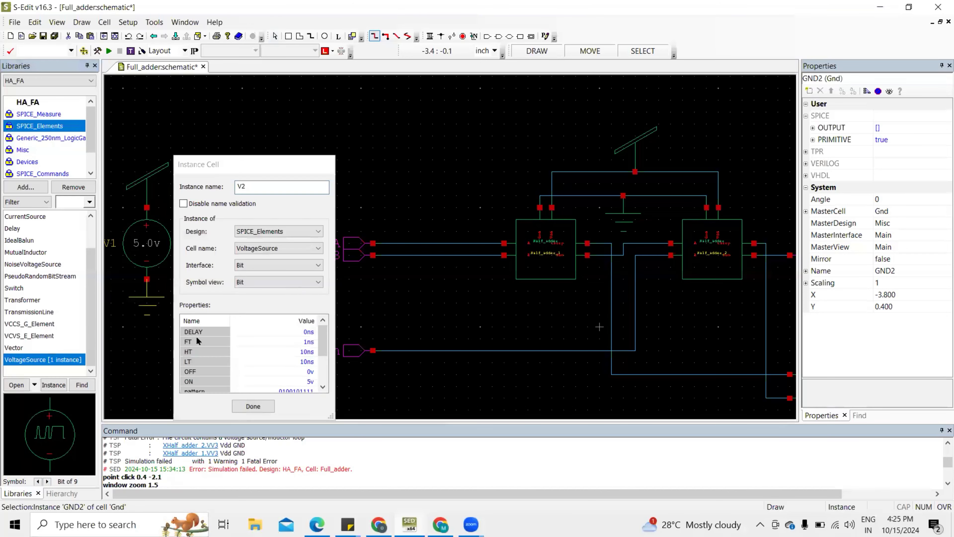
key("Left")
key("Left")
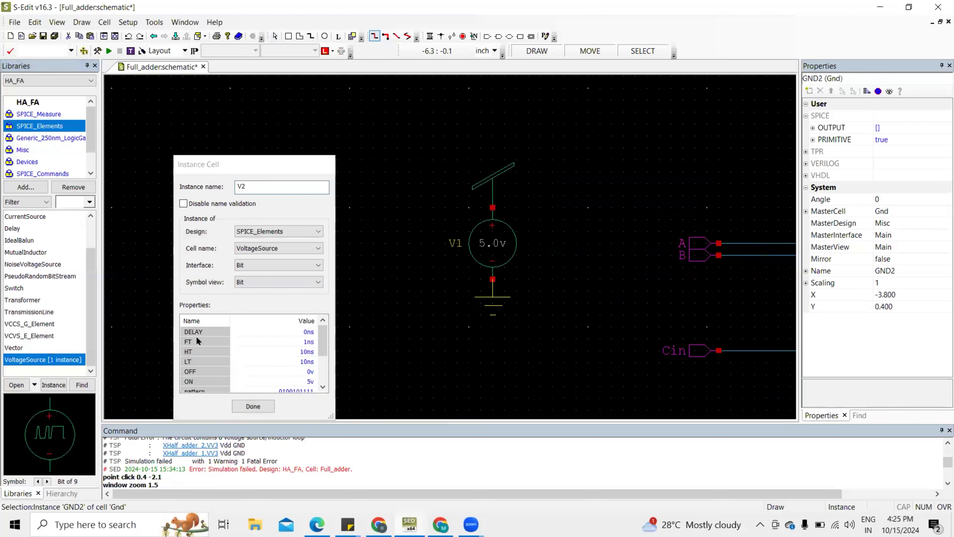
left_click(384, 418)
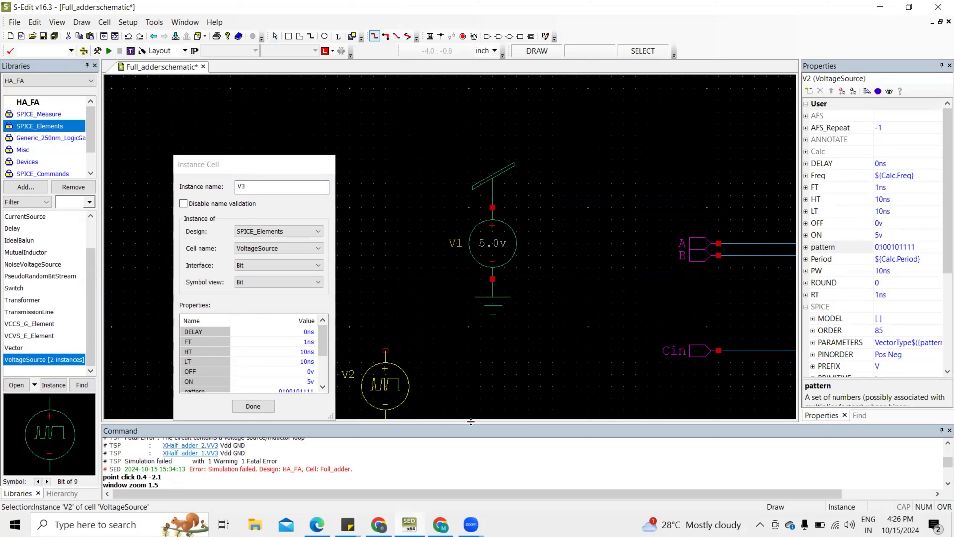
left_click(550, 417)
left_click(557, 417)
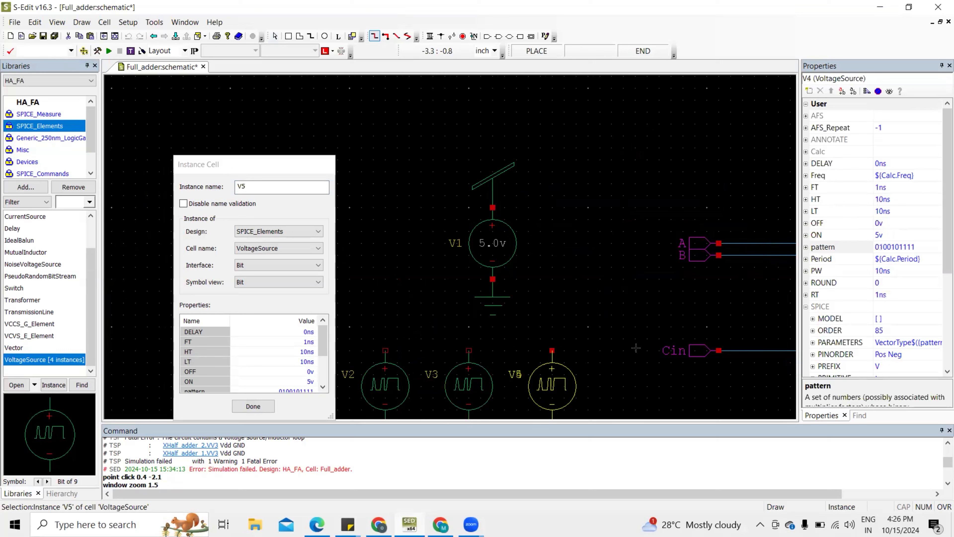
right_click(634, 353)
- Copy input port A, rotated to point downward, onto the positive pin of source V2
scroll(634, 353, "down", 3)
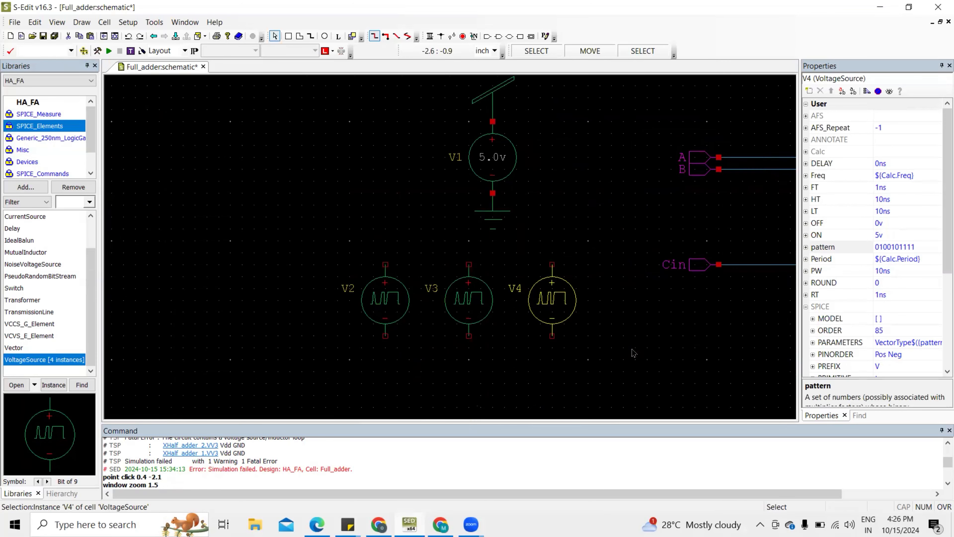
left_click(700, 161)
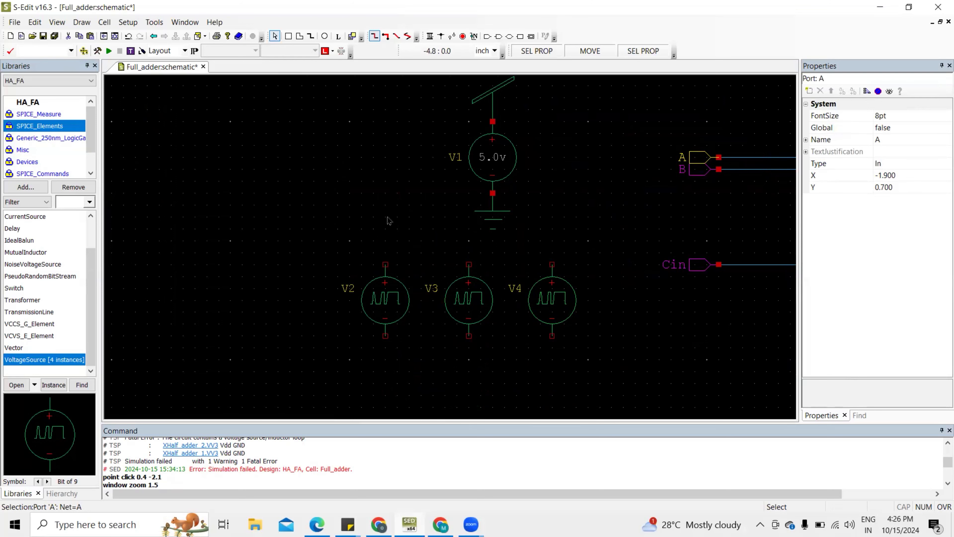
key("ctrl+v")
key("ctrl+r")
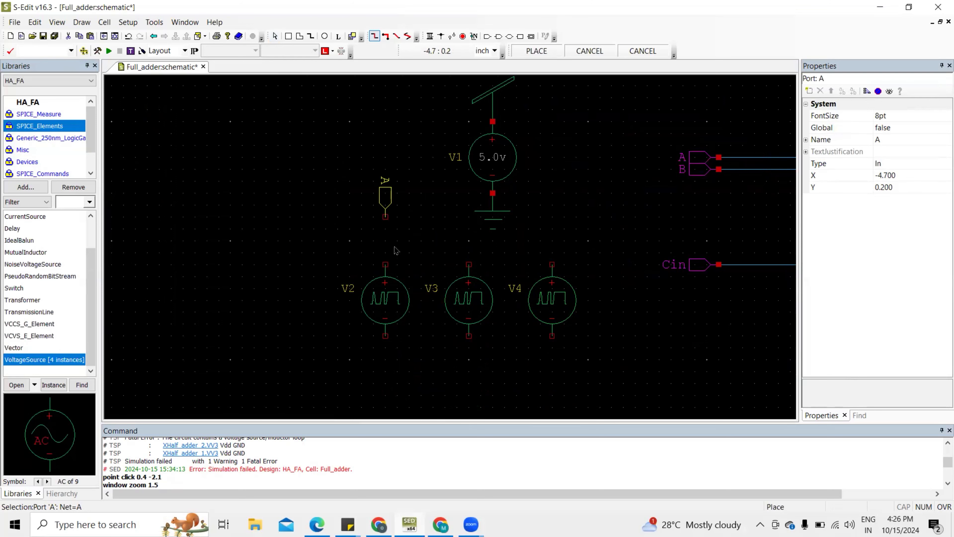
left_click(385, 264)
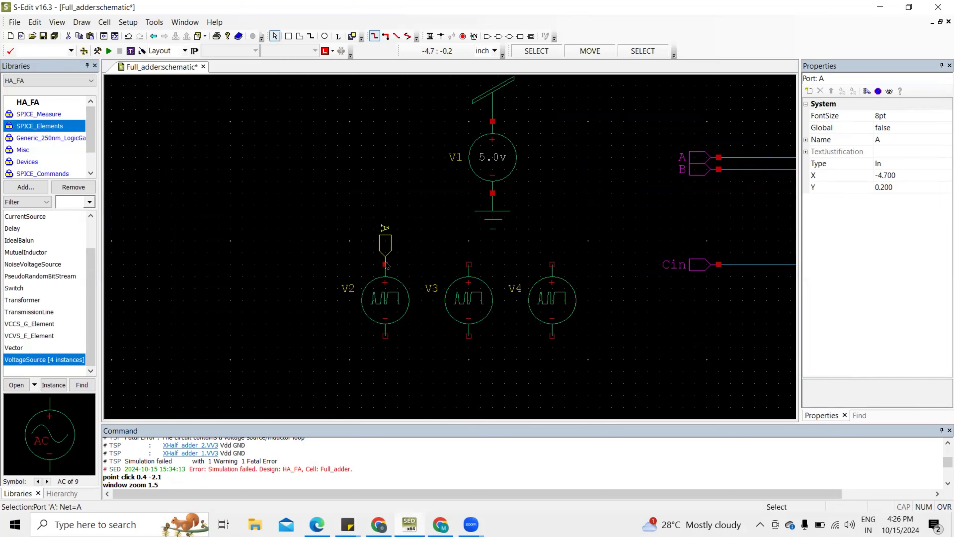
- Copy input port B, rotated to point downward, onto the positive pin of source V3
left_click(702, 177)
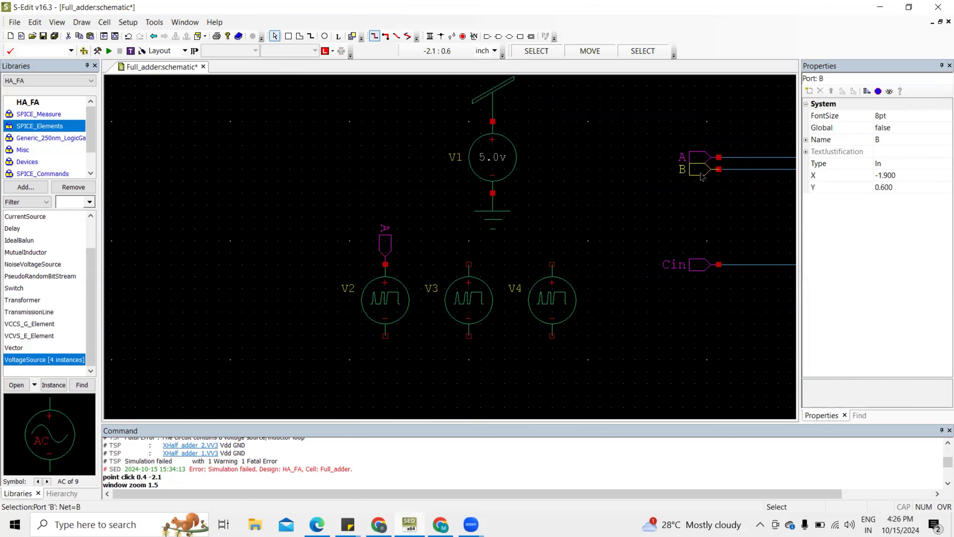
key("ctrl+c")
key("ctrl+v")
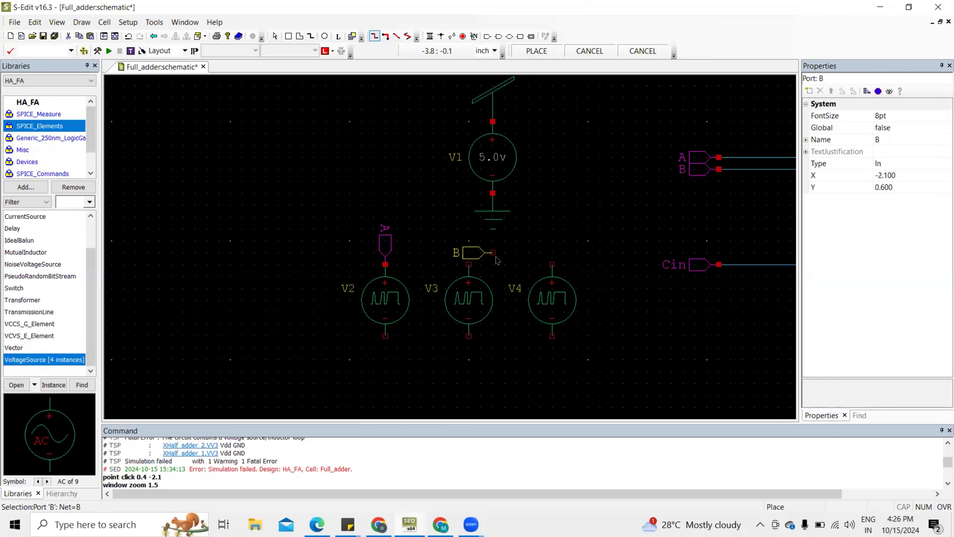
key("r")
key("r")
key("r")
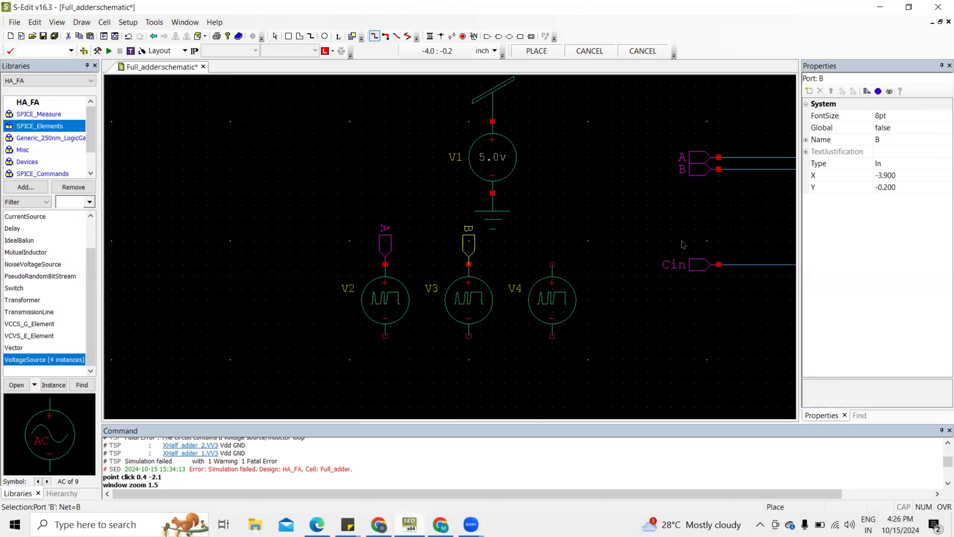
left_click(469, 264)
- Copy input port Cin, rotated to point downward, onto the positive pin of source V4
left_click(698, 267)
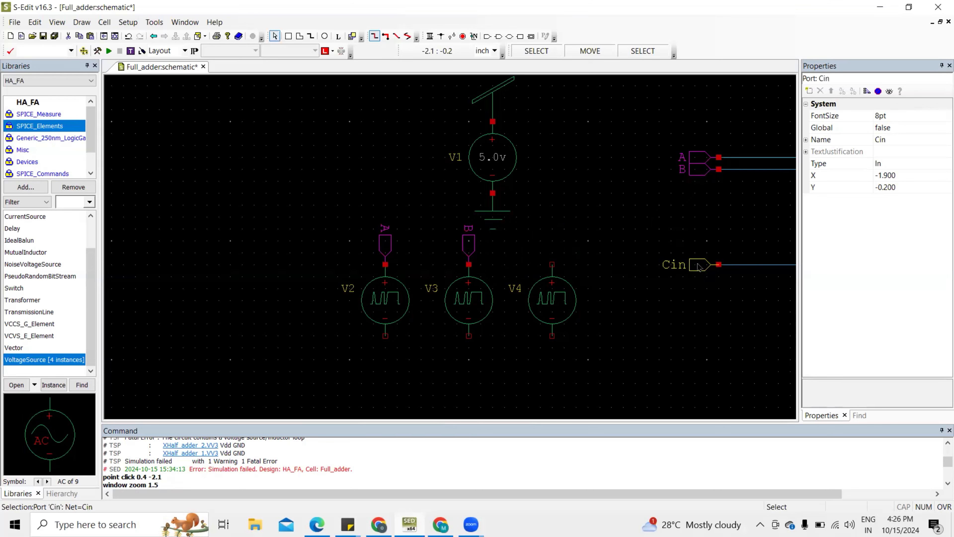
key("ctrl+c")
key("ctrl+v")
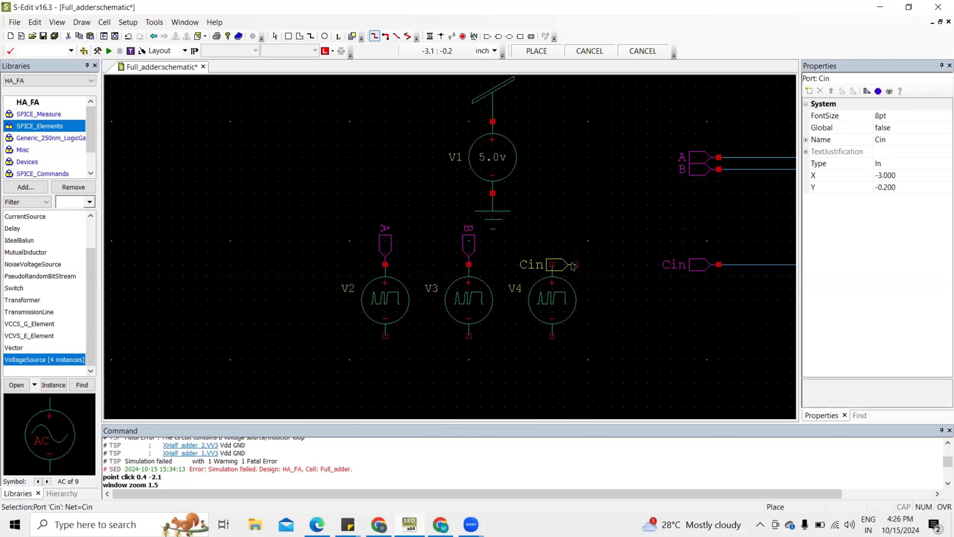
key("r")
key("r")
key("r")
left_click(552, 267)
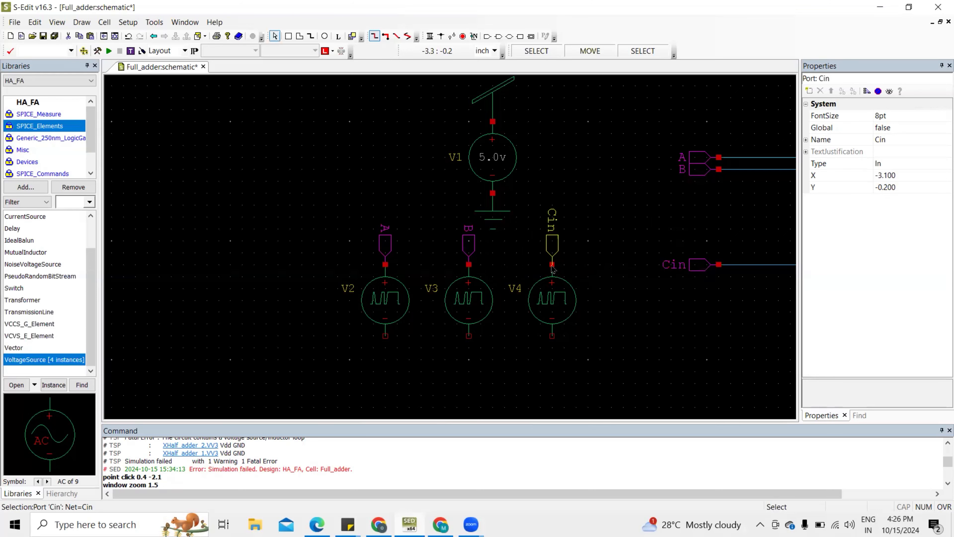
- Copy the Gnd symbol under the 5.0v source onto the negative pins of sources V2, V3 and V4
left_click(498, 227)
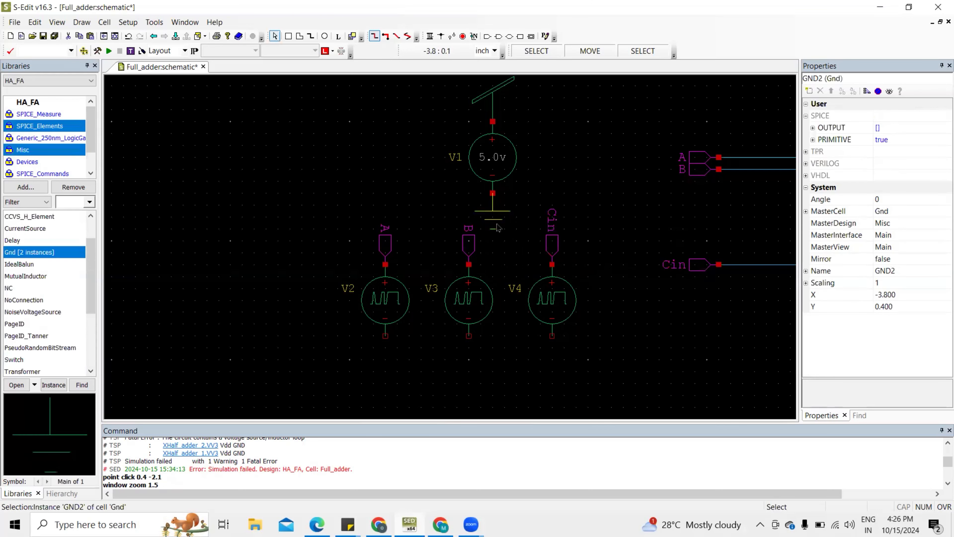
key("ctrl+c")
key("ctrl+v")
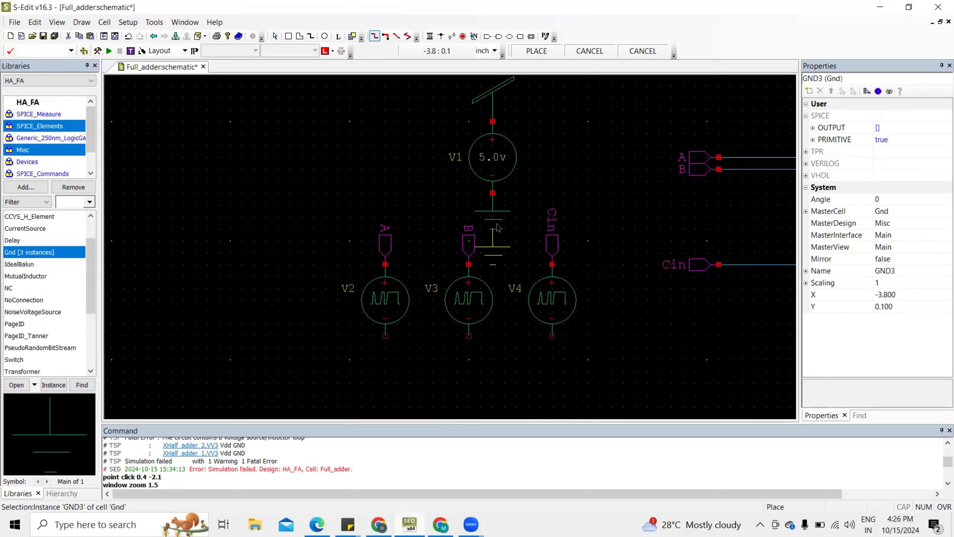
left_click(386, 336)
key("ctrl+v")
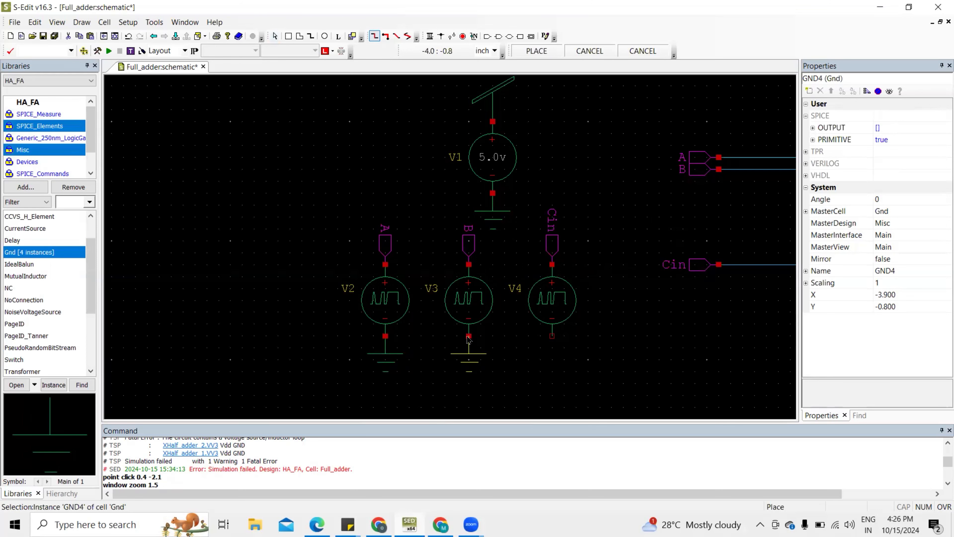
left_click(469, 336)
key("ctrl+v")
left_click(552, 336)
- Set the bit pattern of source V2, which drives port A, to 10101010
key("minus")
key("minus")
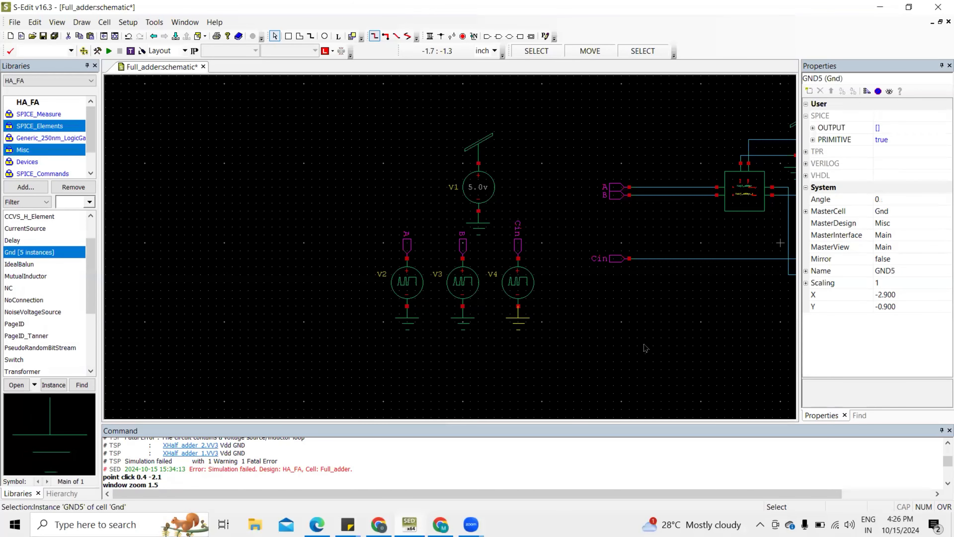
key("Right")
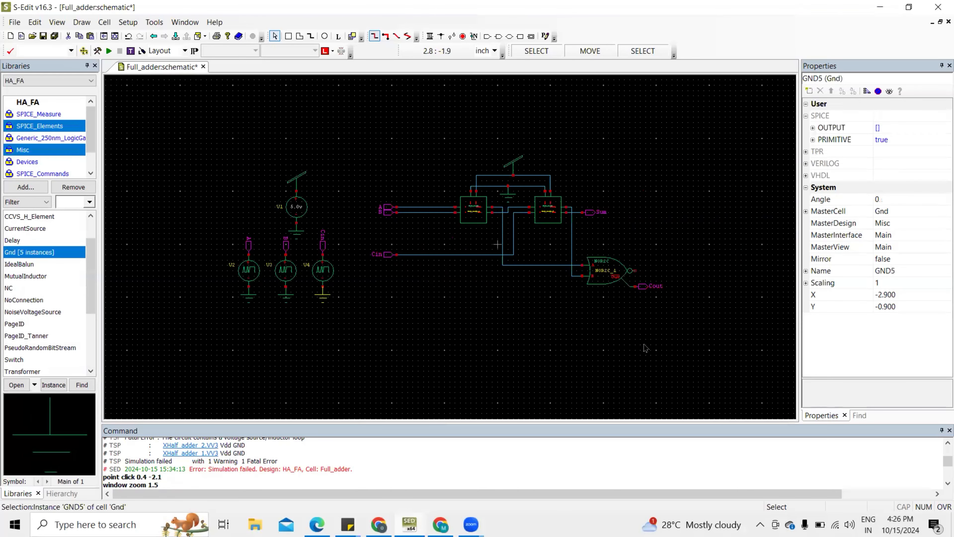
key("plus")
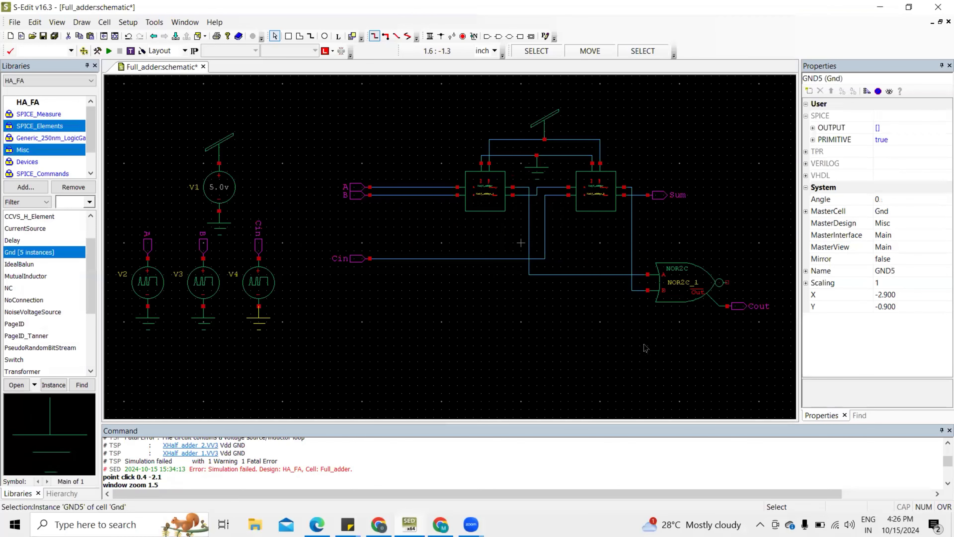
left_click(149, 282)
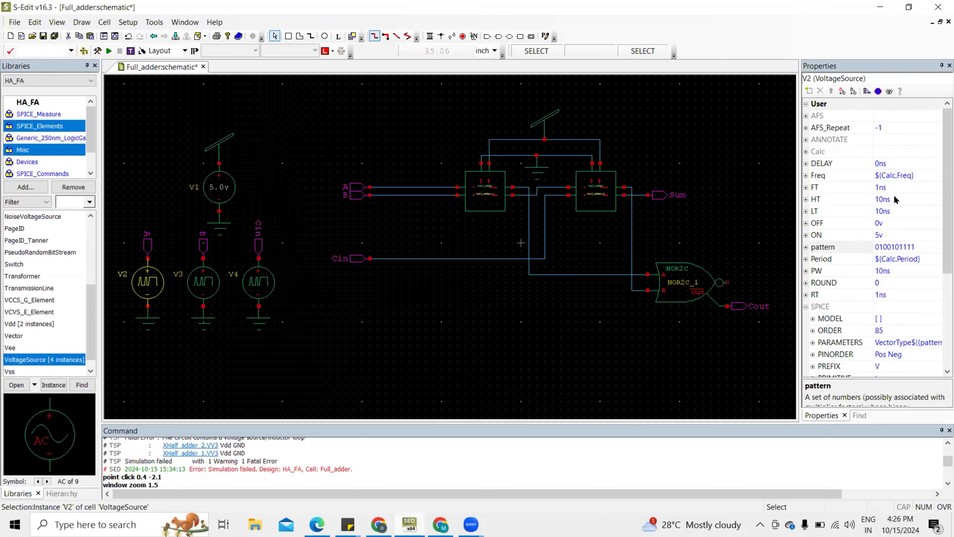
left_click(917, 244)
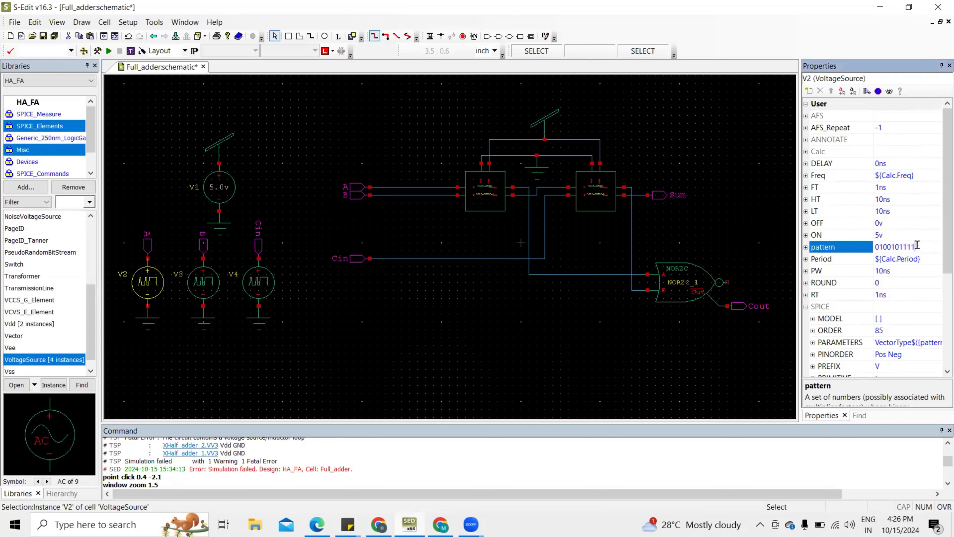
key("BackSpace")
key("BackSpace")
key("BackSpace")
key("BackSpace")
key("BackSpace")
key("BackSpace")
key("BackSpace")
key("BackSpace")
key("BackSpace")
type("10101010")
left_click(208, 294)
- Set the bit pattern of source V4, which drives port Cin, to 11110000
left_click(257, 289)
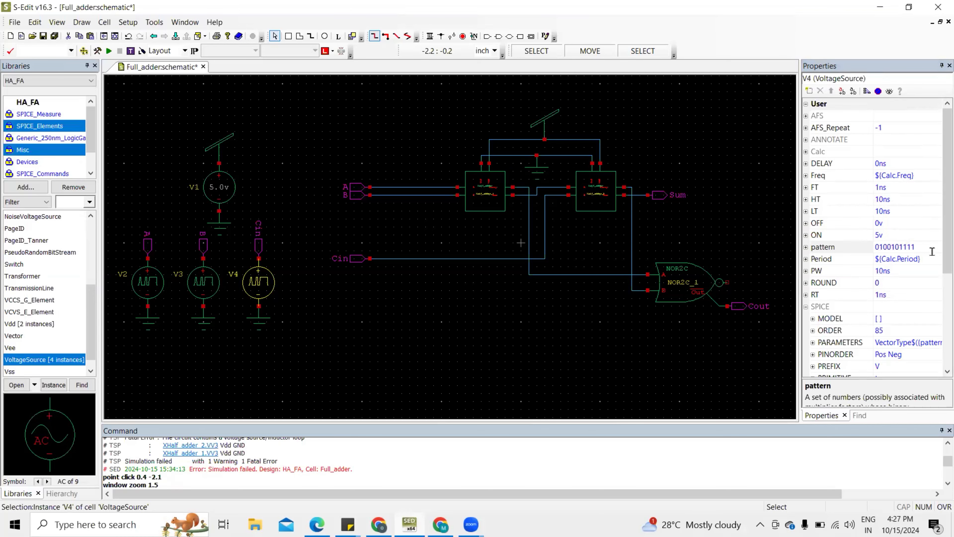
left_click(932, 251)
key("BackSpace")
key("BackSpace")
key("BackSpace")
key("BackSpace")
key("BackSpace")
key("BackSpace")
key("BackSpace")
key("BackSpace")
key("BackSpace")
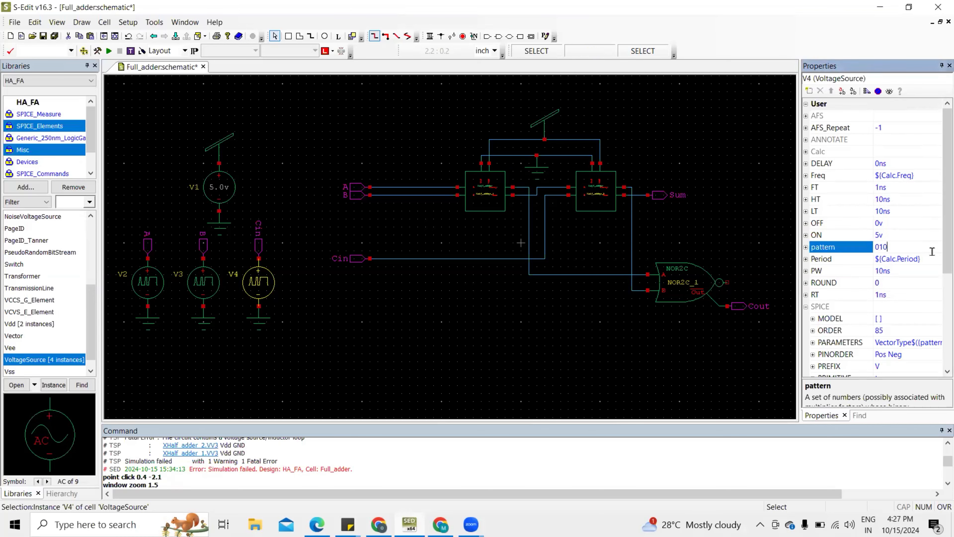
type("11110000")
key("Return")
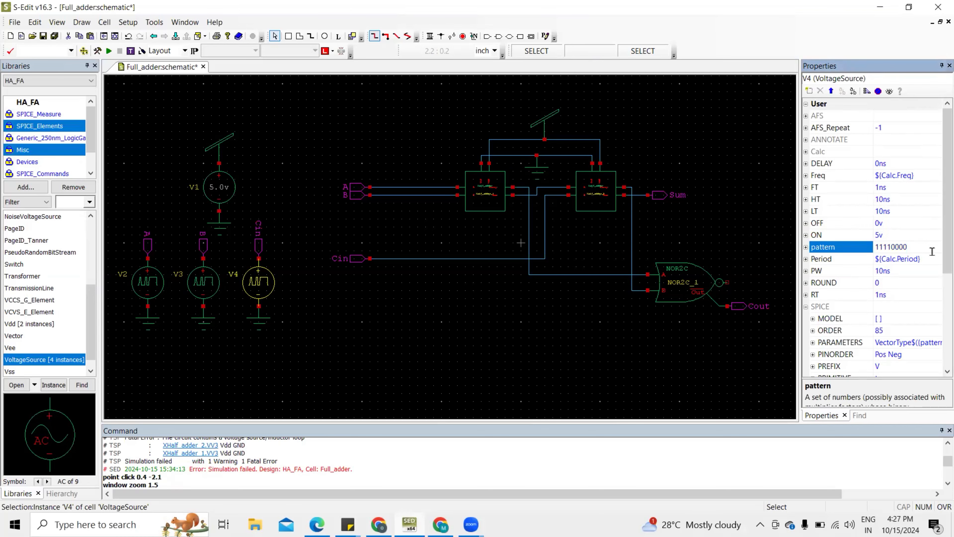
- Deselect the source and save the Full_adder schematic
left_click(760, 173)
left_click(761, 173)
key("ctrl+s")
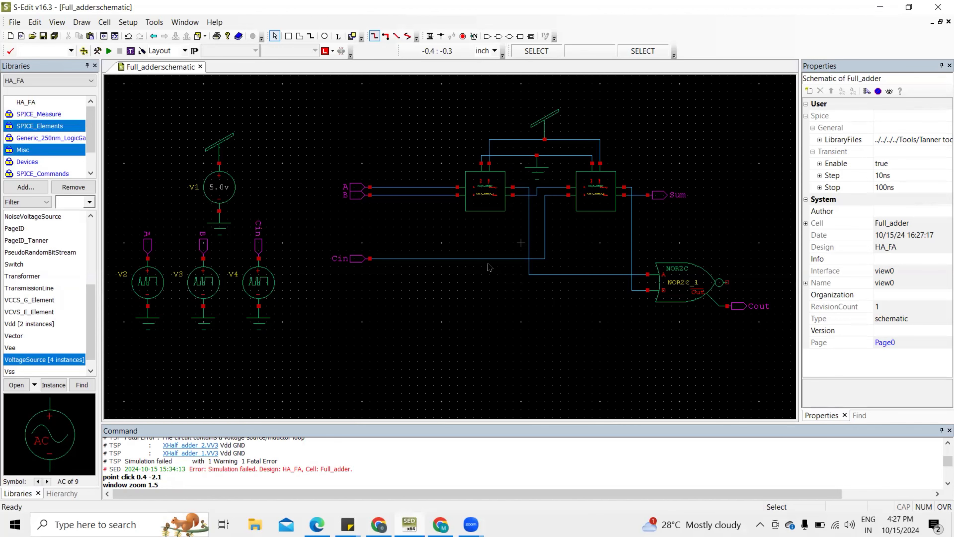
- Place a PrintVoltage probe from SPICE_Commands, using the Voltage symbol and rotated to stand upward, on the wire at port A
left_click(60, 175)
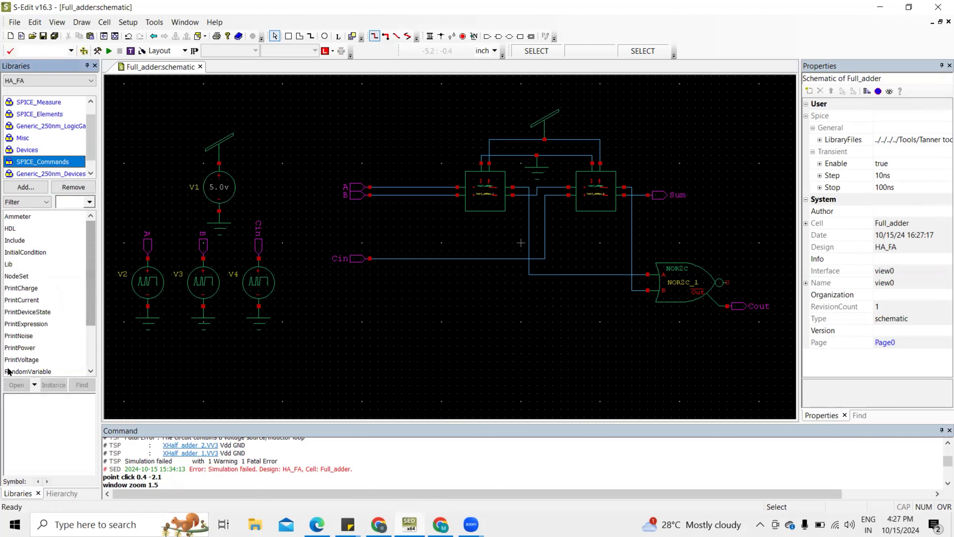
left_click(22, 360)
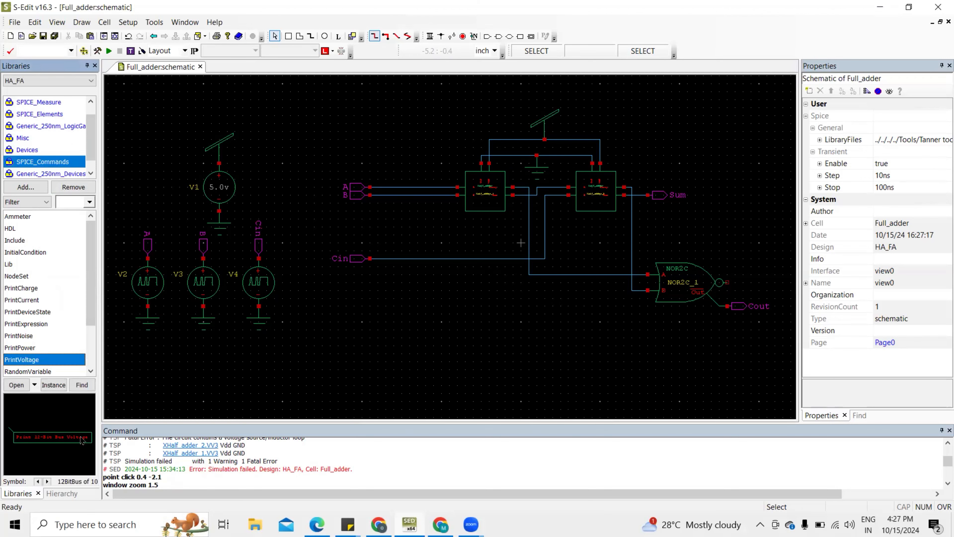
left_click(37, 481)
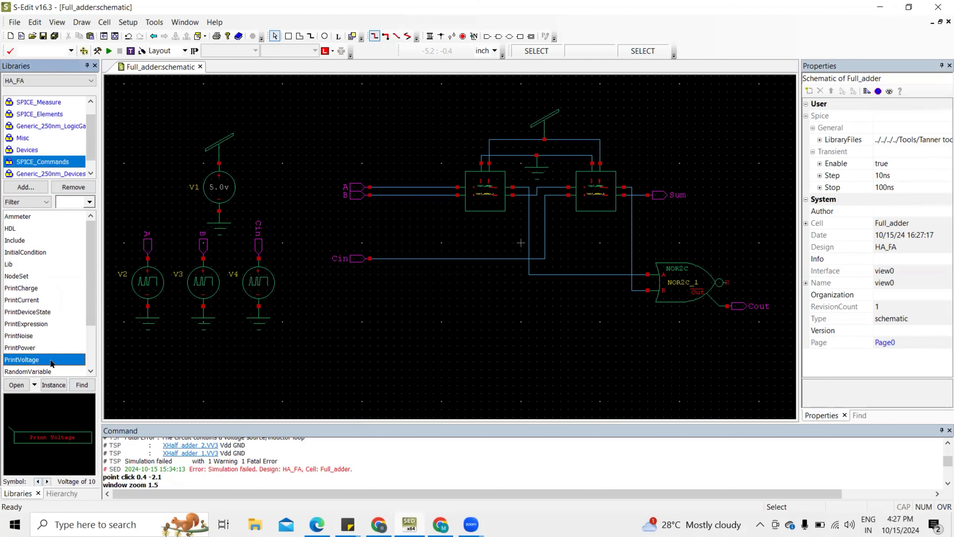
key("i")
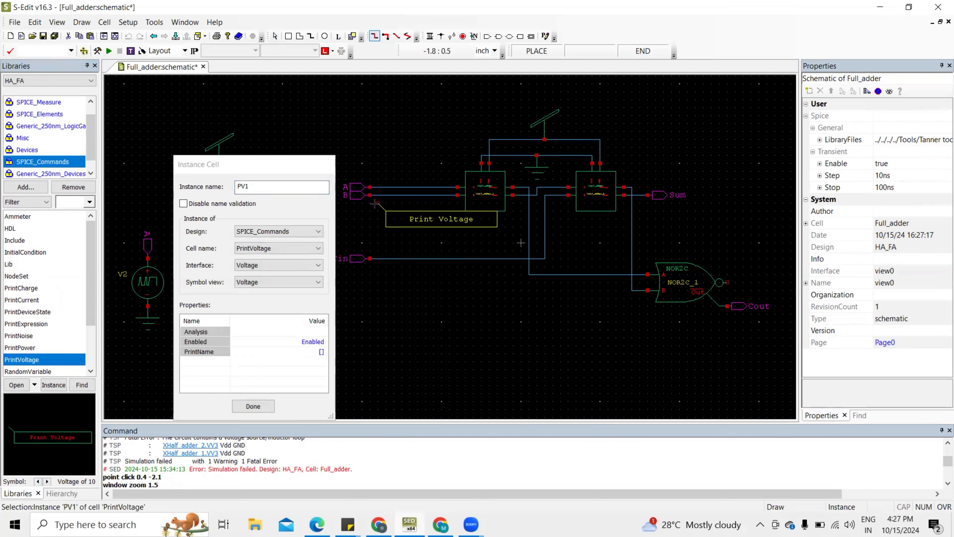
key("r")
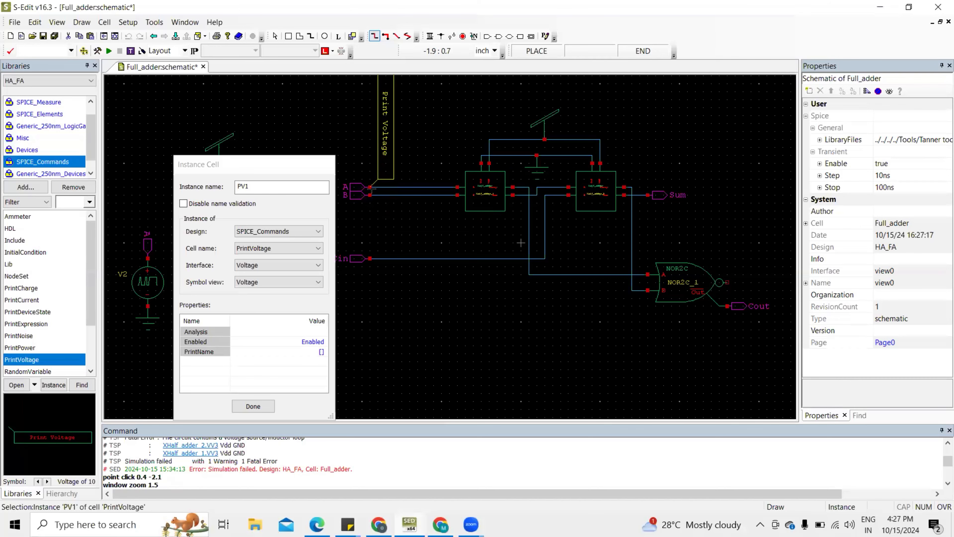
left_click(371, 188)
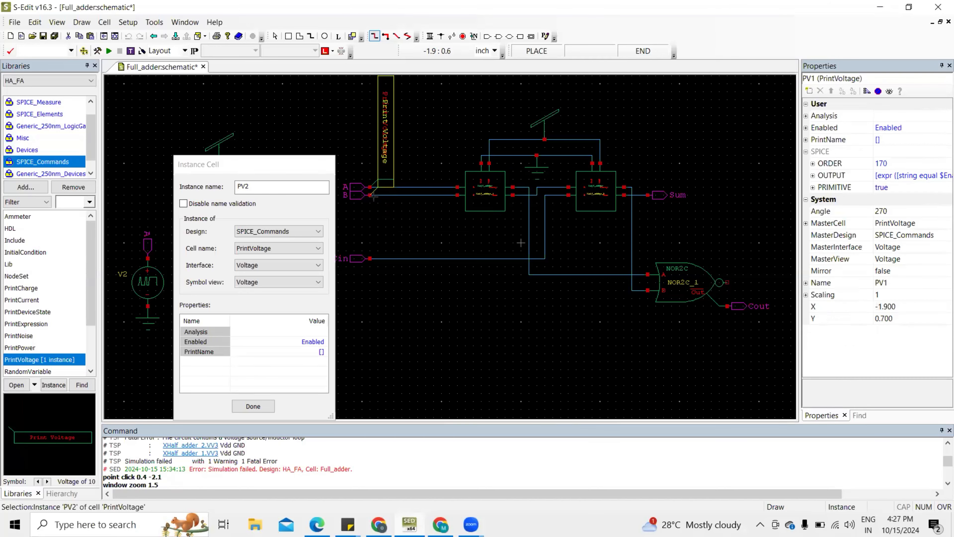
- Place two more PrintVoltage probes at input ports B and Cin, rotating the one at B to hang downward
key("r")
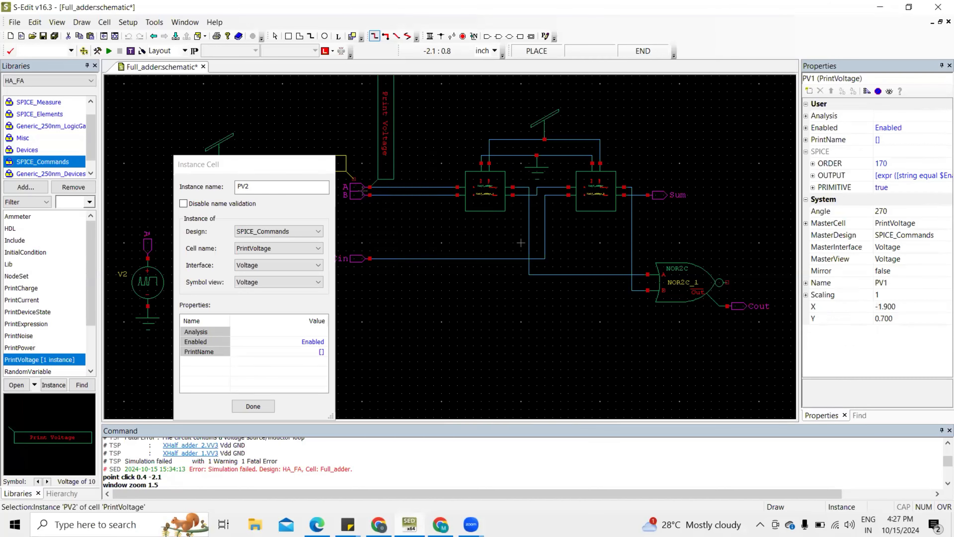
key("r")
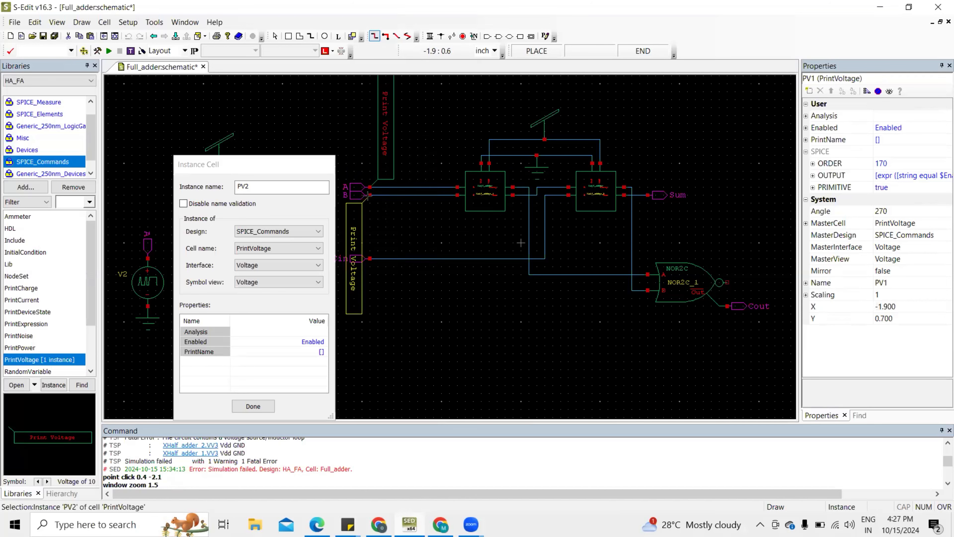
left_click(370, 195)
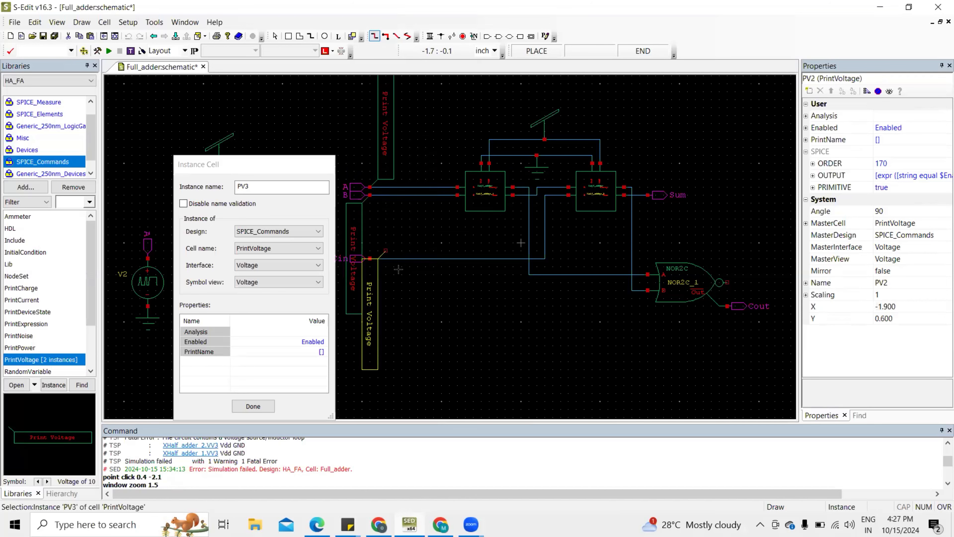
left_click(372, 259)
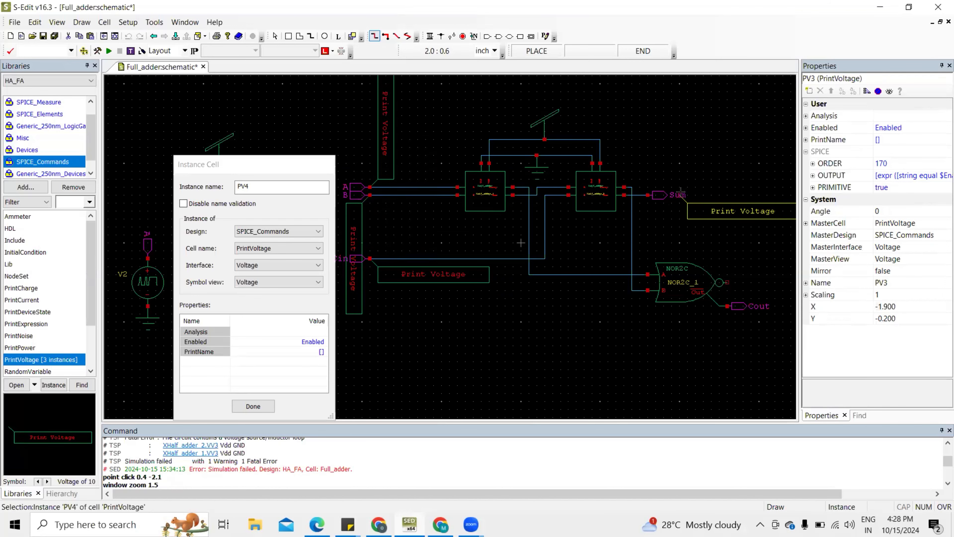
- Place upward-rotated PrintVoltage probes at output ports Sum and Cout, and end the placement
key("r")
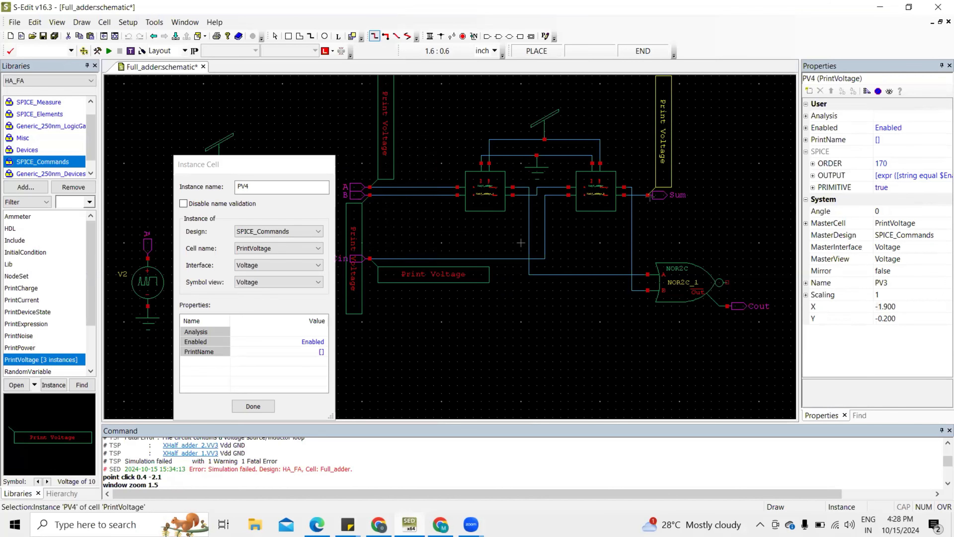
left_click(649, 196)
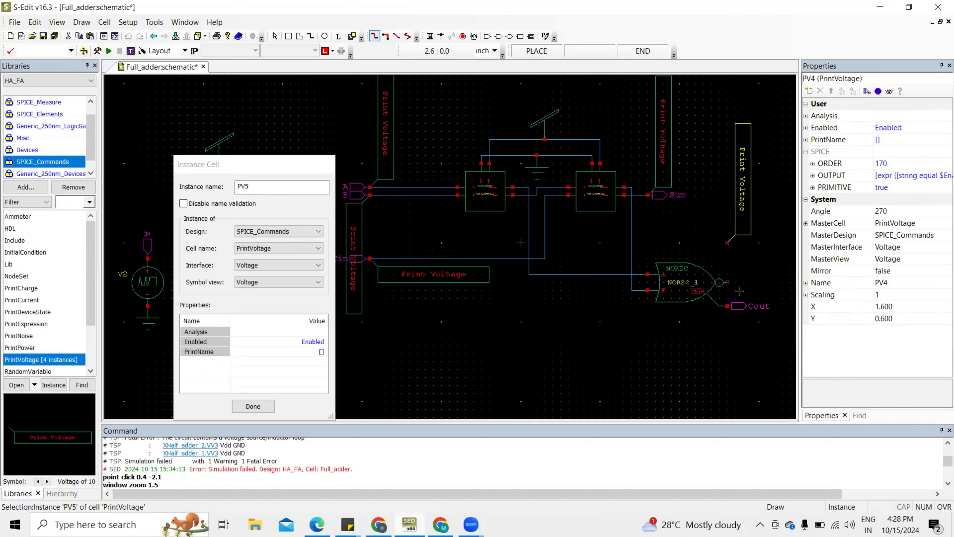
left_click(726, 305)
key("Escape")
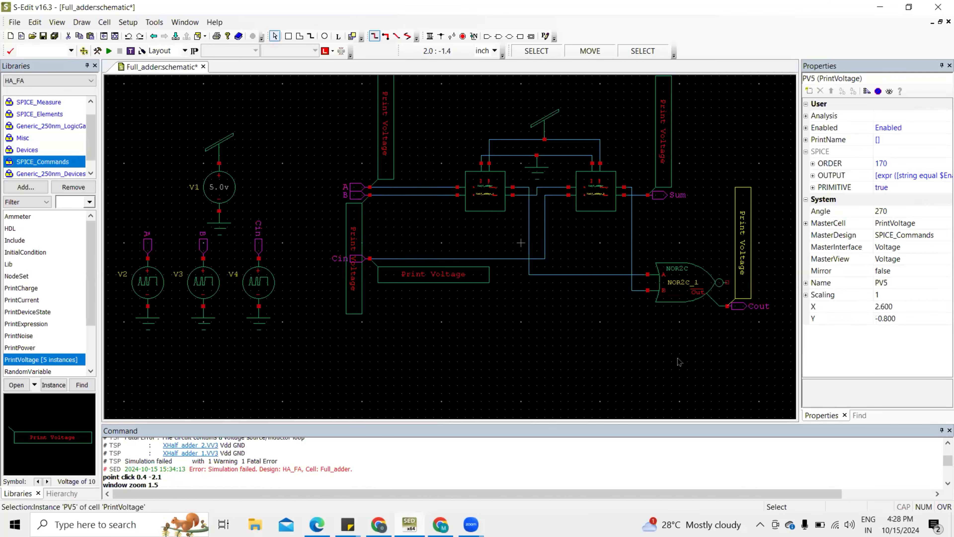
- Save the Full_adder schematic with its five voltage probes
key("ctrl+s")
key("minus")
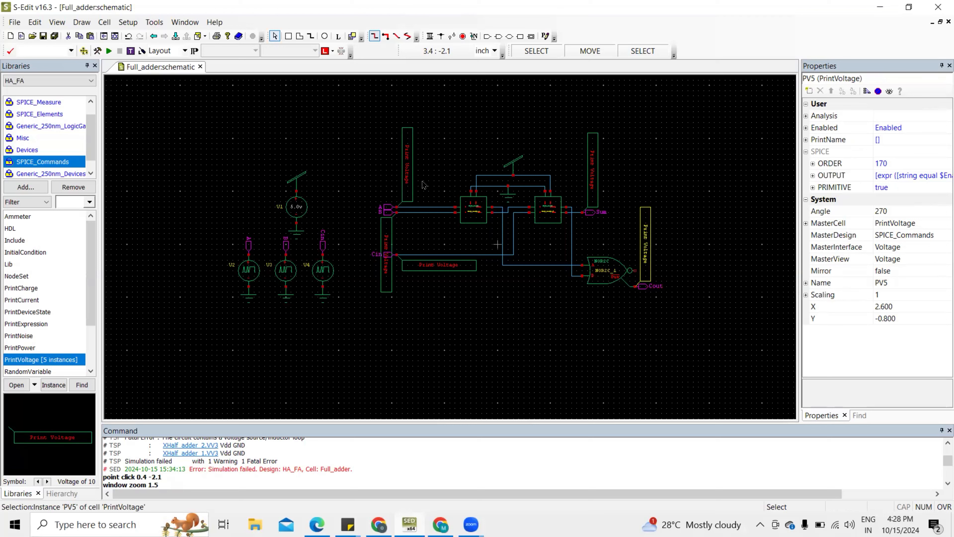
left_click(44, 37)
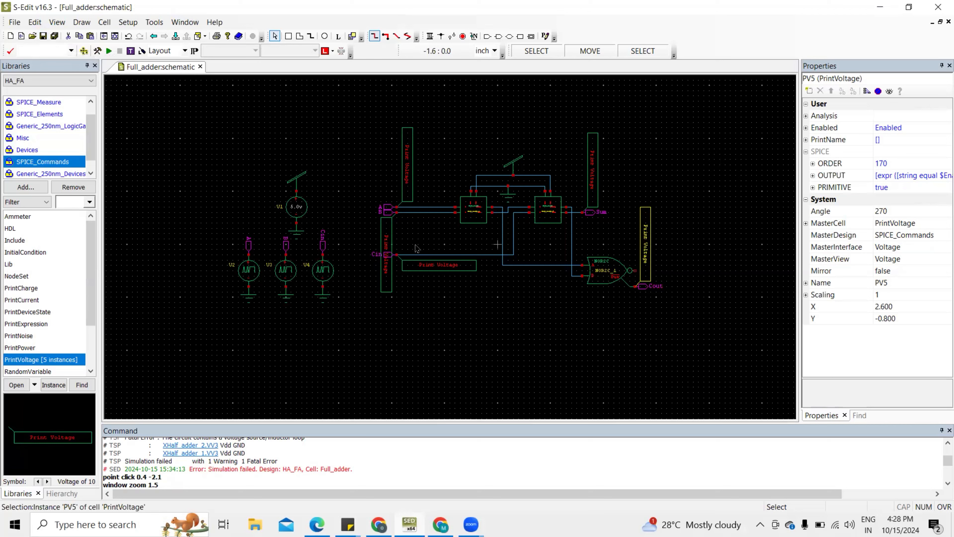
- Open the SPICE simulation setup for Full_adder and set the Transient/Fourier Analysis stop time to 100ns
left_click(98, 52)
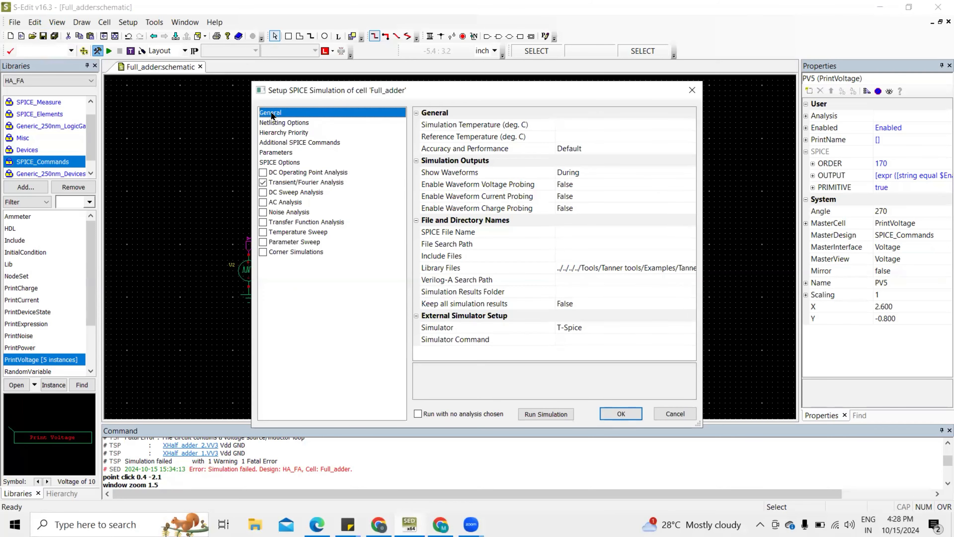
left_click(266, 184)
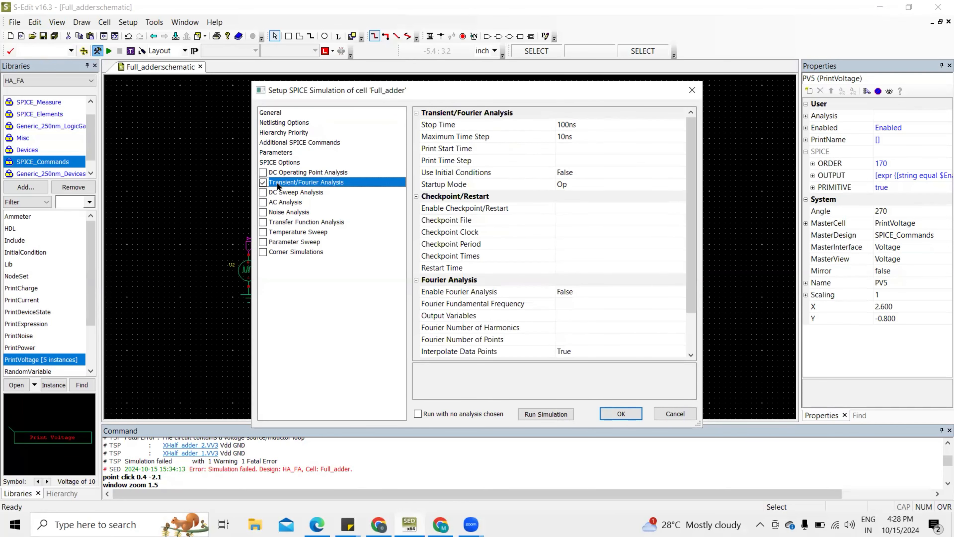
left_click(263, 182)
left_click(589, 125)
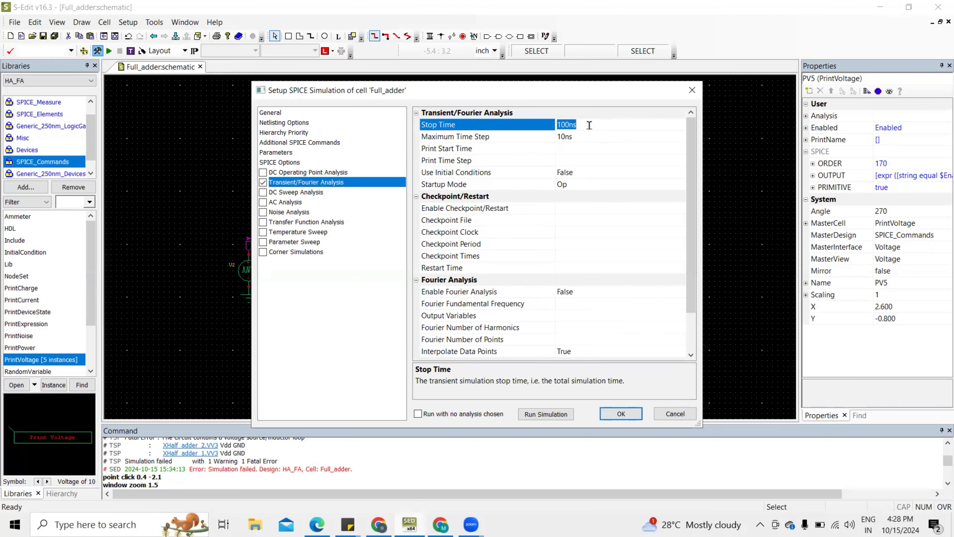
key("BackSpace")
type("100ns")
- Set the maximum time step of the transient analysis to 10ns
left_click(594, 139)
left_click(595, 139)
key("BackSpace")
key("BackSpace")
key("BackSpace")
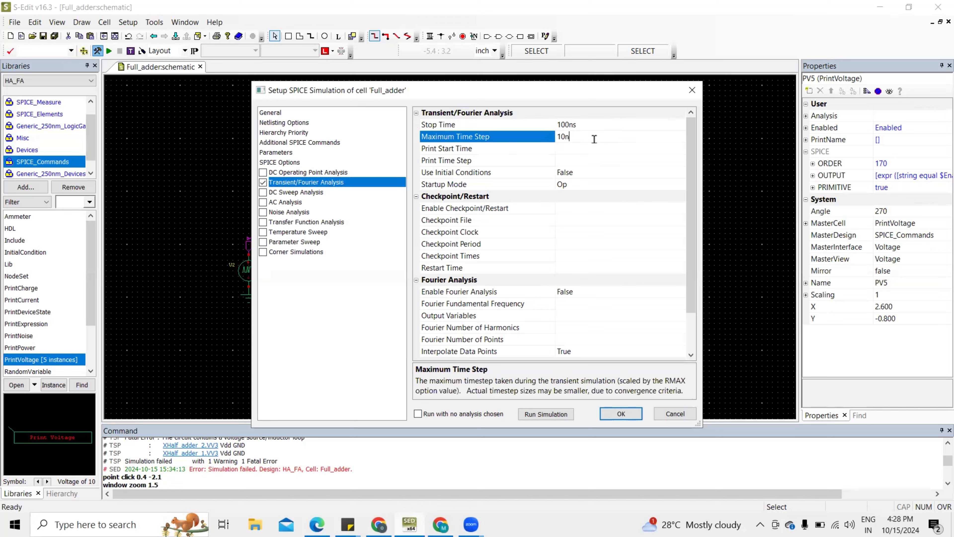
type("0ns")
- Clear the existing Library Files path in the General simulation settings
left_click(279, 113)
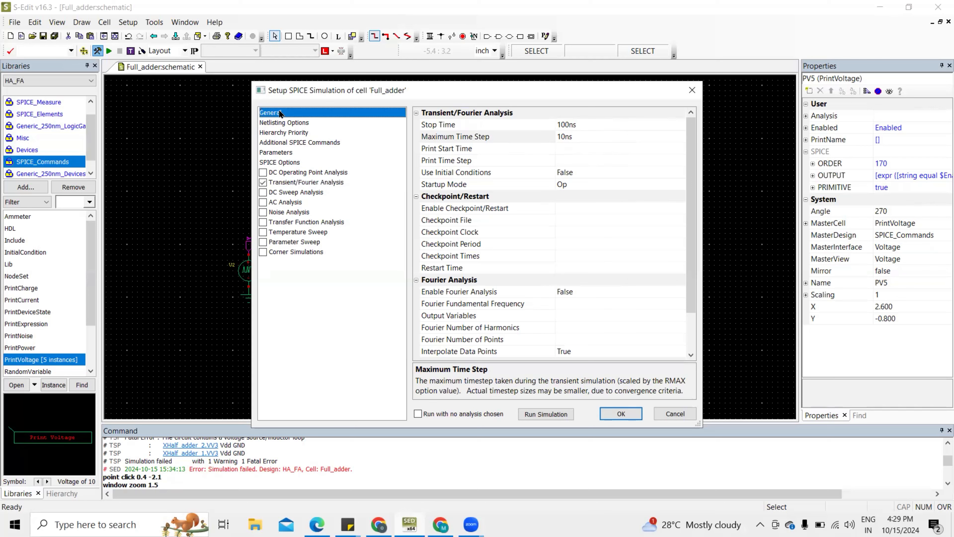
double_click(610, 267)
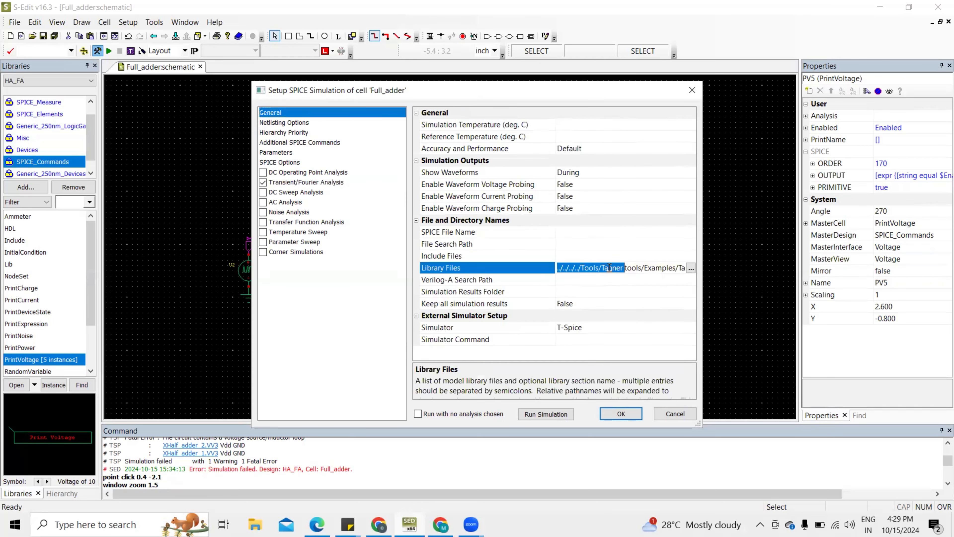
key("ctrl+a")
key("BackSpace")
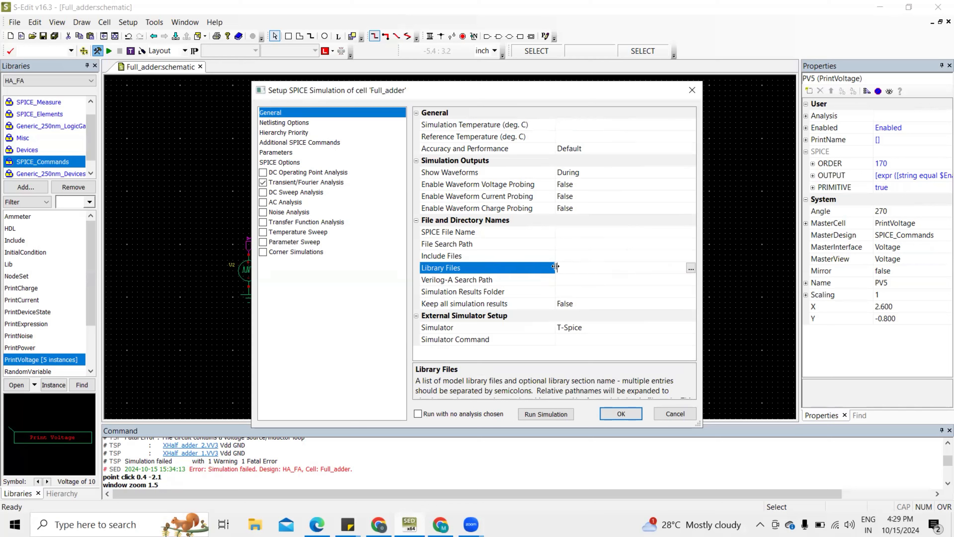
- Load the Generic_250nm LIB file from D:\Tools\Tanner tools\Examples\Tanner Tools v16.3\Process\Generic_250nm\Generic_250nm_Tech as the library file
left_click(690, 269)
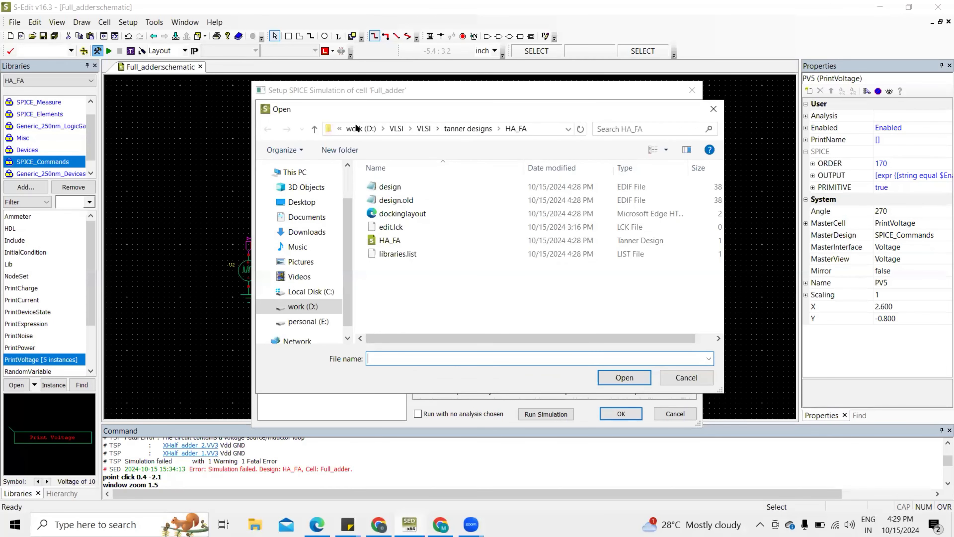
left_click(356, 128)
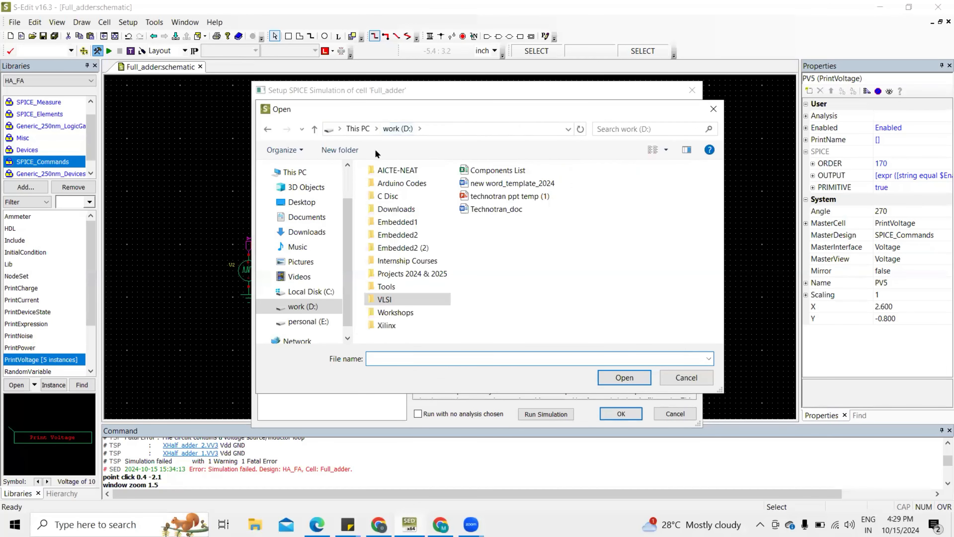
double_click(393, 288)
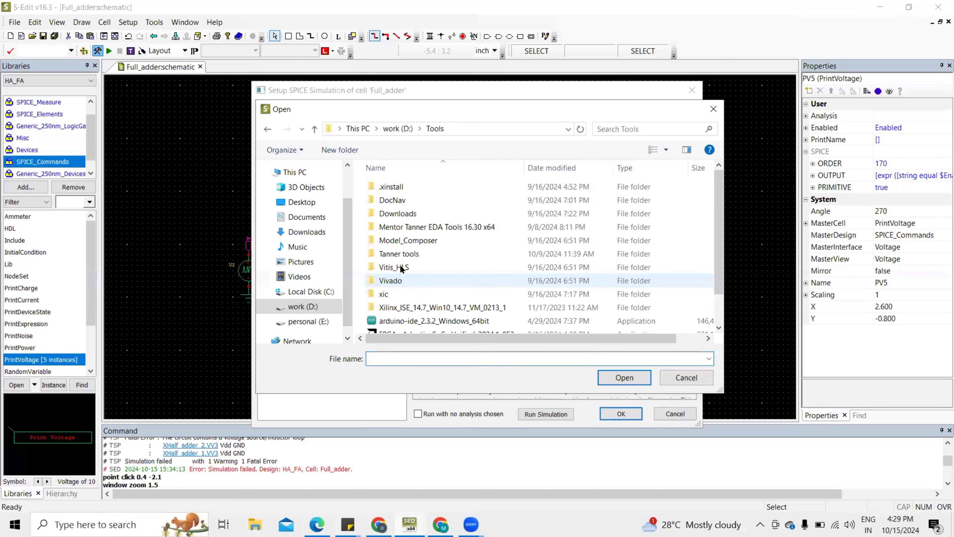
double_click(404, 253)
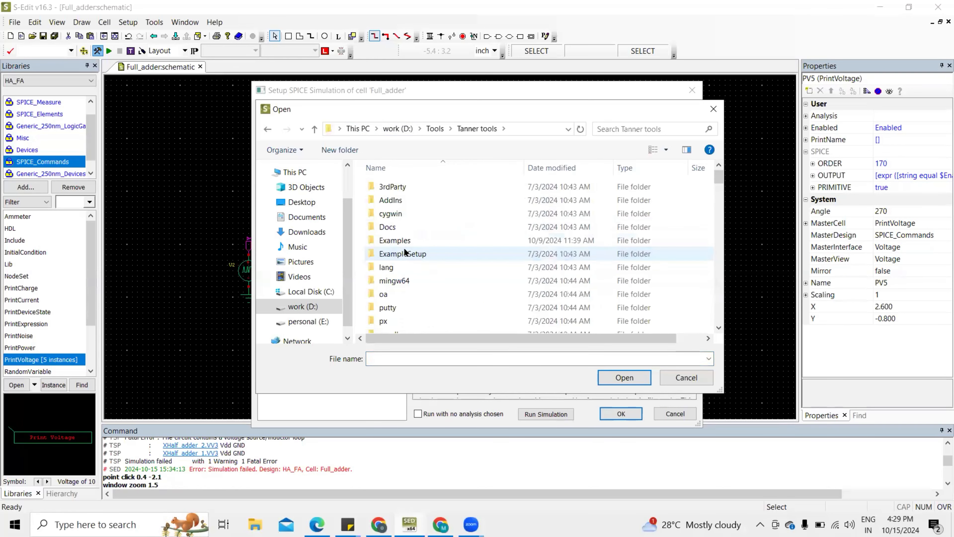
double_click(404, 241)
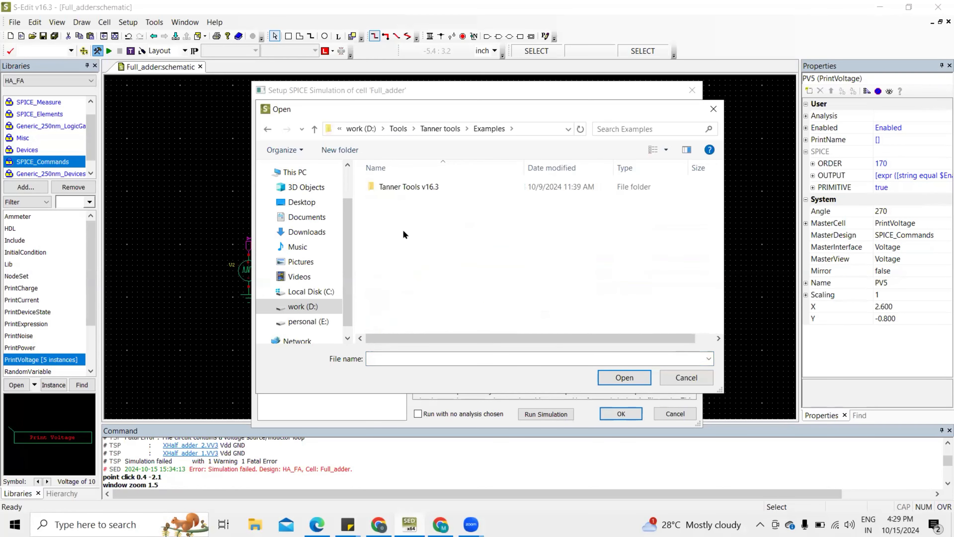
double_click(402, 188)
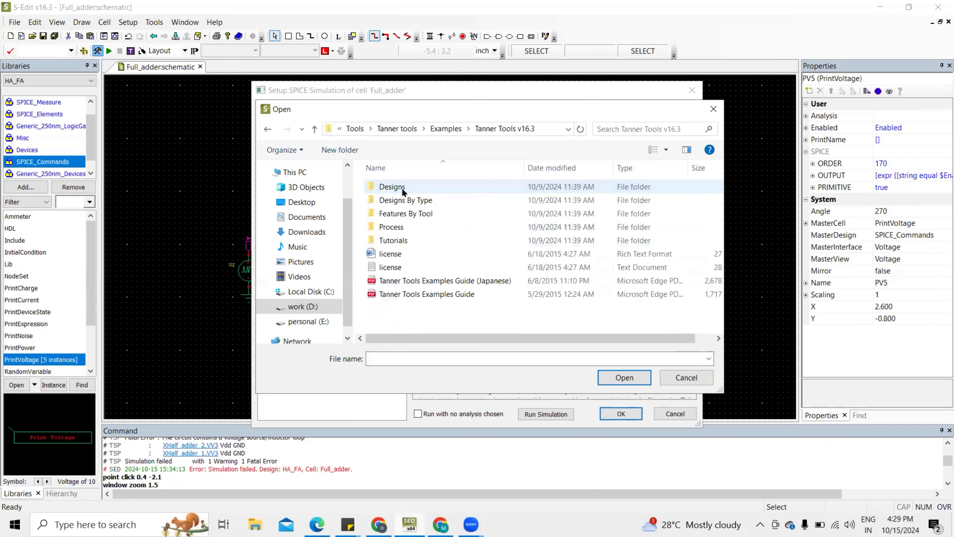
double_click(390, 226)
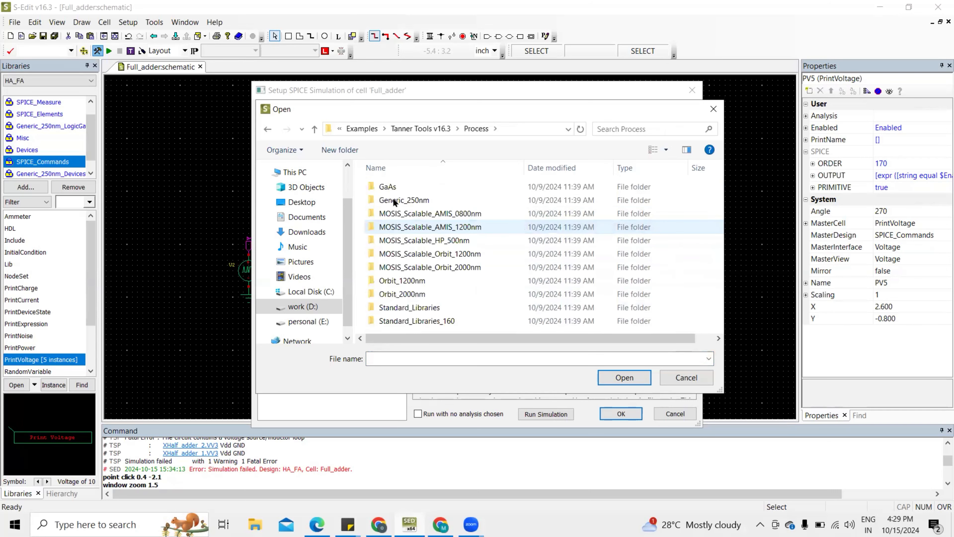
double_click(394, 200)
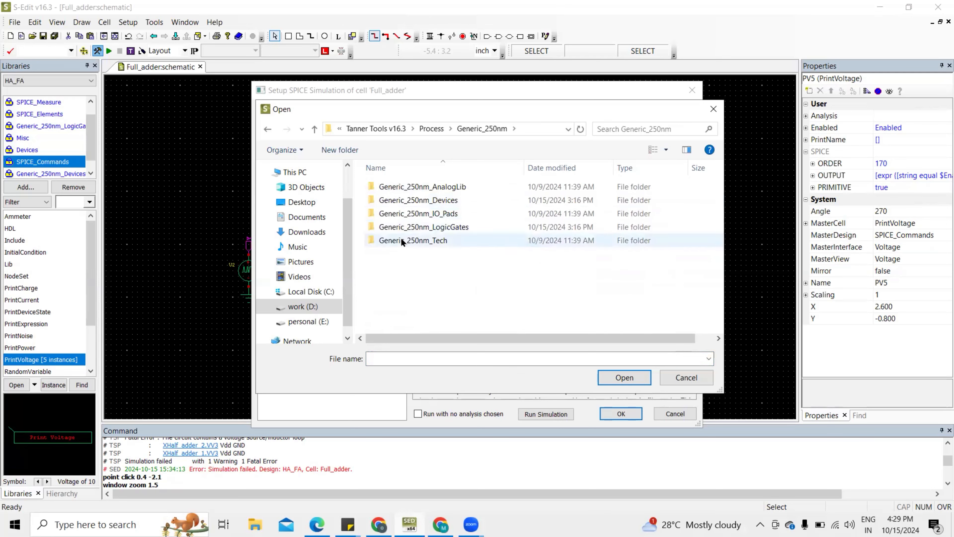
double_click(401, 239)
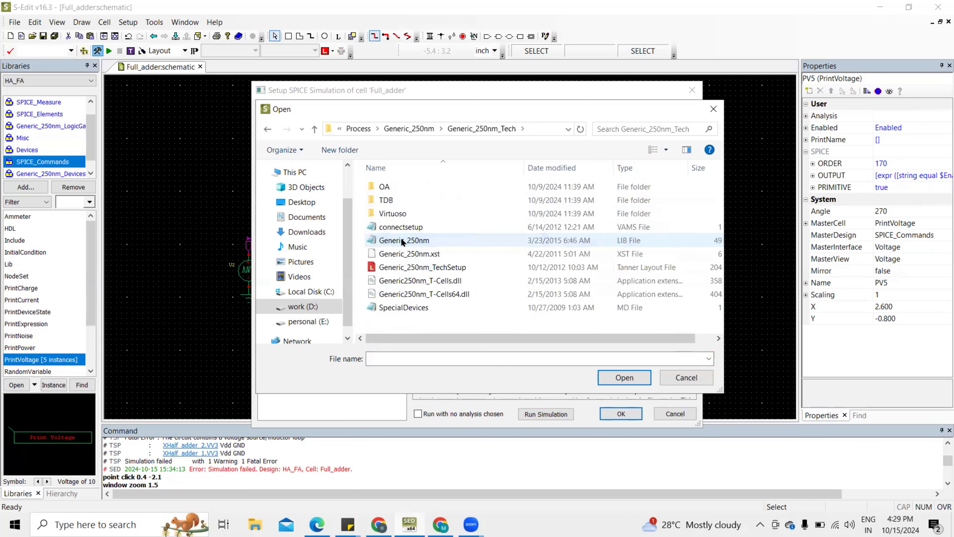
left_click(402, 240)
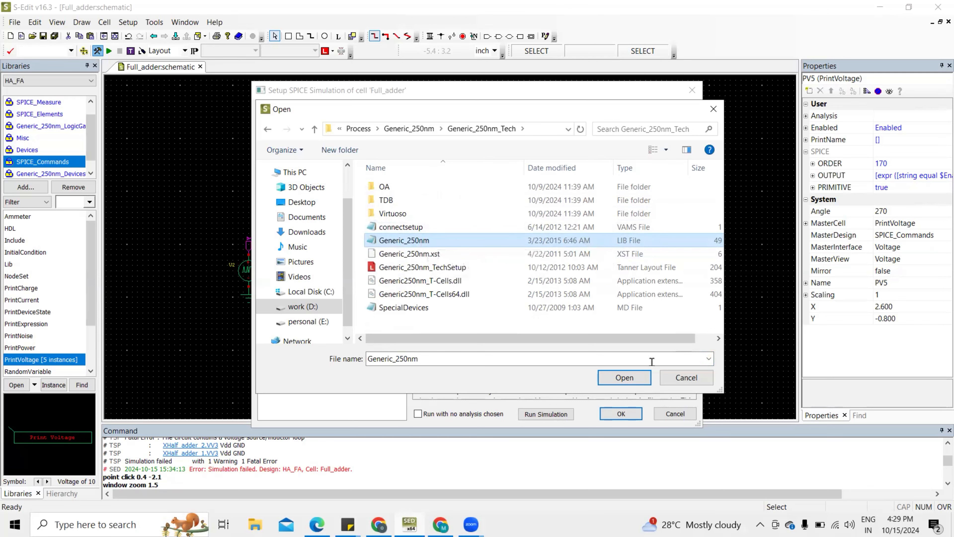
left_click(629, 378)
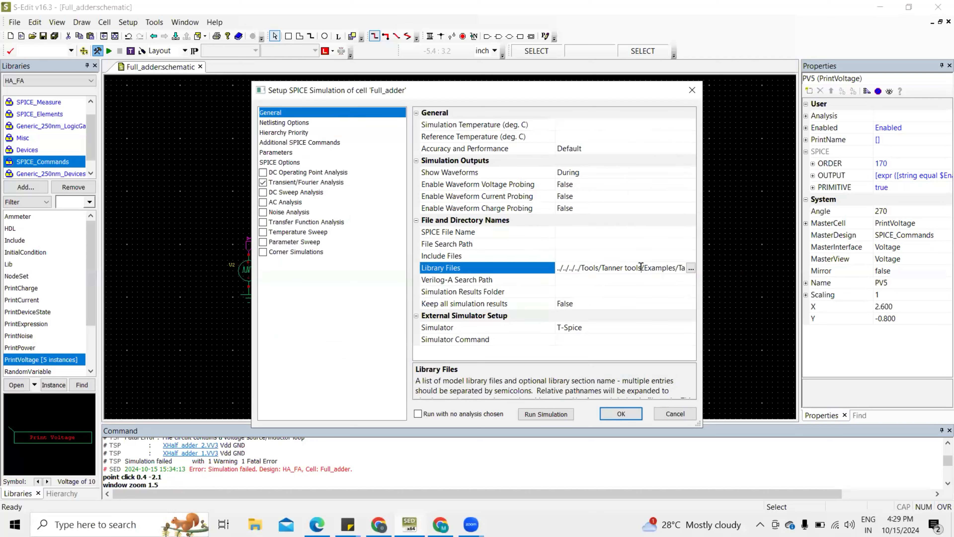
- Append the section name TT after Generic_250nm.lib in the Library Files path and accept the simulation setup
key("Right")
key("Right")
key("Right")
key("Right")
key("Right")
key("Right")
key("Right")
key("Right")
key("Right")
key("Right")
key("Right")
key("Right")
key("Right")
key("Right")
key("Right")
key("Right")
key("Right")
key("Right")
key("Right")
key("Right")
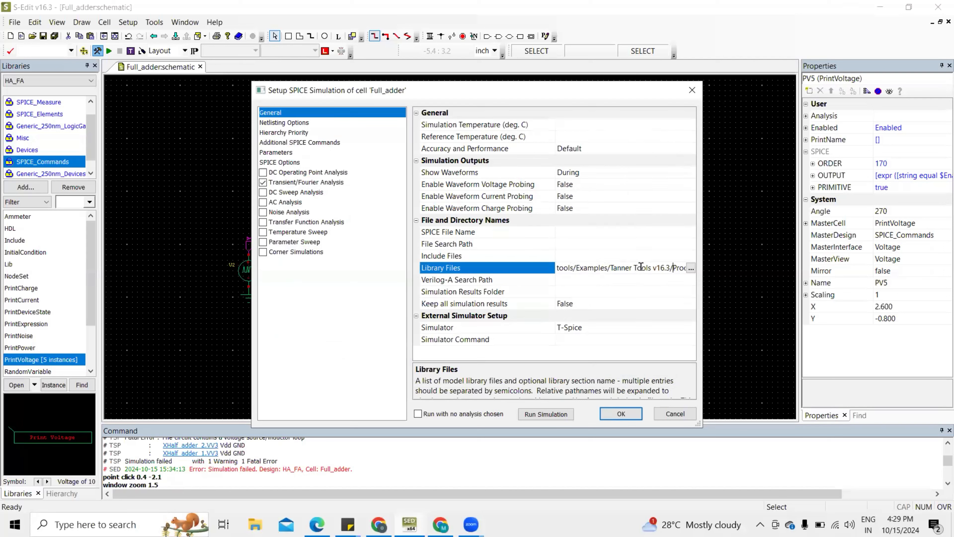
key("Right")
key("Right")
key("Right")
key("Right")
key("Right")
key("Right")
key("Right")
key("Right")
key("Right")
key("Right")
key("Right")
key("Right")
key("Right")
key("Right")
key("Right")
key("Right")
key("Right")
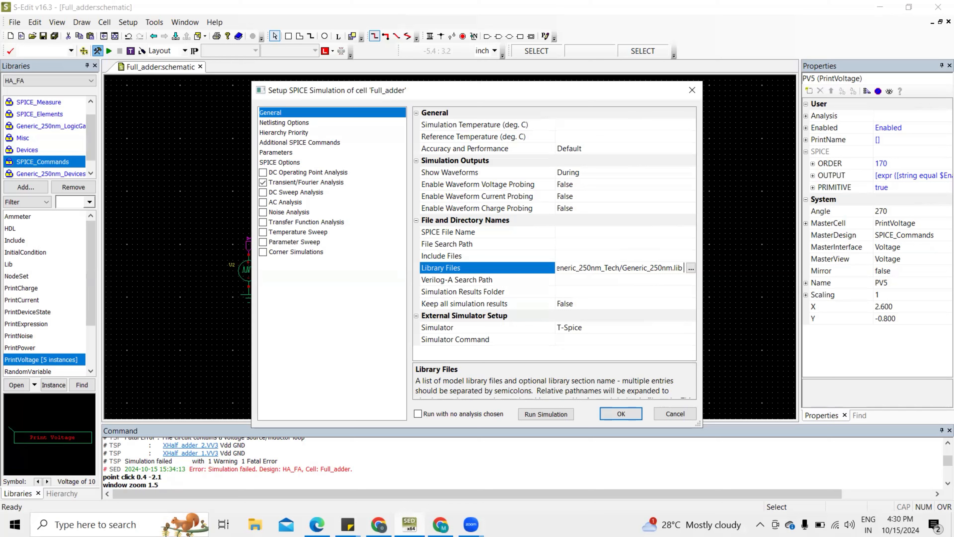
type("TT")
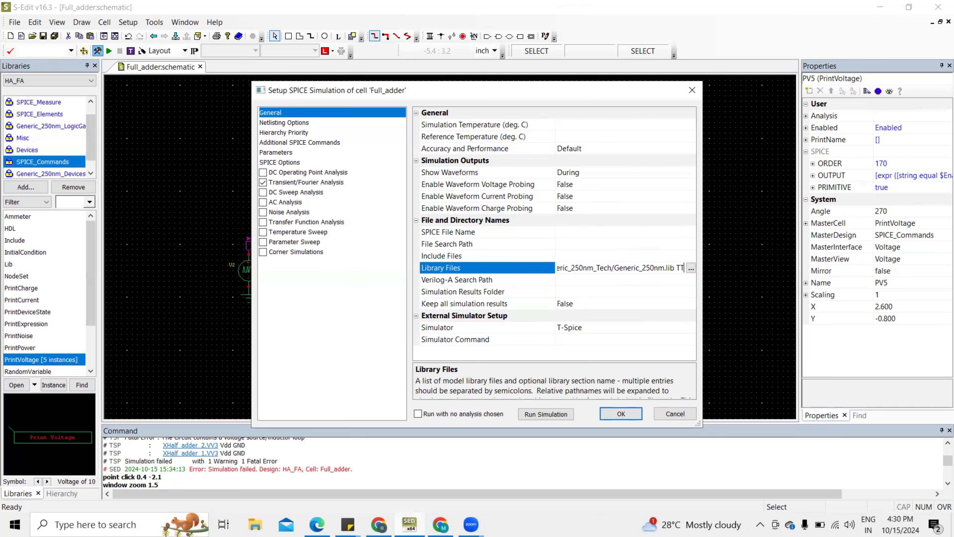
left_click(615, 414)
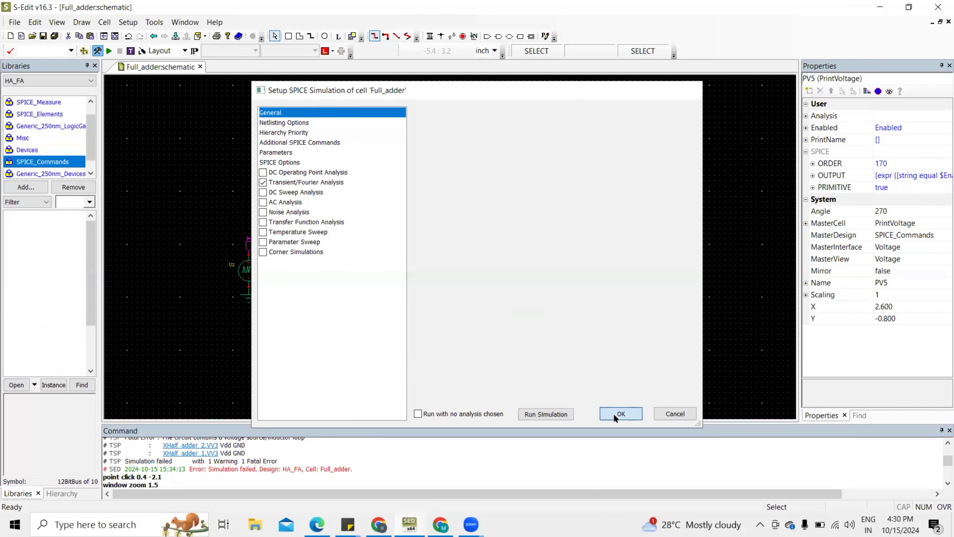
- Run the Full_adder transient simulation and expand the waveform chart into separate plots for A, B, Cin, Cout and Sum
left_click(109, 52)
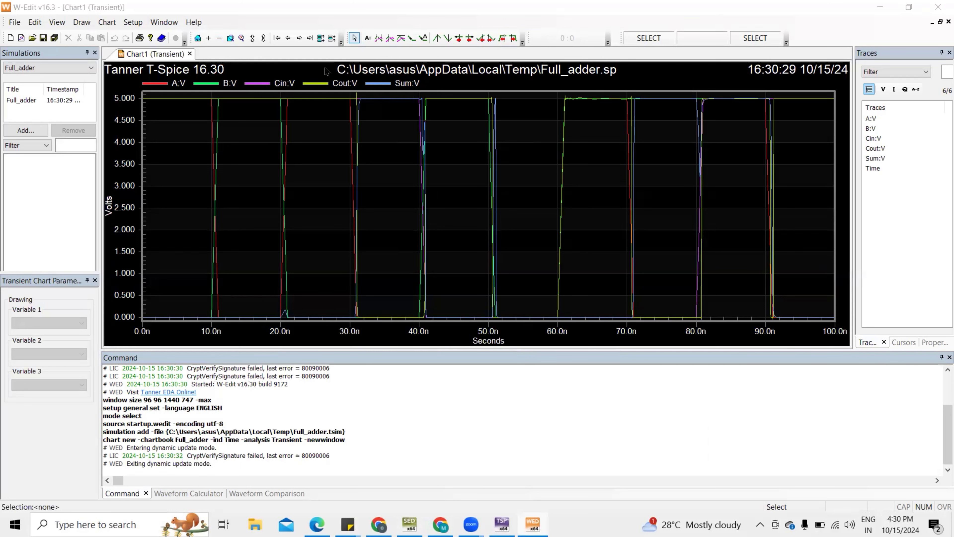
left_click(322, 39)
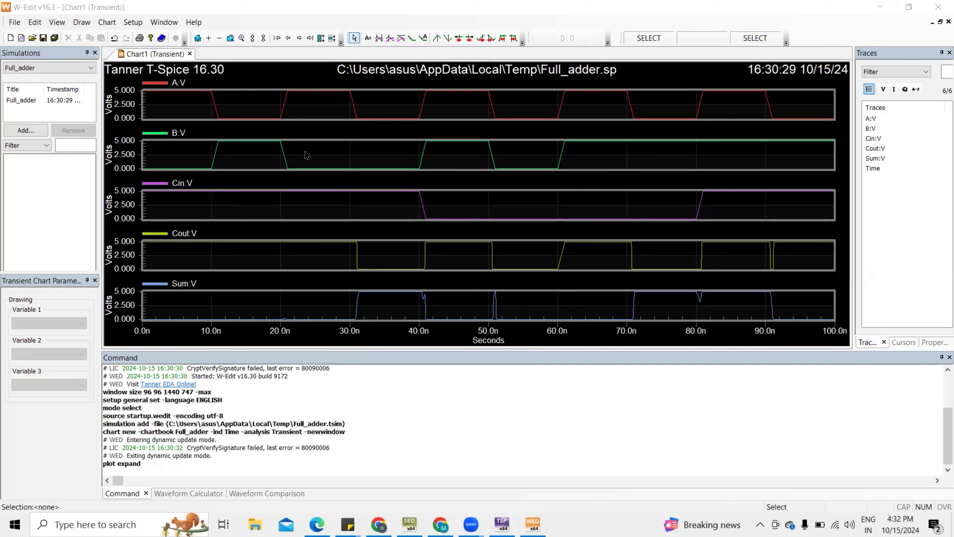
left_click(223, 117)
left_click(317, 112)
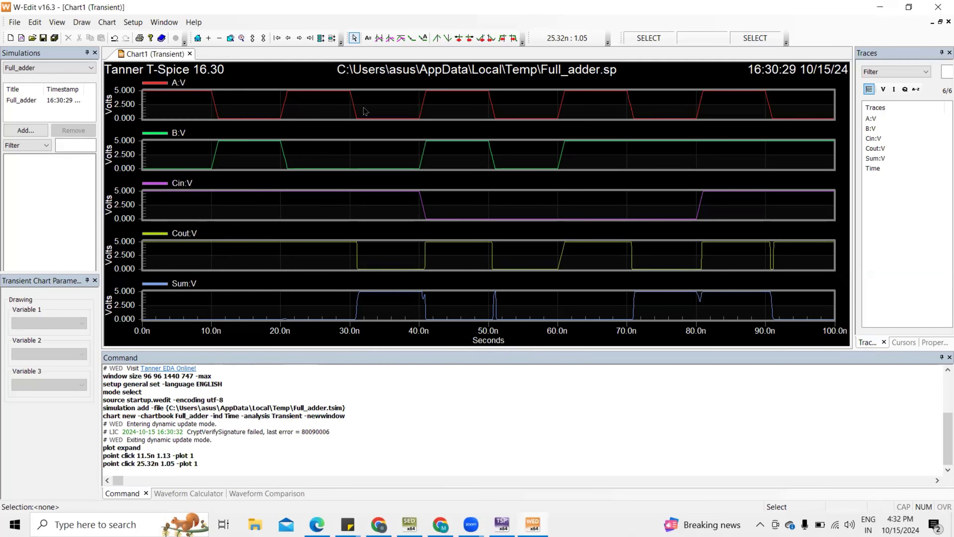
left_click_drag(450, 122, 451, 123)
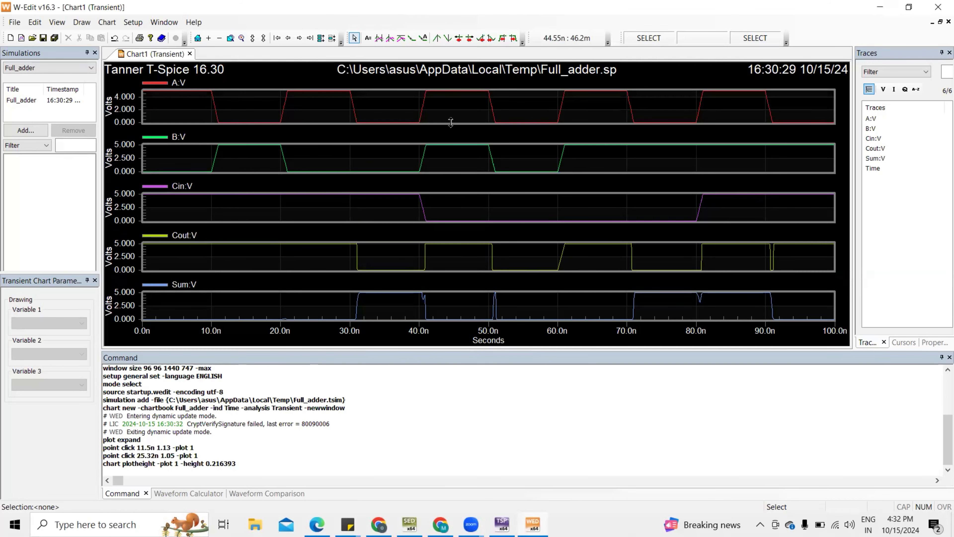